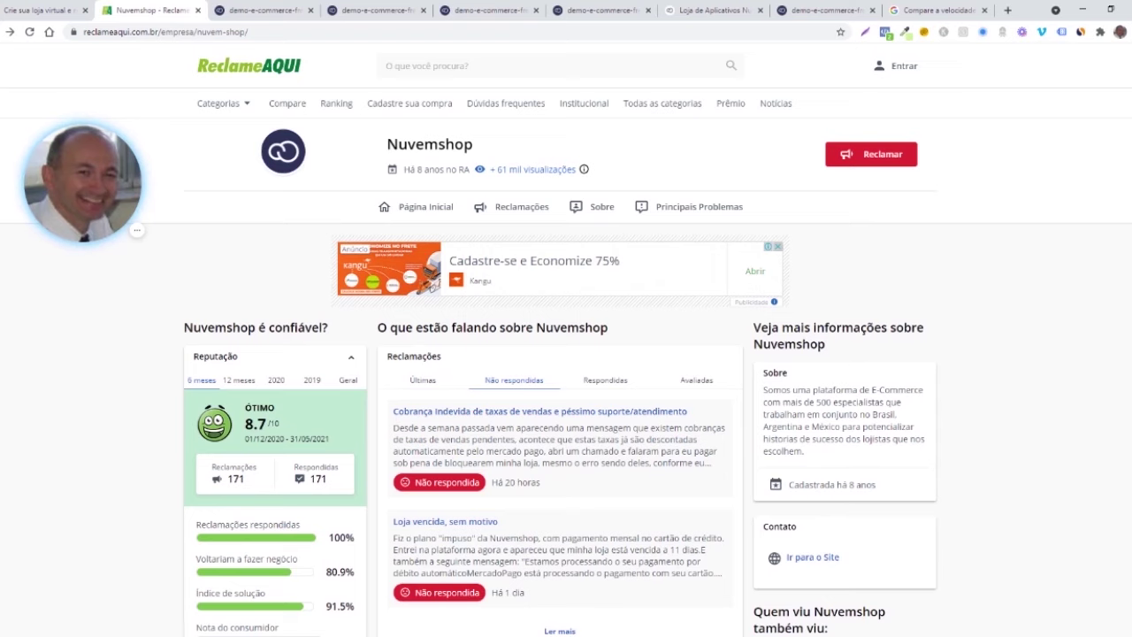
# Step: Close the Reclame Aqui page and open the Nuvemshop Empresarial page in a separate tab
pyautogui.hotkey('ctrl', 'w')
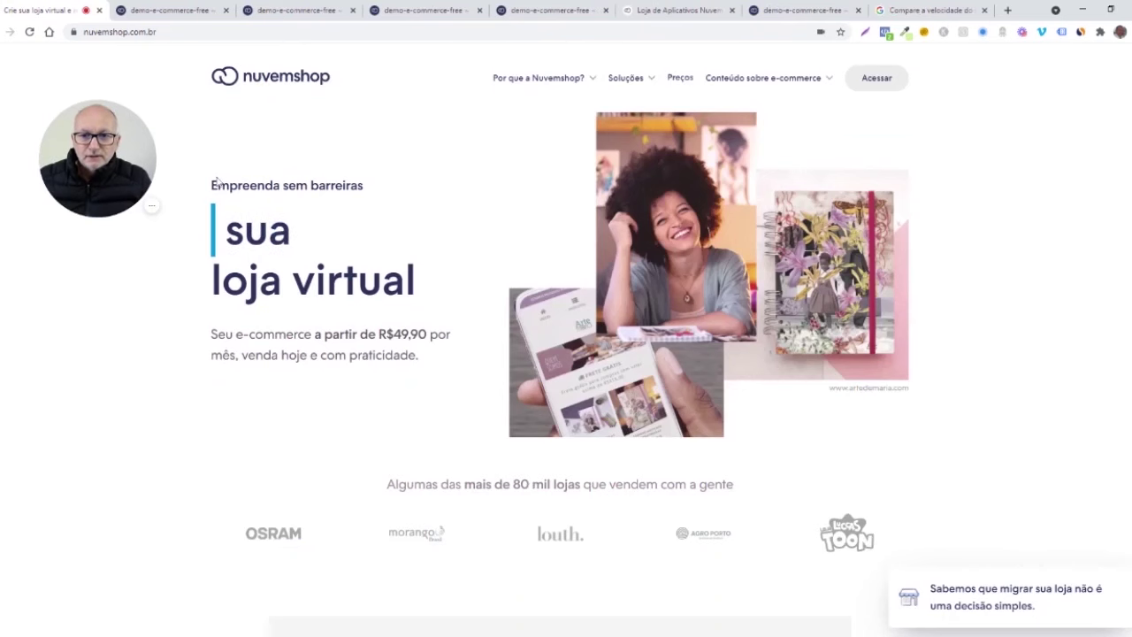
pyautogui.moveTo(594, 85)
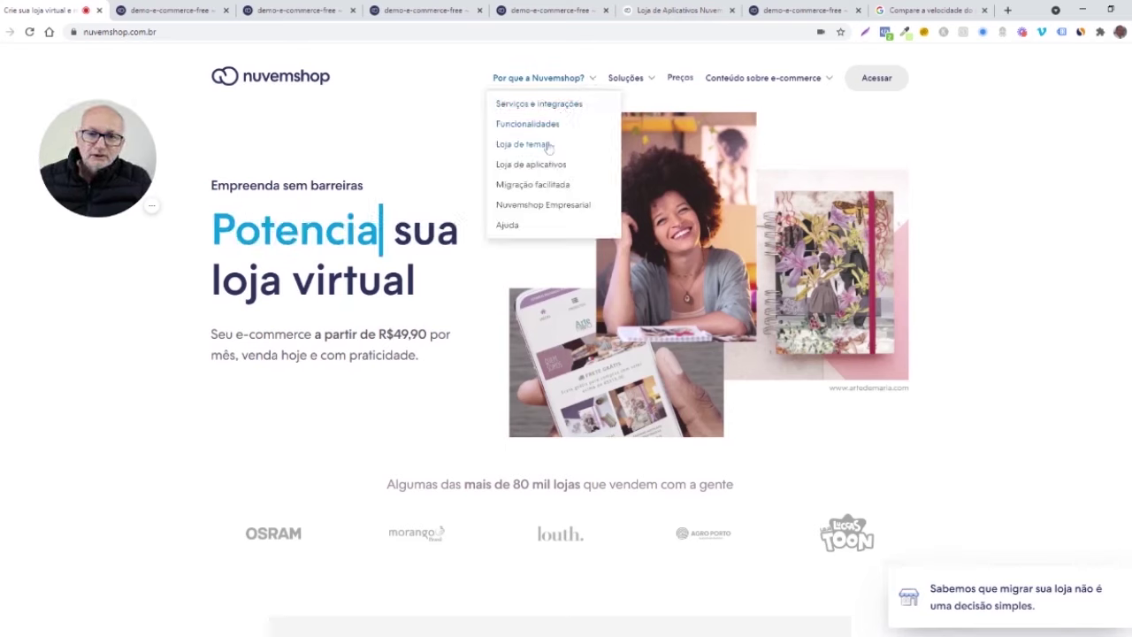
pyautogui.keyDown('ctrl'); pyautogui.click(575, 211); pyautogui.keyUp('ctrl')
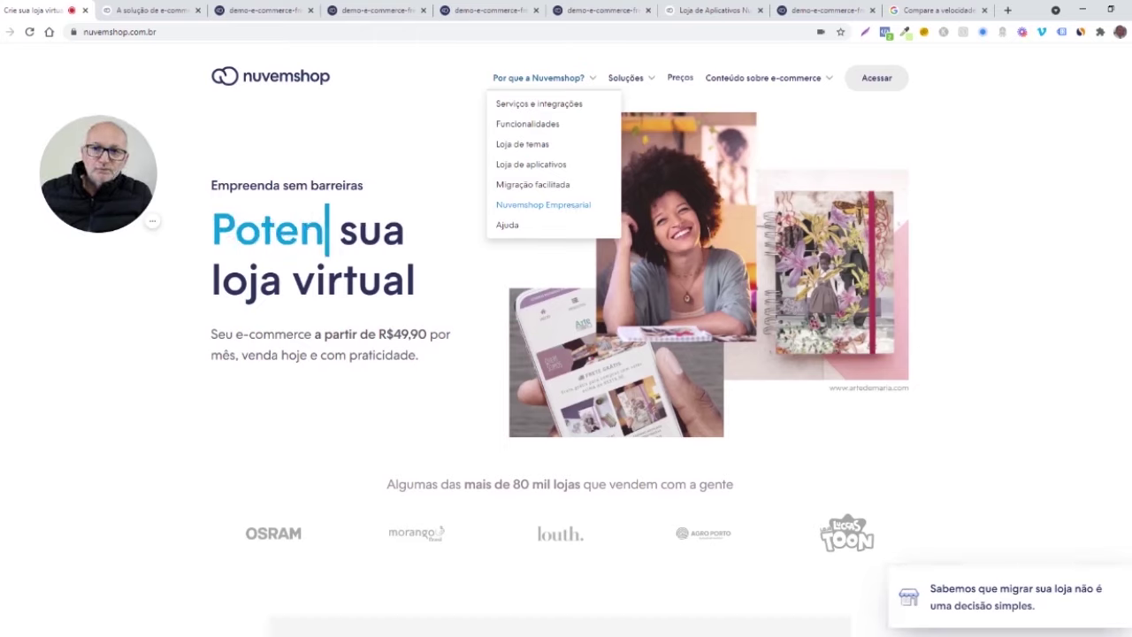
pyautogui.click(154, 13)
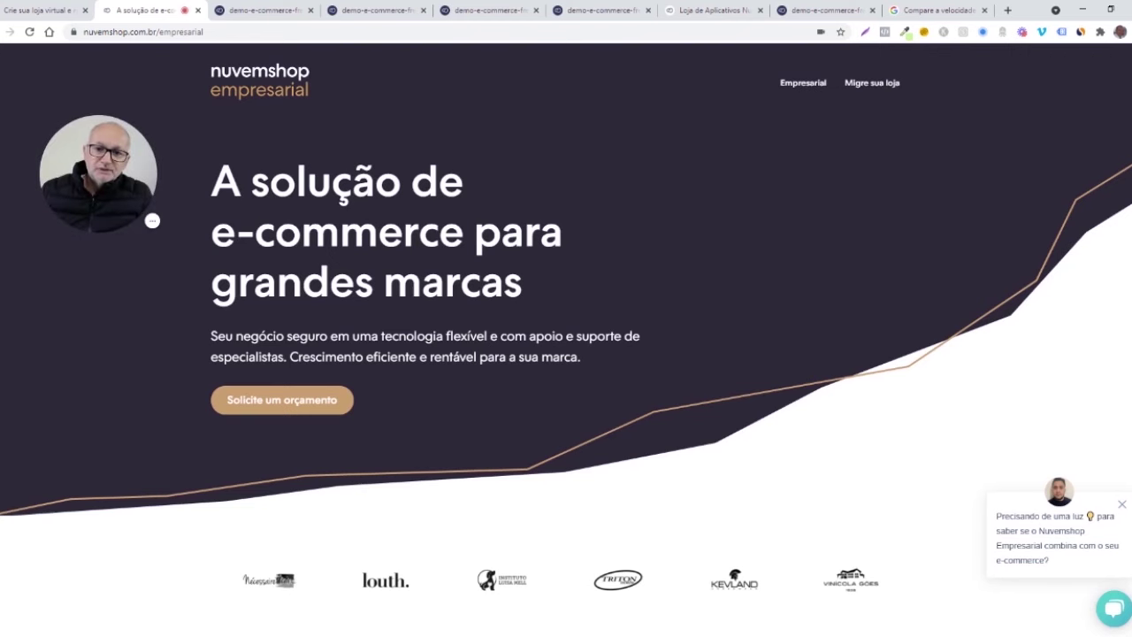
# Step: Examine the app store section and the integrations and public APIs section of the Nuvemshop Empresarial page
pyautogui.scroll(-8, 566, 354)
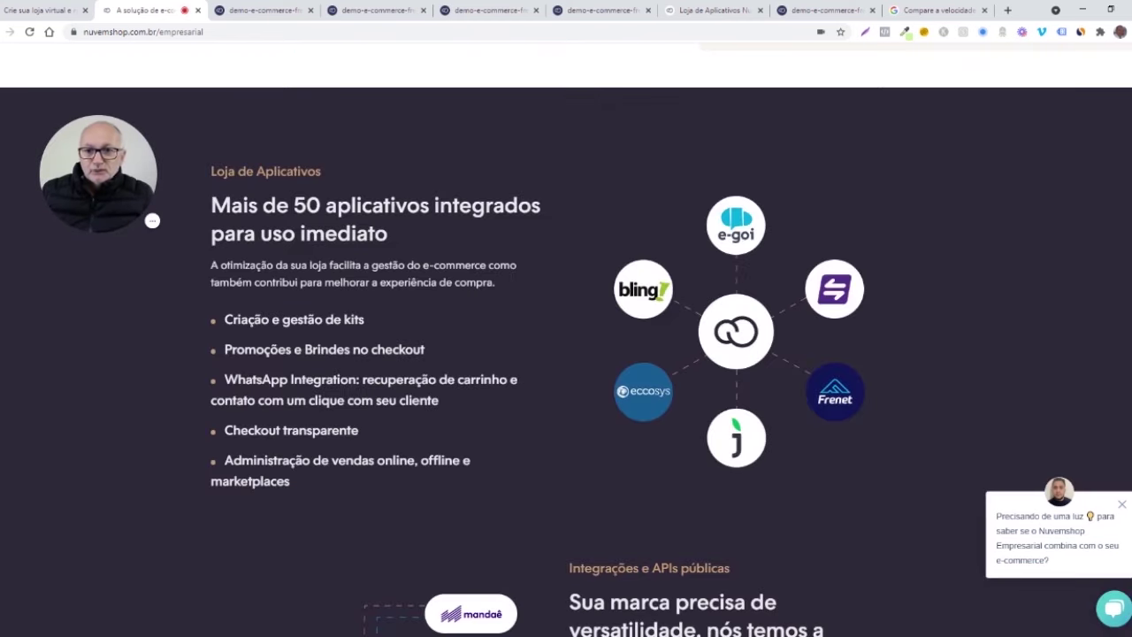
pyautogui.scroll(-1, 189, 351)
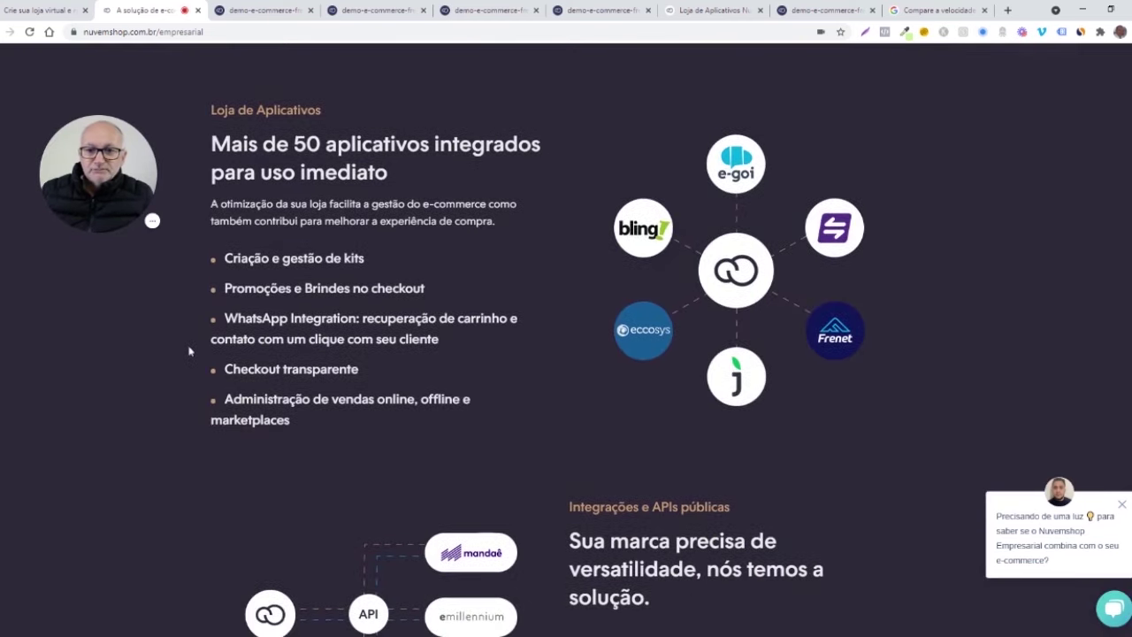
pyautogui.scroll(-5, 188, 352)
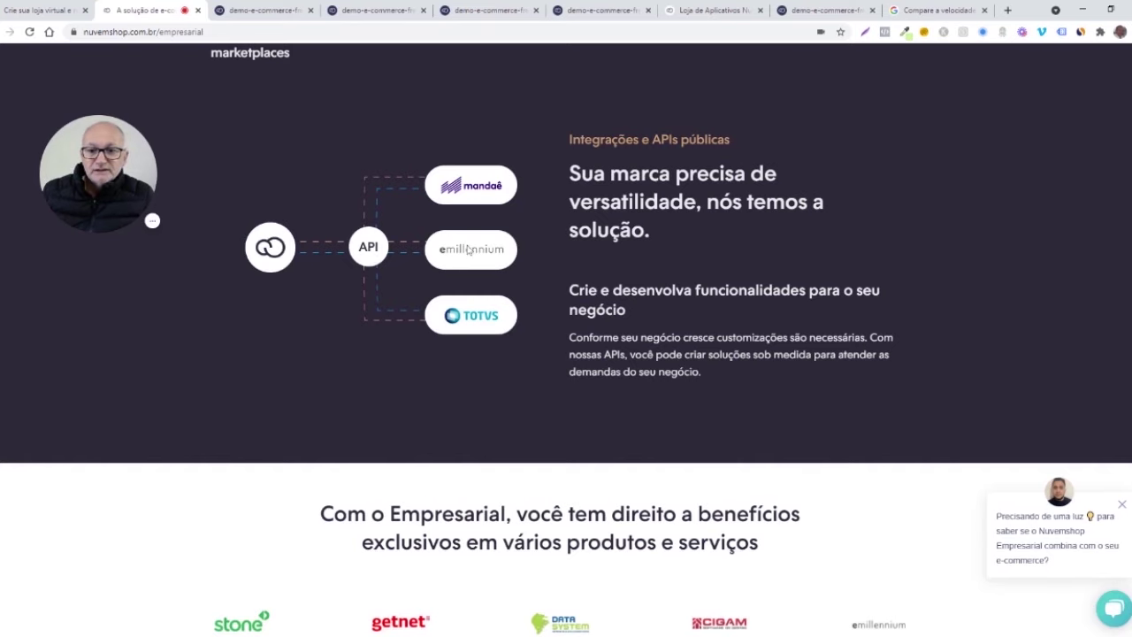
pyautogui.scroll(-1, 331, 354)
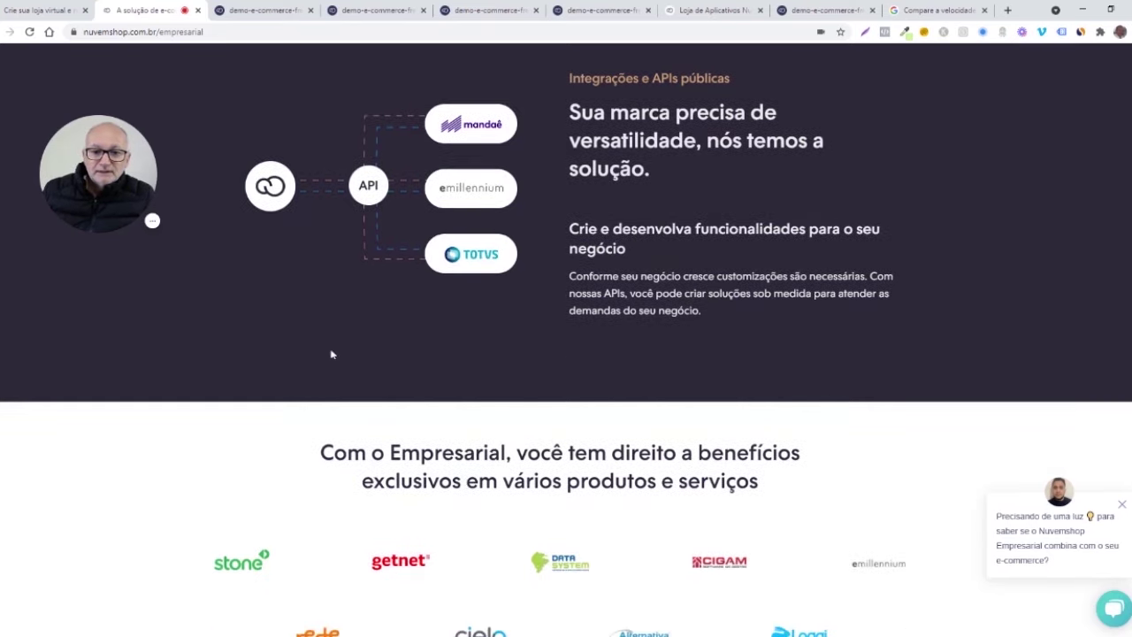
pyautogui.scroll(2, 331, 354)
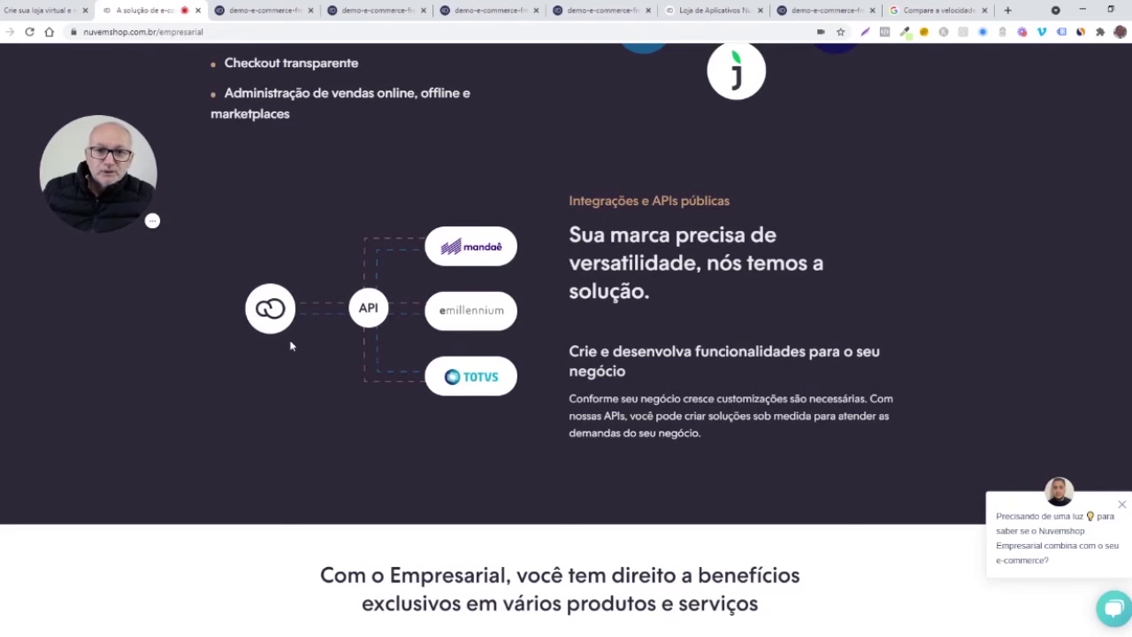
# Step: Examine the client results for Nazca Cosméticos and Lolja on the Nuvemshop Empresarial page
pyautogui.scroll(-12, 291, 344)
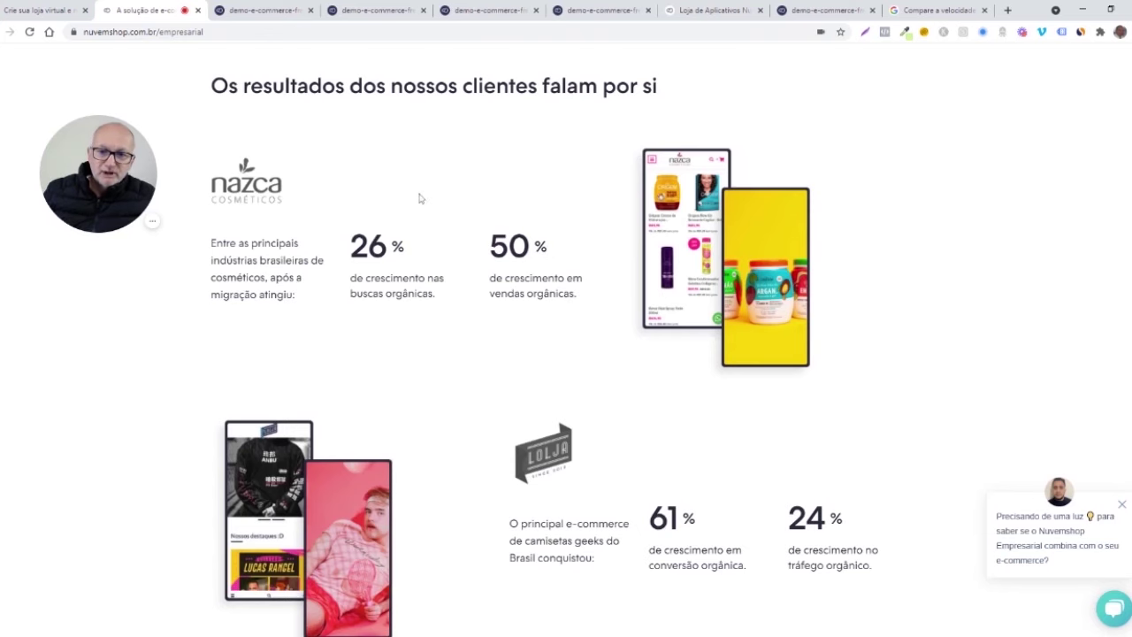
pyautogui.scroll(-1, 416, 197)
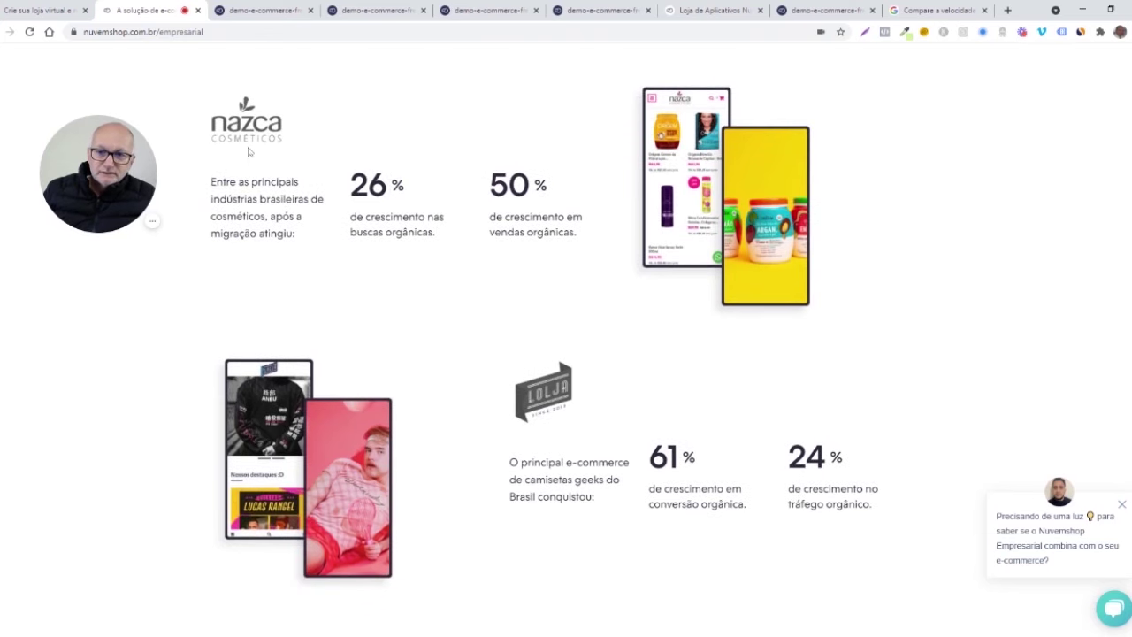
pyautogui.scroll(-3, 269, 172)
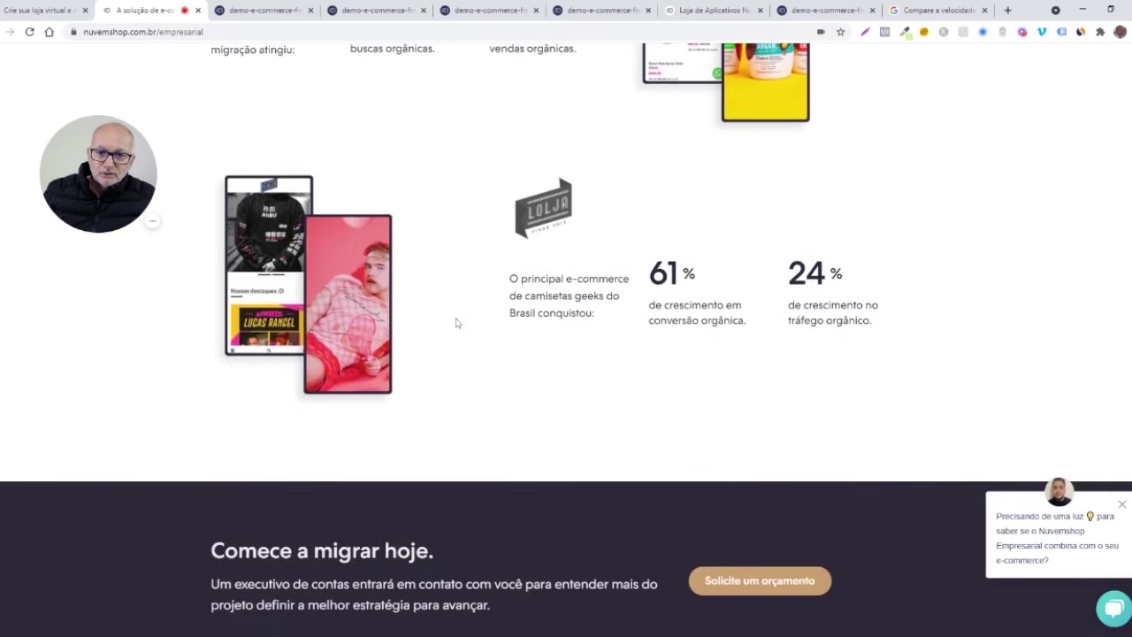
pyautogui.scroll(1, 319, 306)
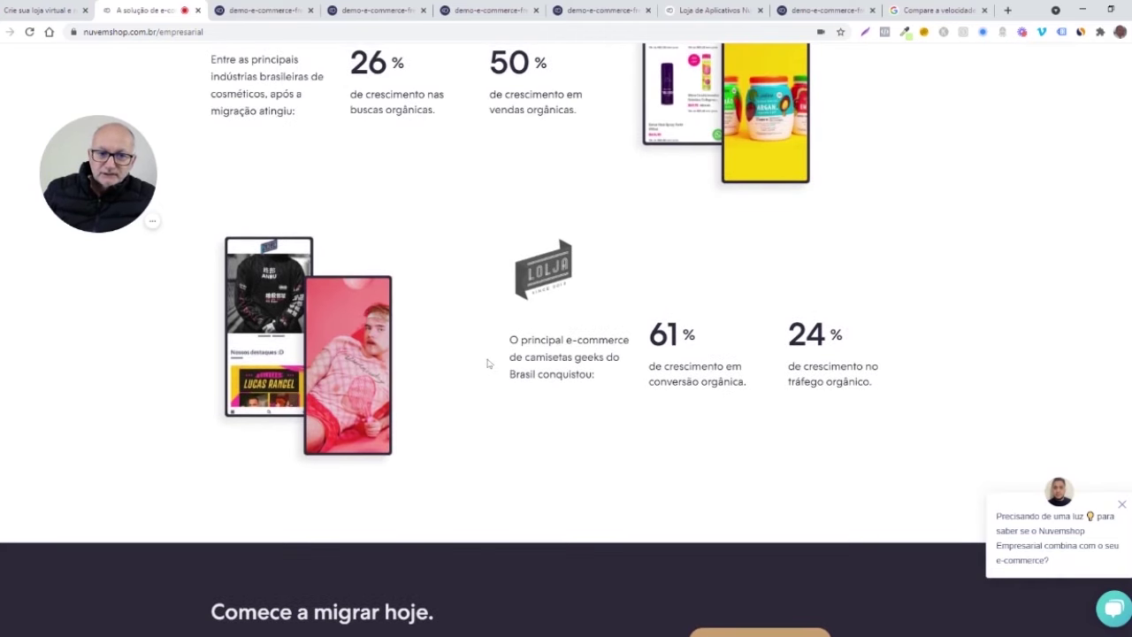
pyautogui.scroll(-2, 487, 363)
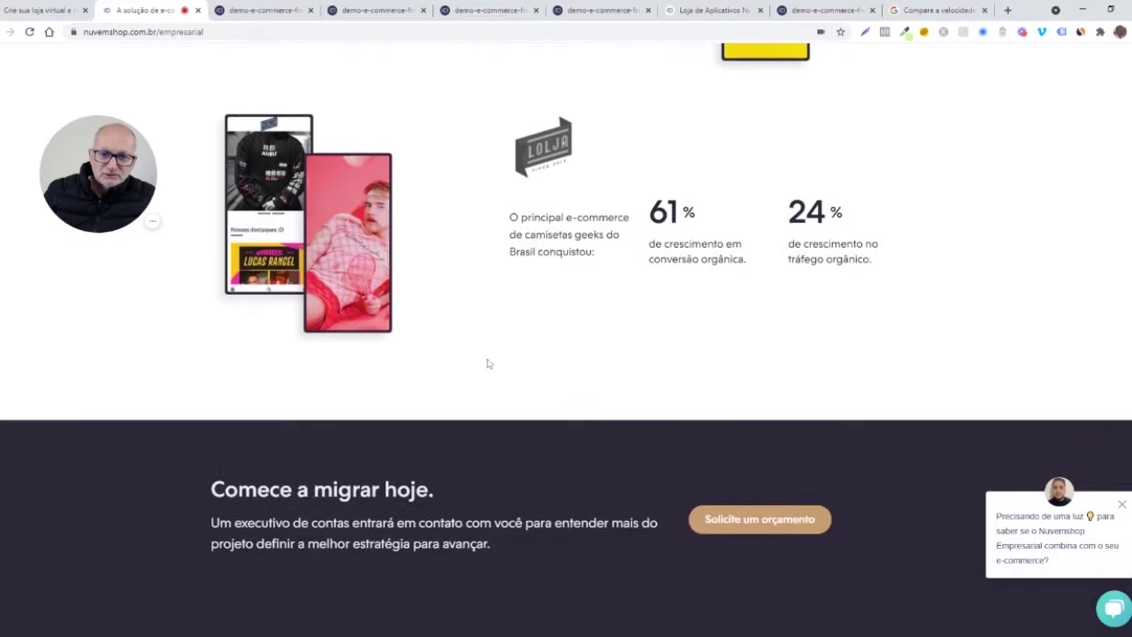
pyautogui.scroll(3, 487, 363)
pyautogui.scroll(-2, 488, 363)
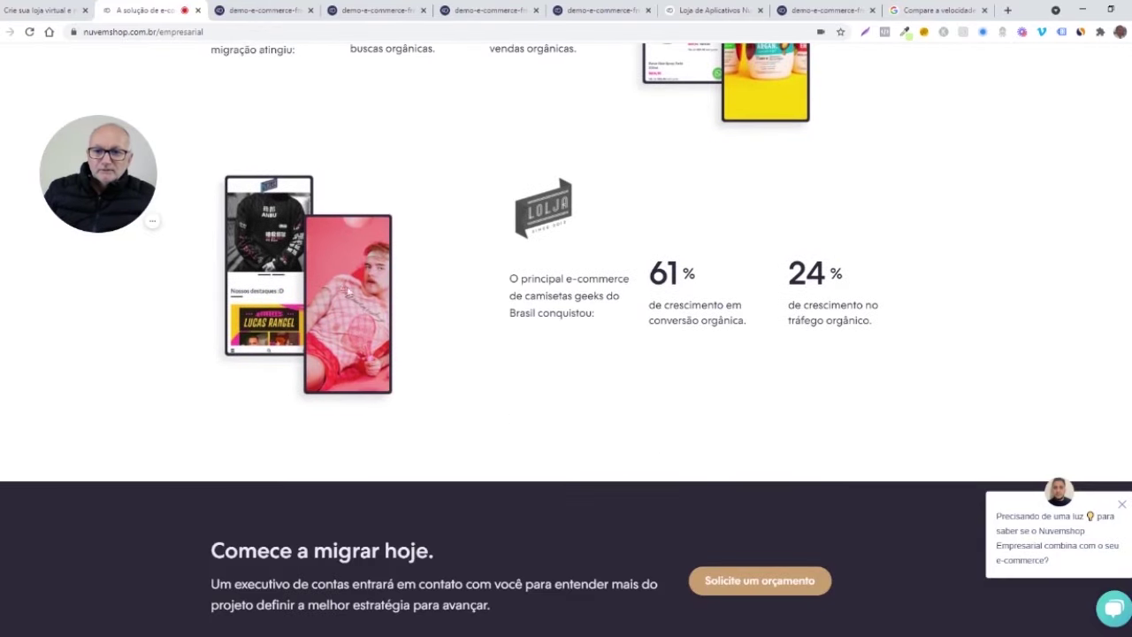
pyautogui.scroll(2, 470, 300)
pyautogui.scroll(1, 470, 300)
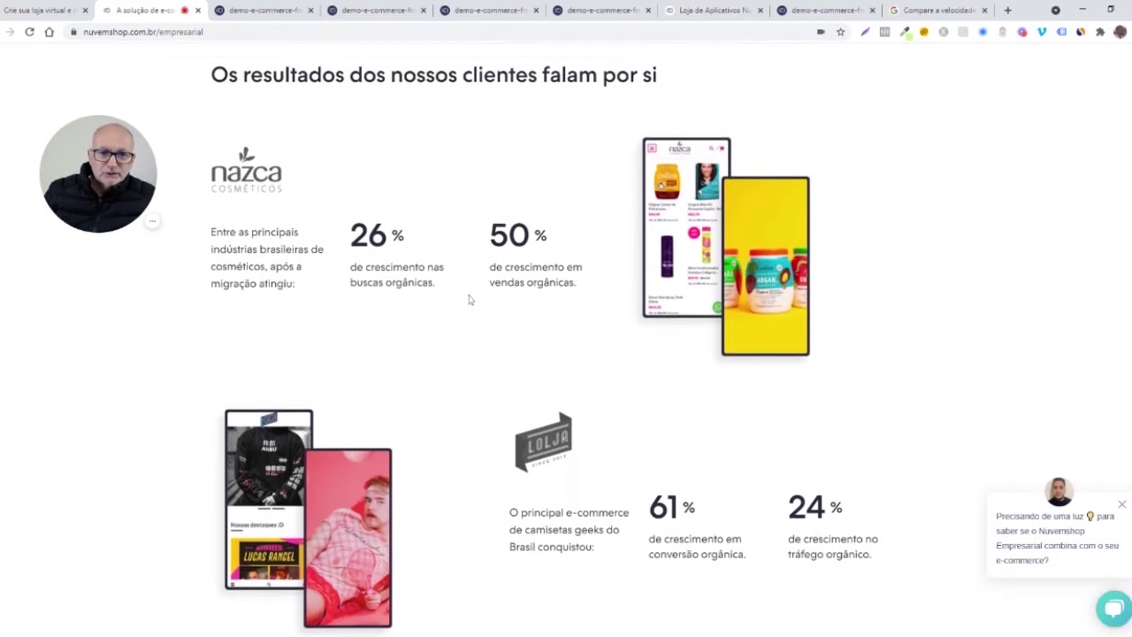
pyautogui.scroll(-1, 461, 338)
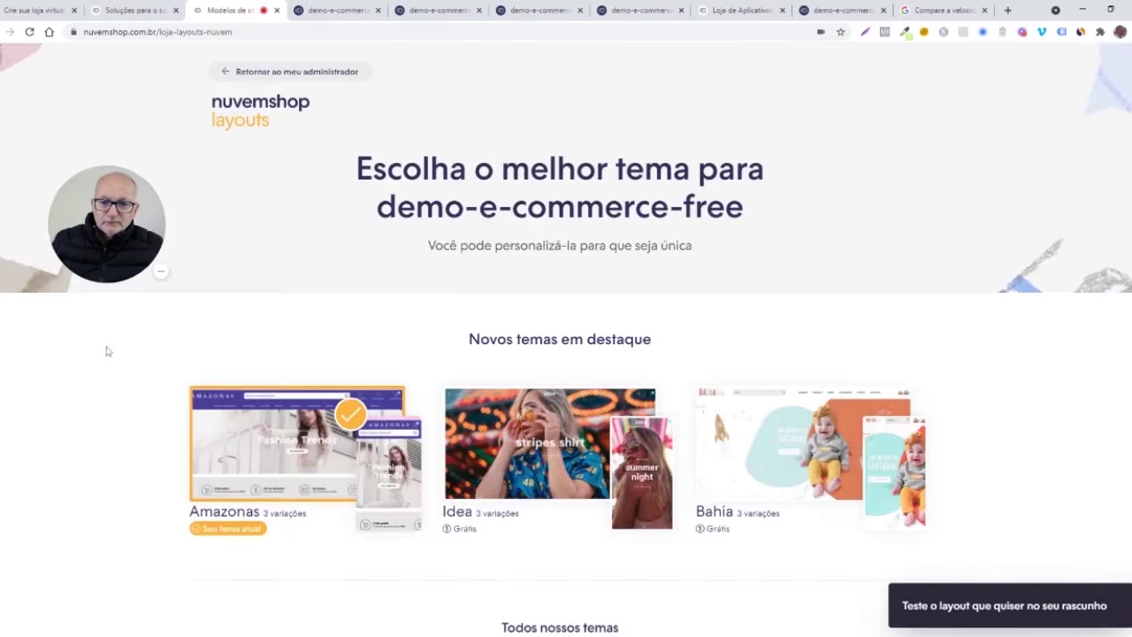
# Step: Browse the Nuvemshop layouts gallery and open the details of the Amazonas theme
pyautogui.scroll(-3, 104, 351)
pyautogui.scroll(-3, 104, 351)
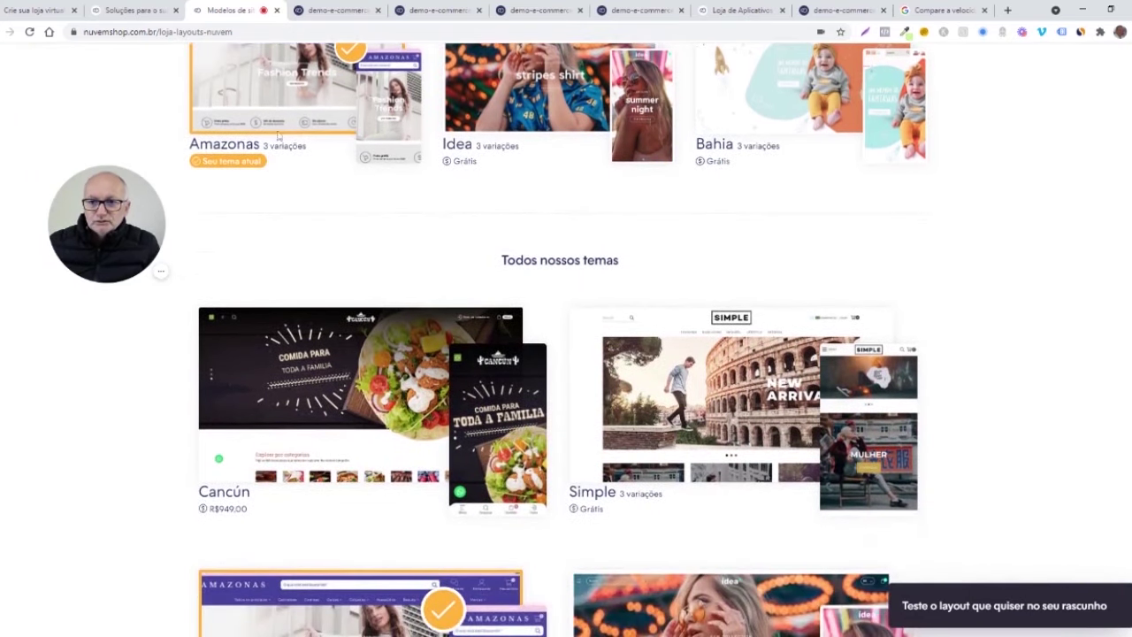
pyautogui.moveTo(330, 123)
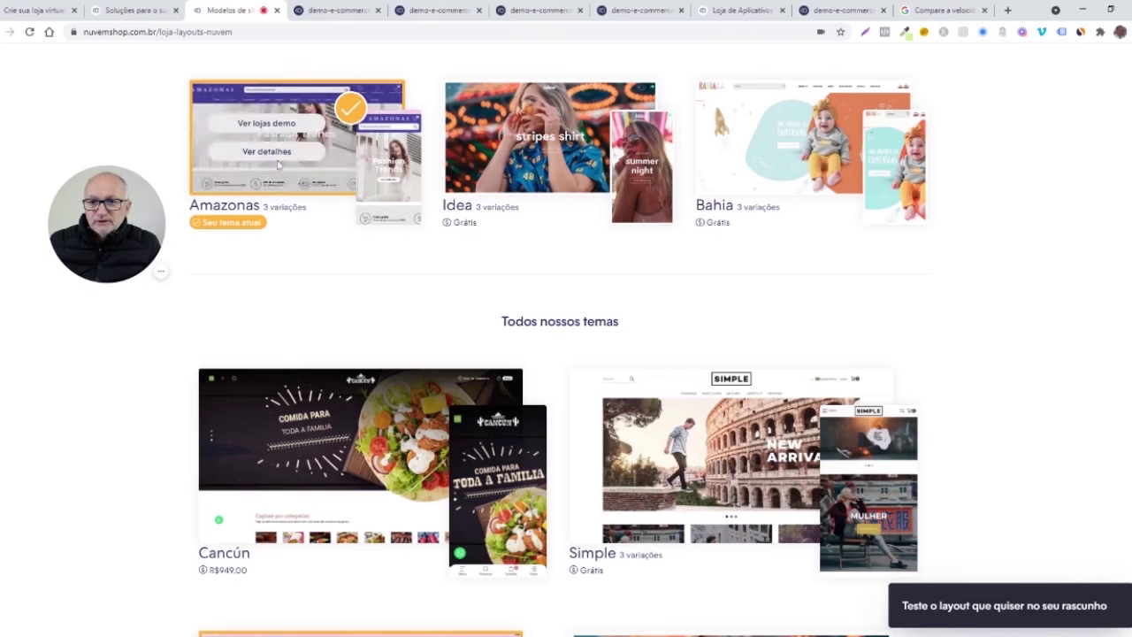
pyautogui.click(274, 154)
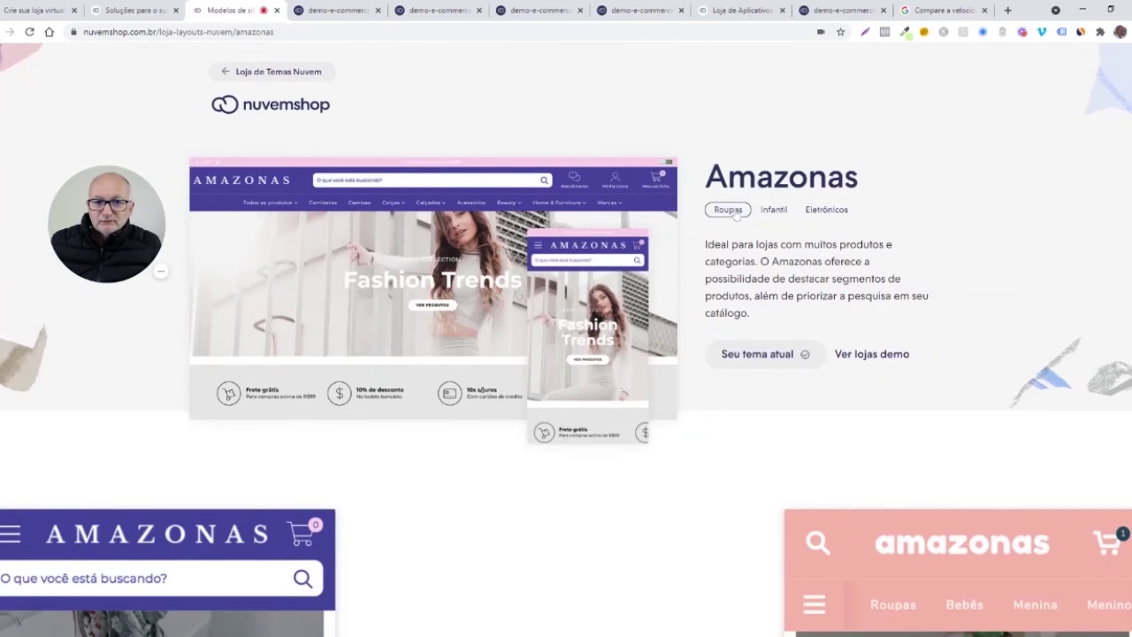
# Step: Preview the Infantil and Eletrônicos variations of the Amazonas theme and look through its feature descriptions
pyautogui.click(773, 215)
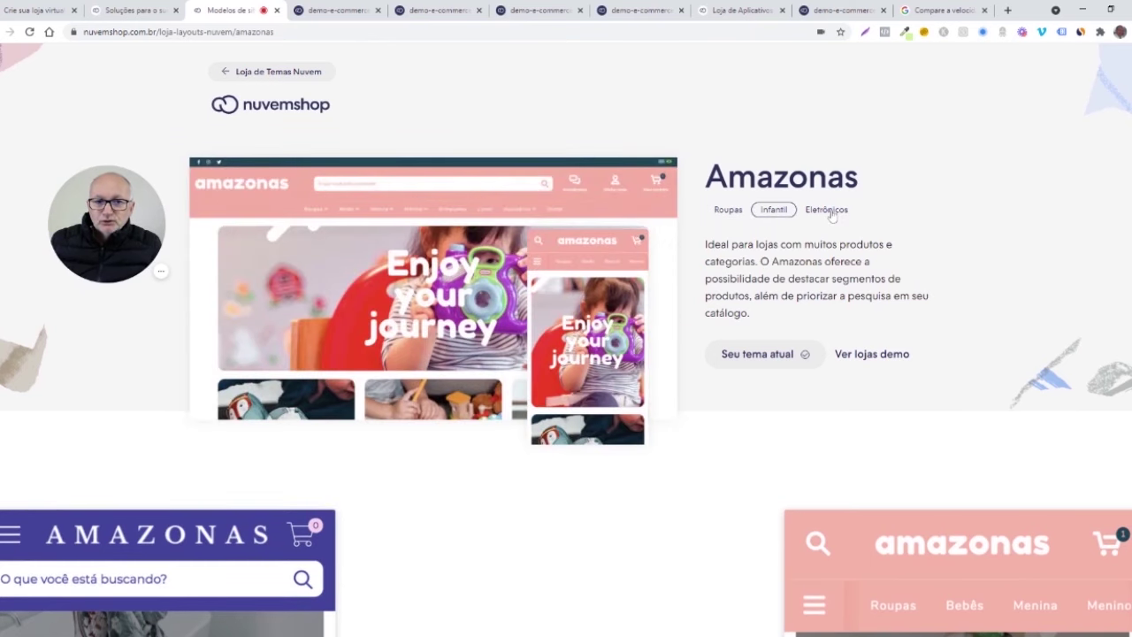
pyautogui.click(826, 211)
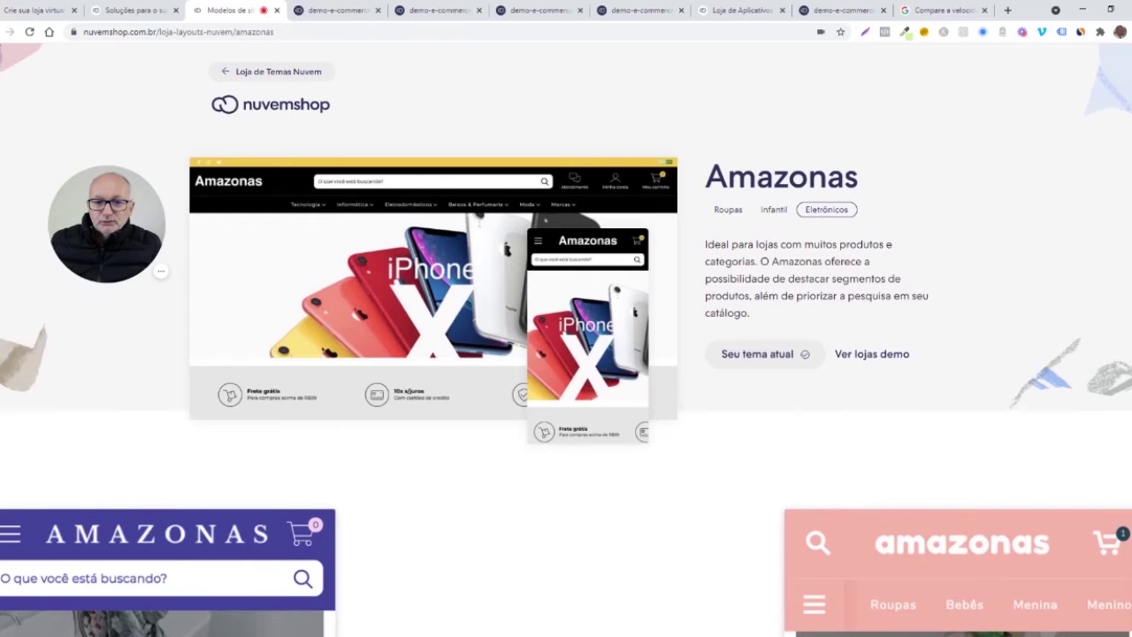
pyautogui.scroll(-1, 751, 296)
pyautogui.scroll(-8, 751, 297)
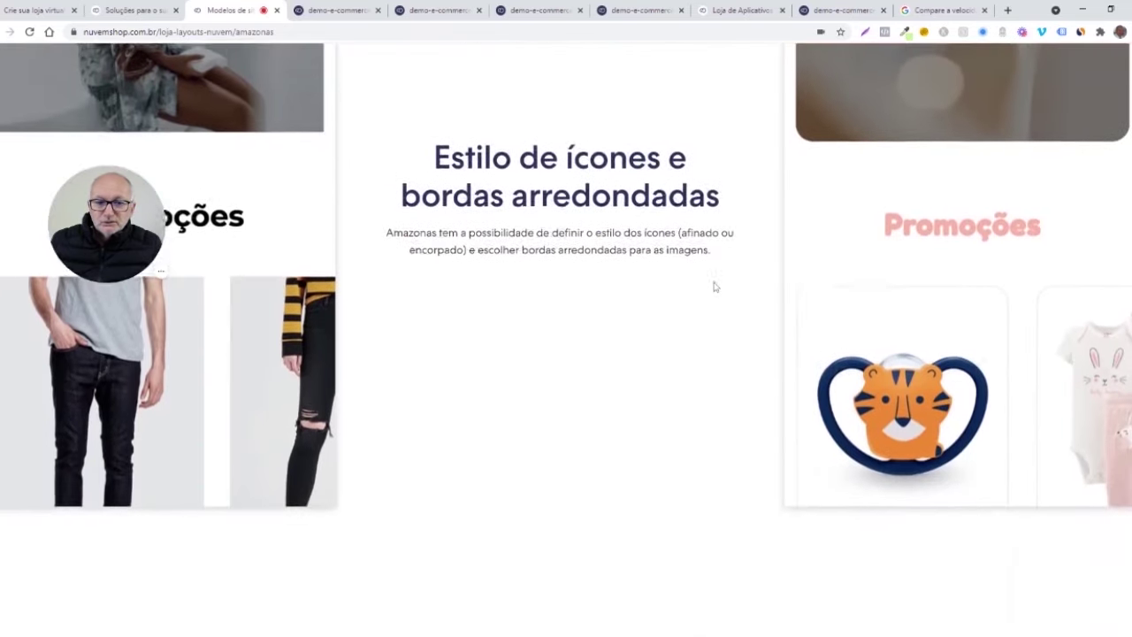
pyautogui.scroll(-12, 715, 285)
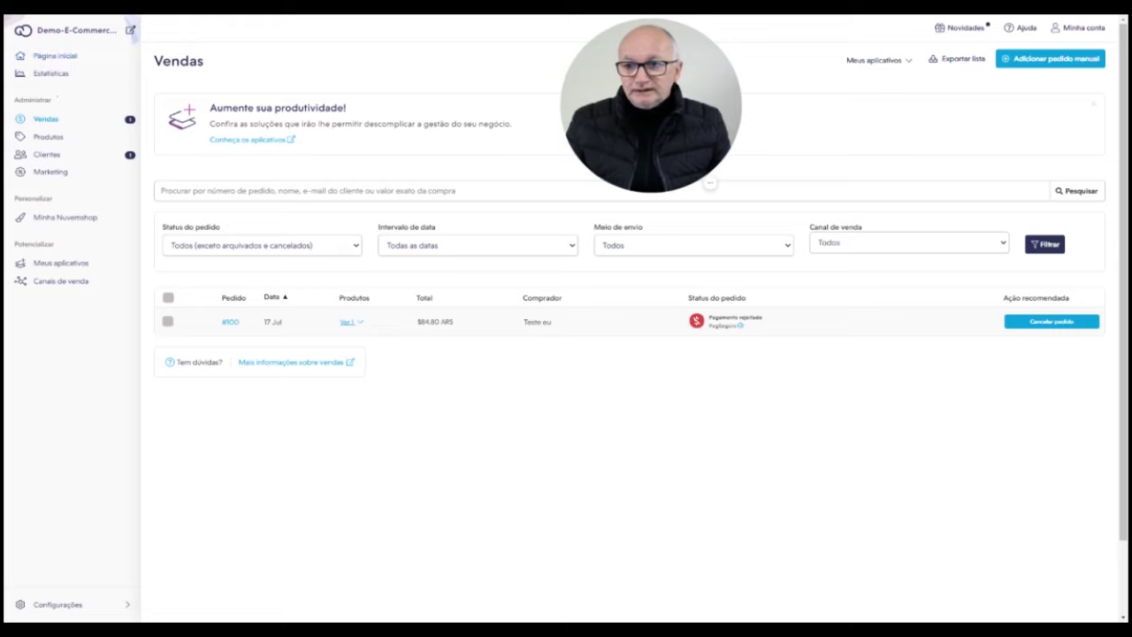
pyautogui.doubleClick(55, 100)
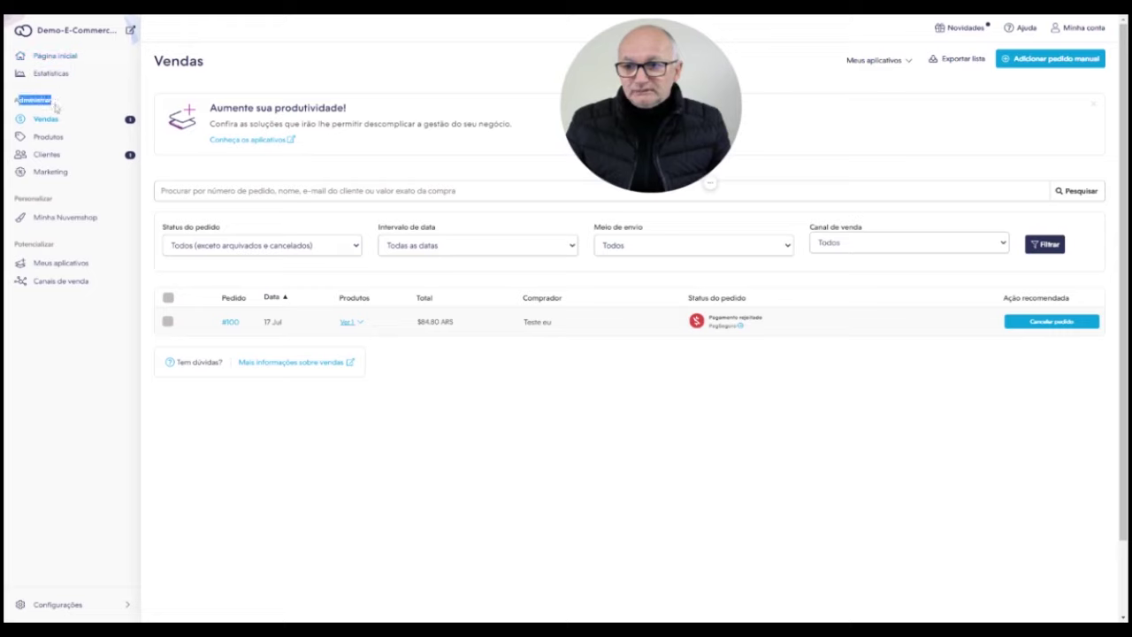
pyautogui.click(62, 205)
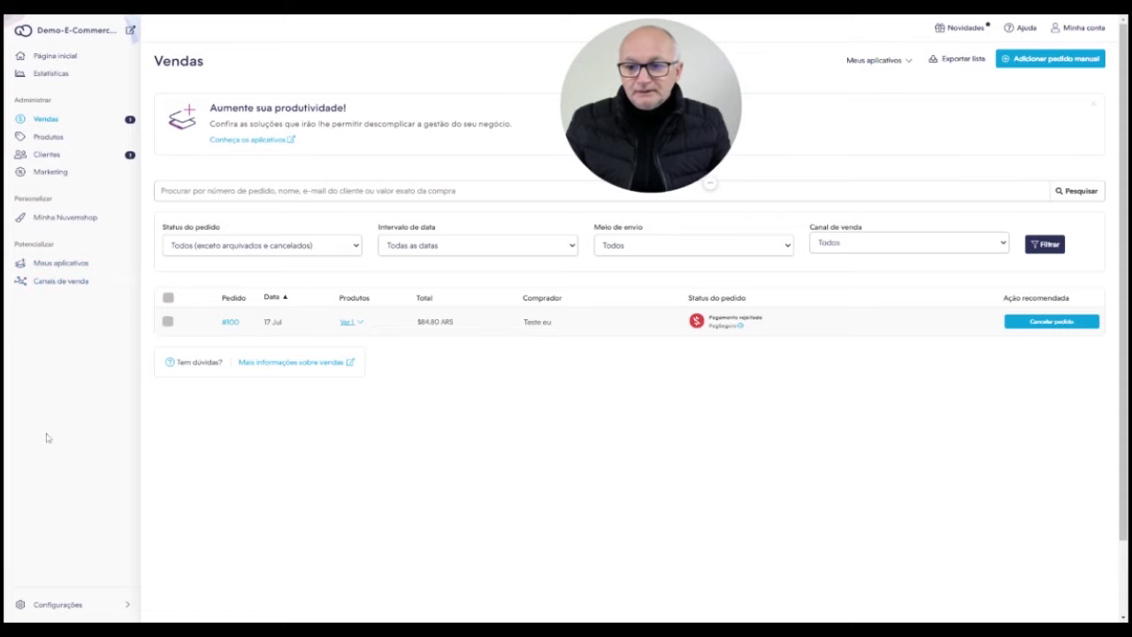
pyautogui.scroll(-1, 45, 443)
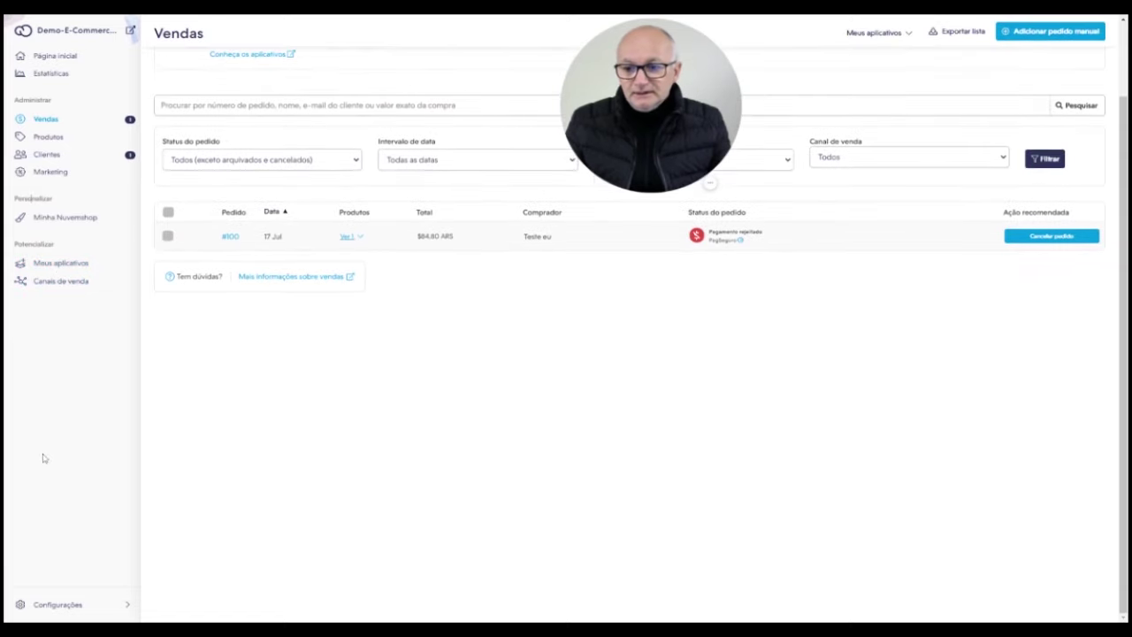
# Step: Open the store's delivery-method settings and briefly expand the list of product variations without a registered weight
pyautogui.click(59, 605)
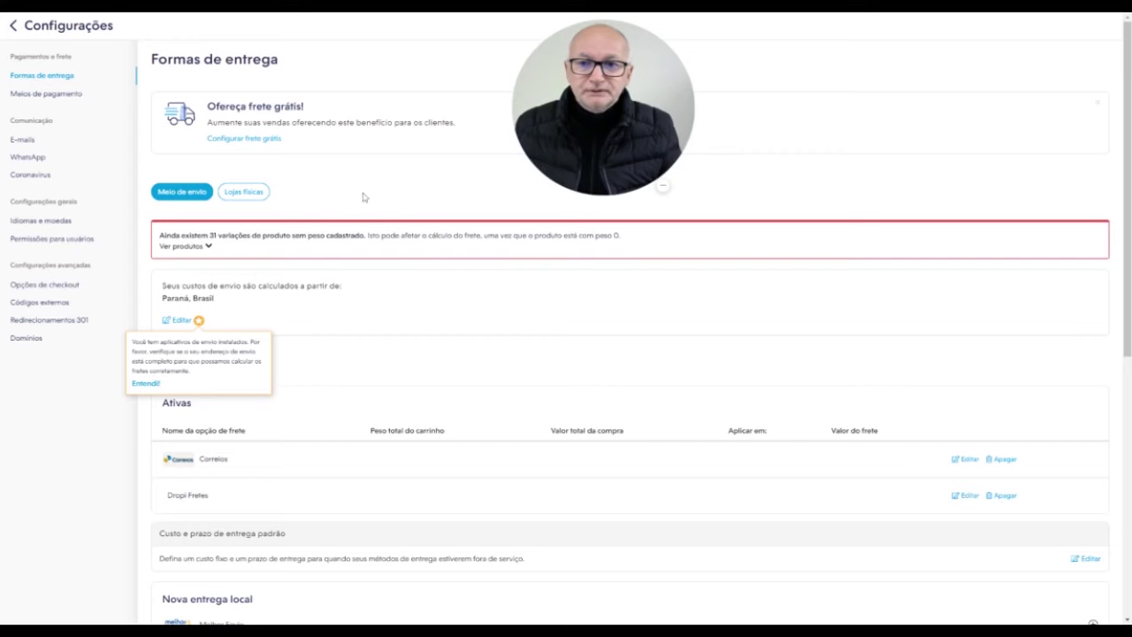
pyautogui.scroll(-3, 363, 197)
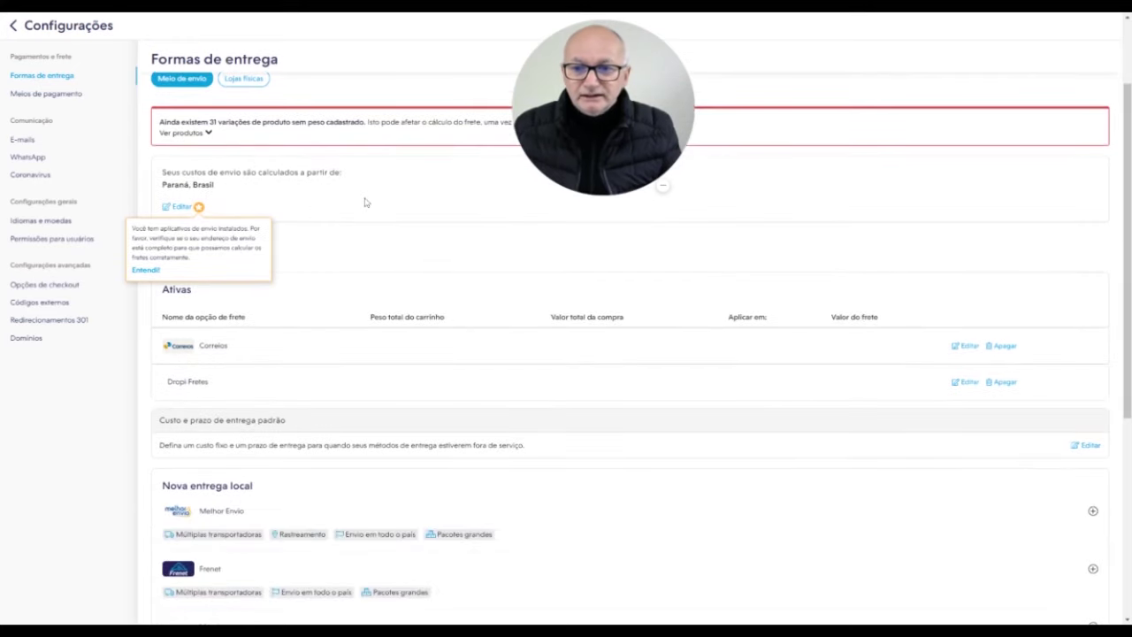
pyautogui.scroll(3, 283, 209)
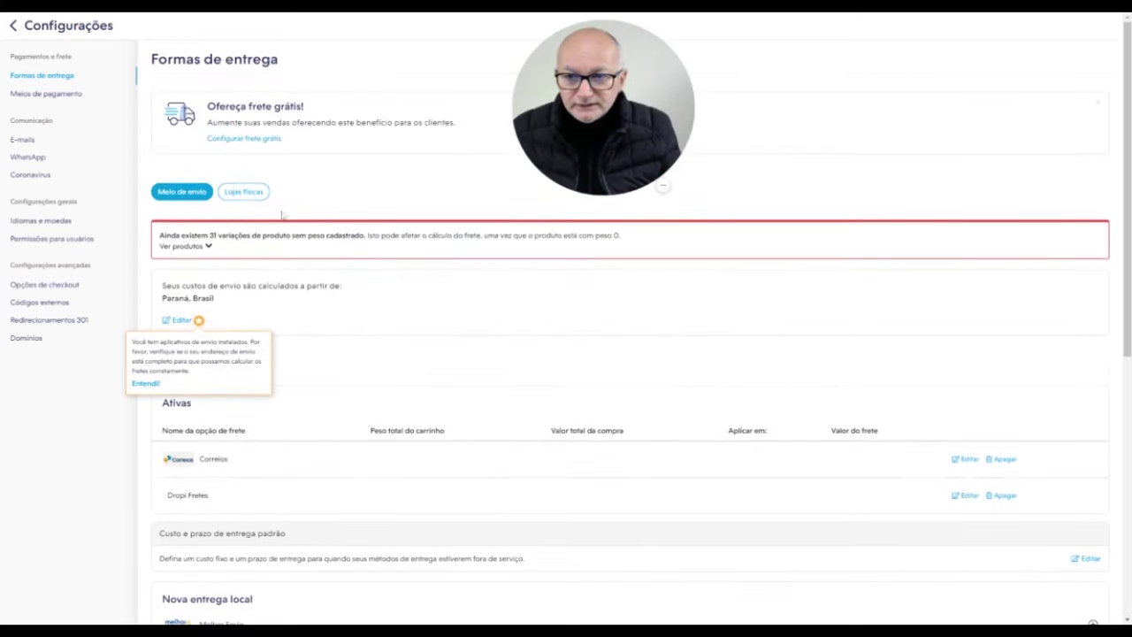
pyautogui.click(209, 246)
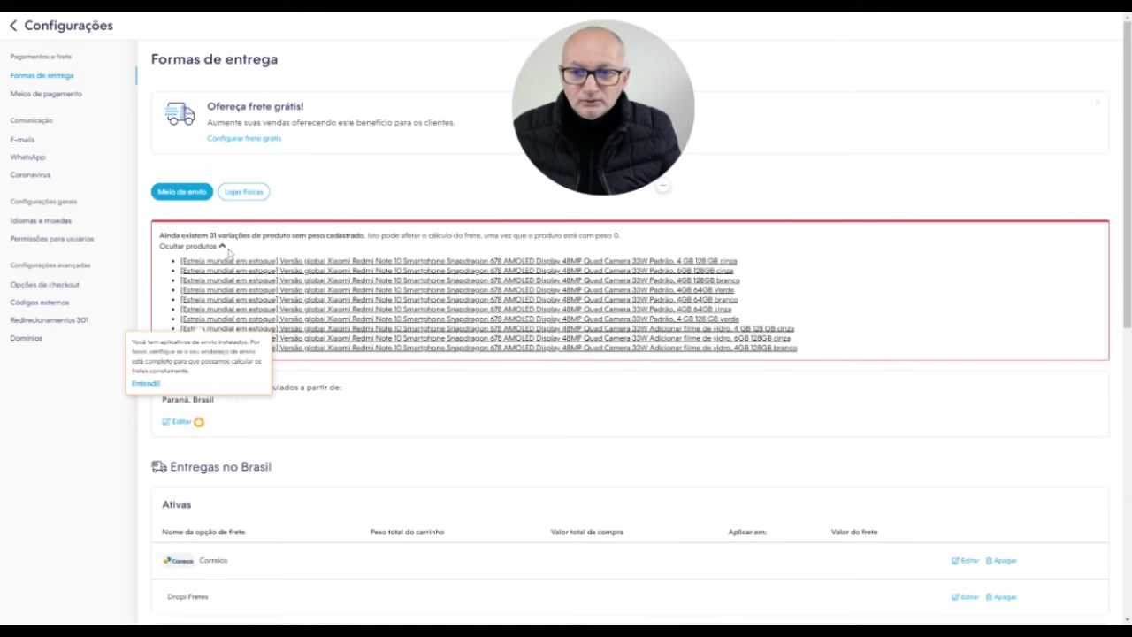
pyautogui.click(221, 248)
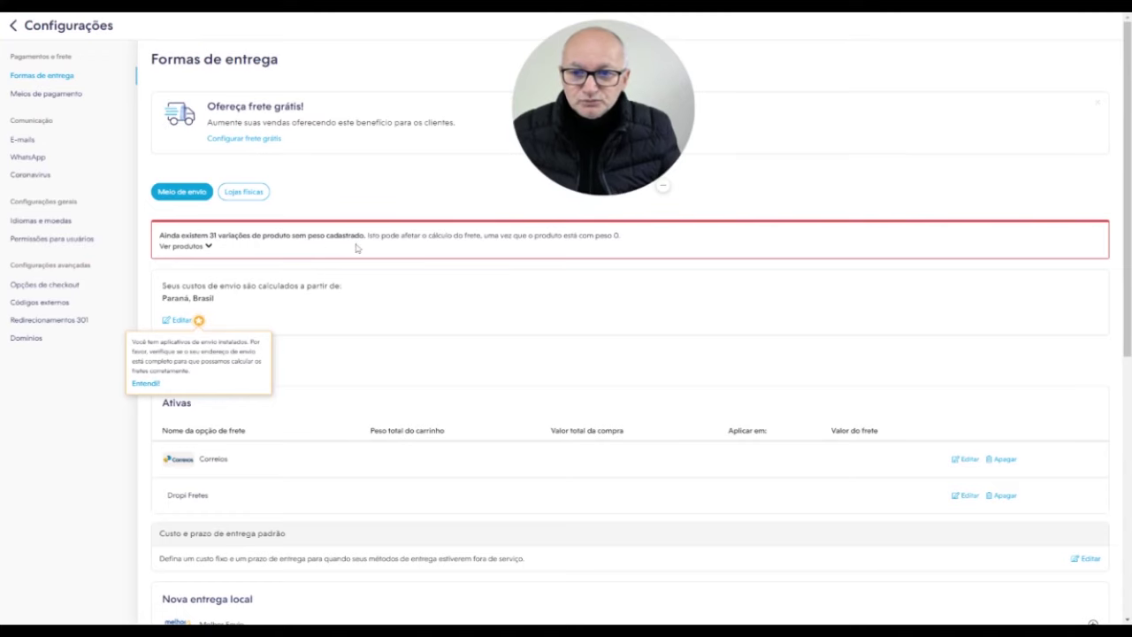
# Step: Open the store's shipping origin address for editing in the delivery-method settings
pyautogui.scroll(-1, 384, 268)
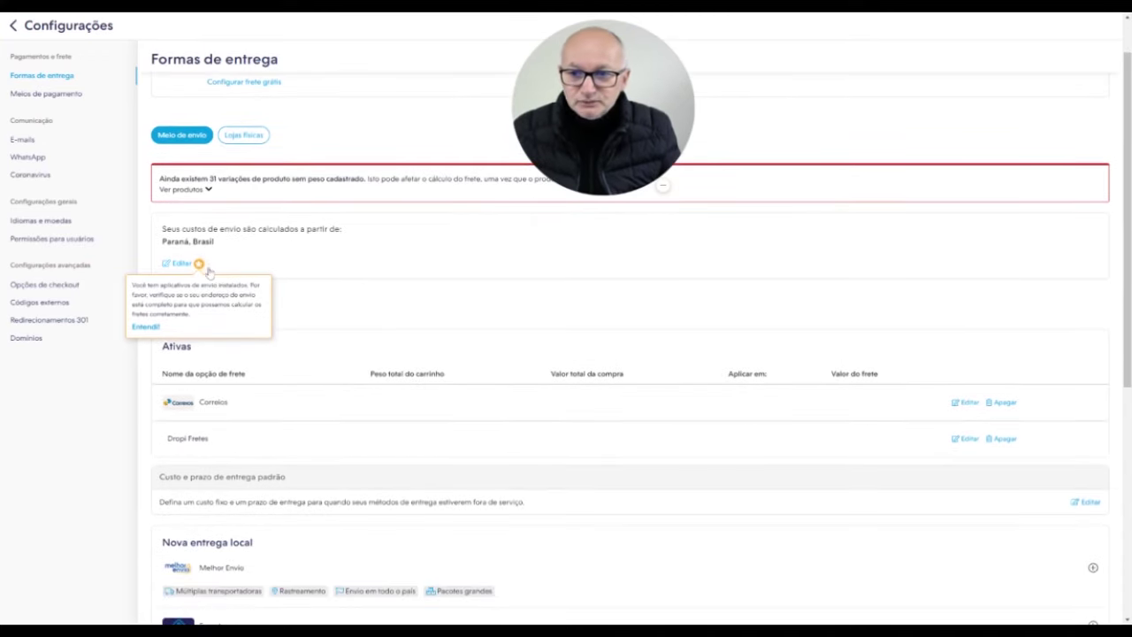
pyautogui.scroll(-1, 283, 253)
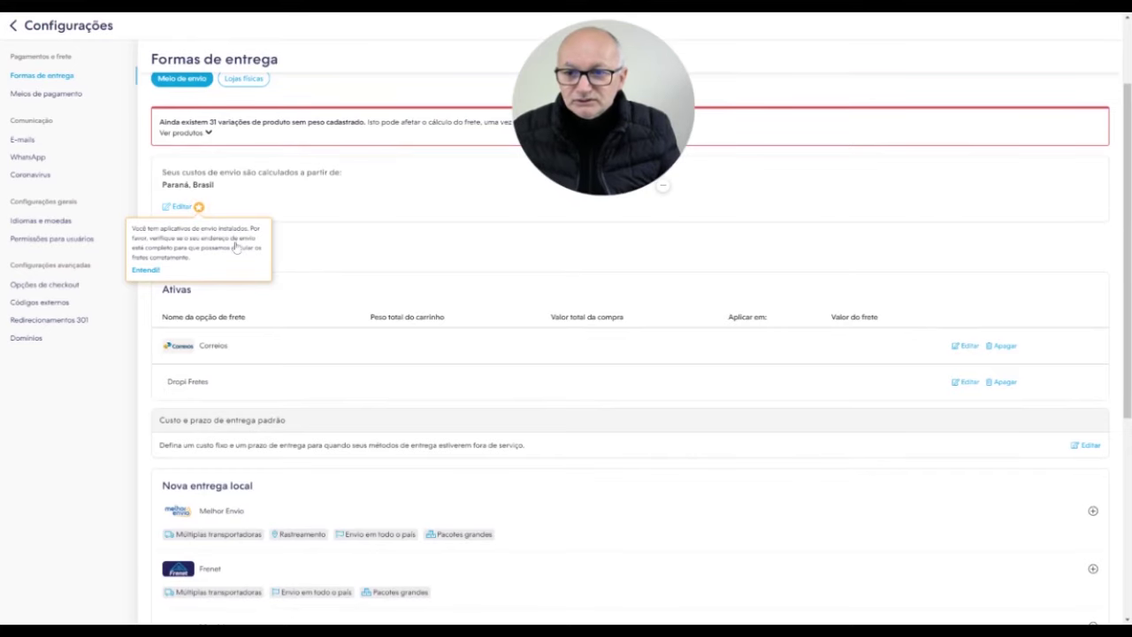
pyautogui.click(154, 269)
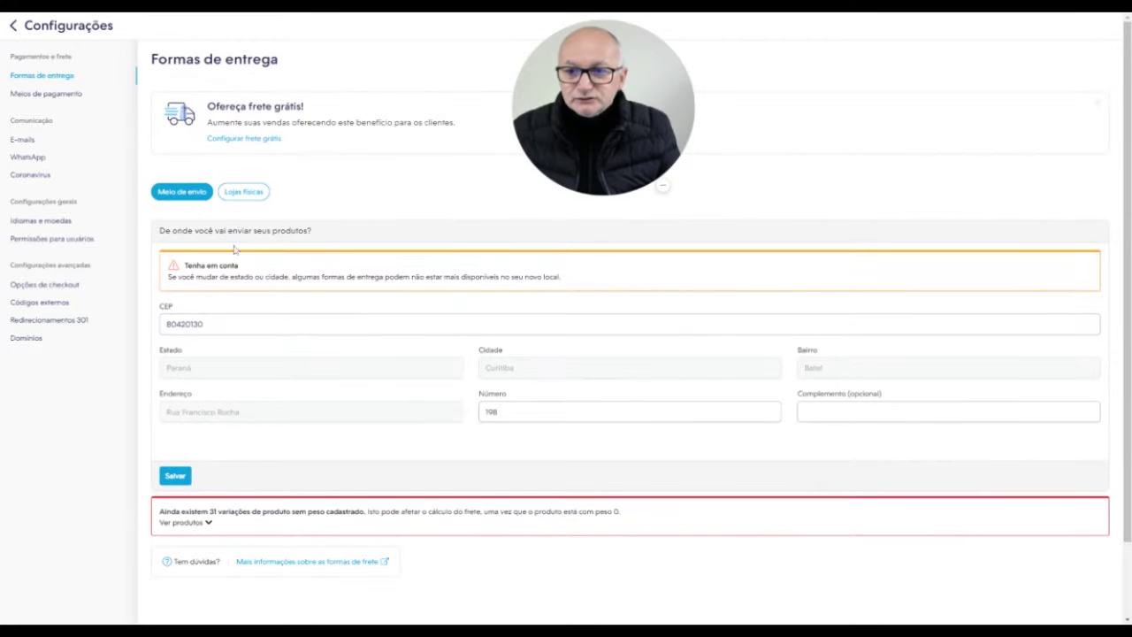
# Step: Examine the delivery-method settings, covering the active Brazilian shipping options, the additional local carriers and the international delivery option
pyautogui.scroll(-1, 203, 354)
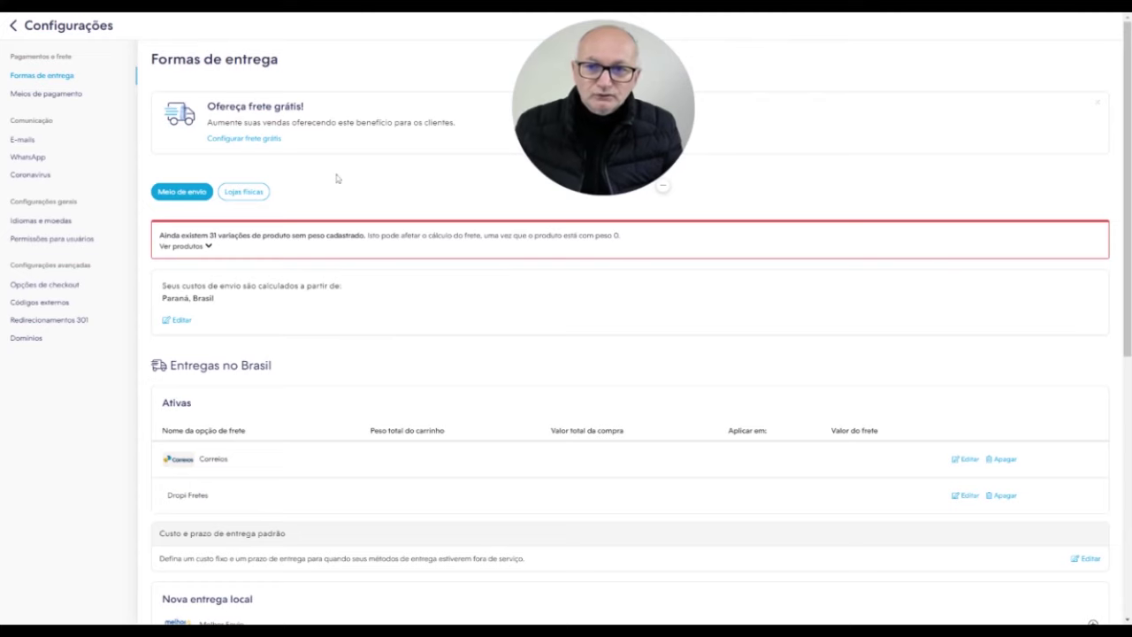
pyautogui.scroll(-2, 283, 204)
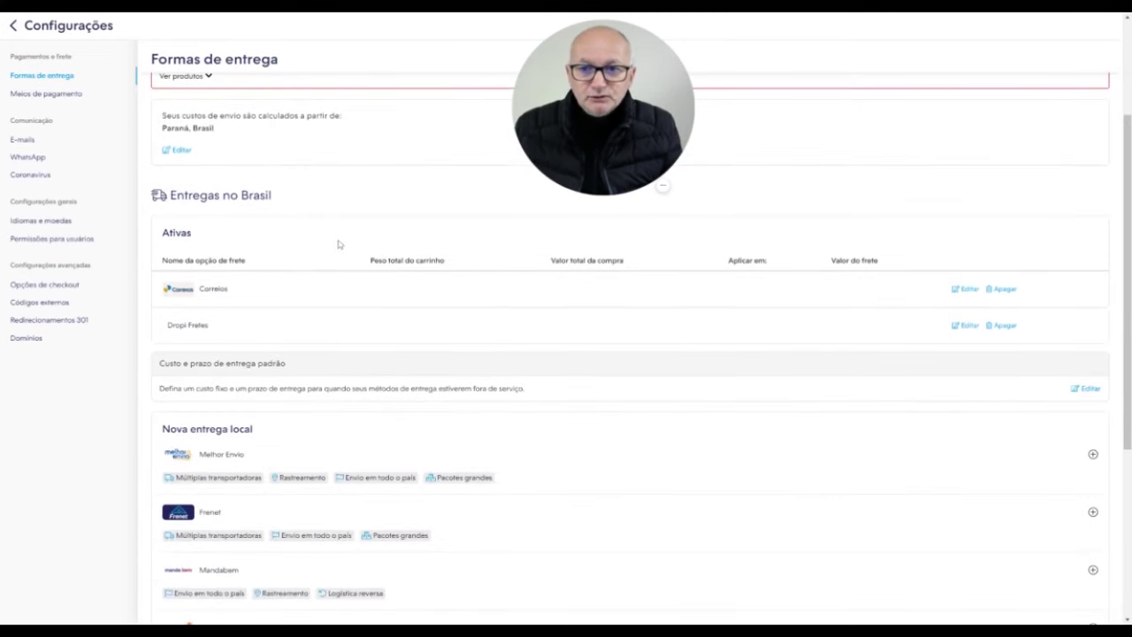
pyautogui.scroll(-1, 338, 244)
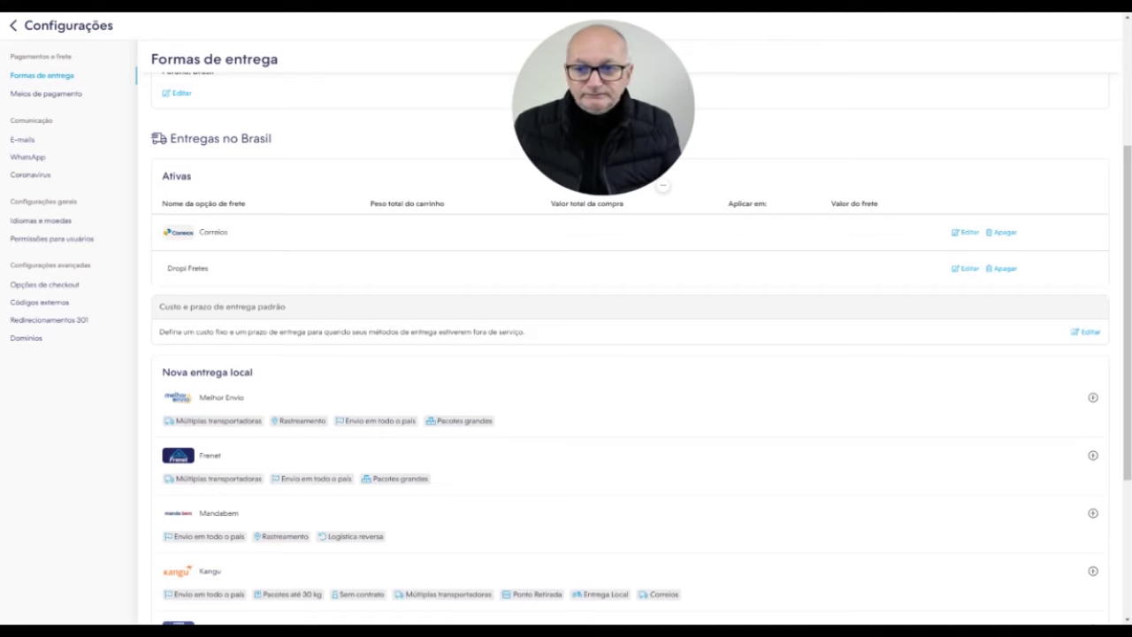
pyautogui.scroll(-3, 377, 324)
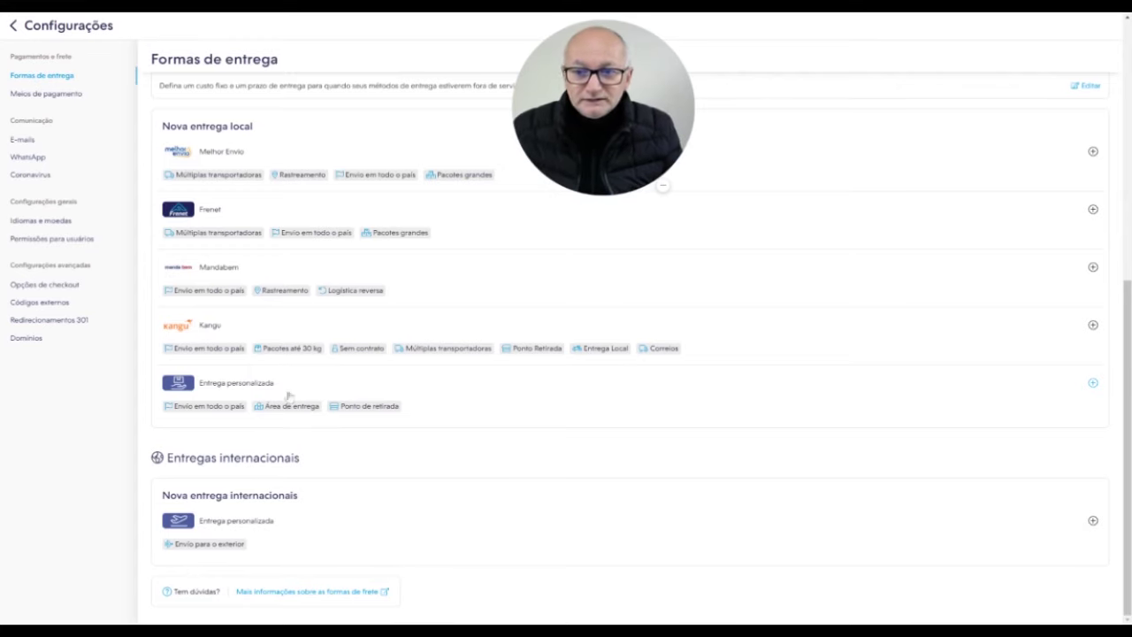
pyautogui.scroll(1, 369, 416)
pyautogui.scroll(4, 368, 416)
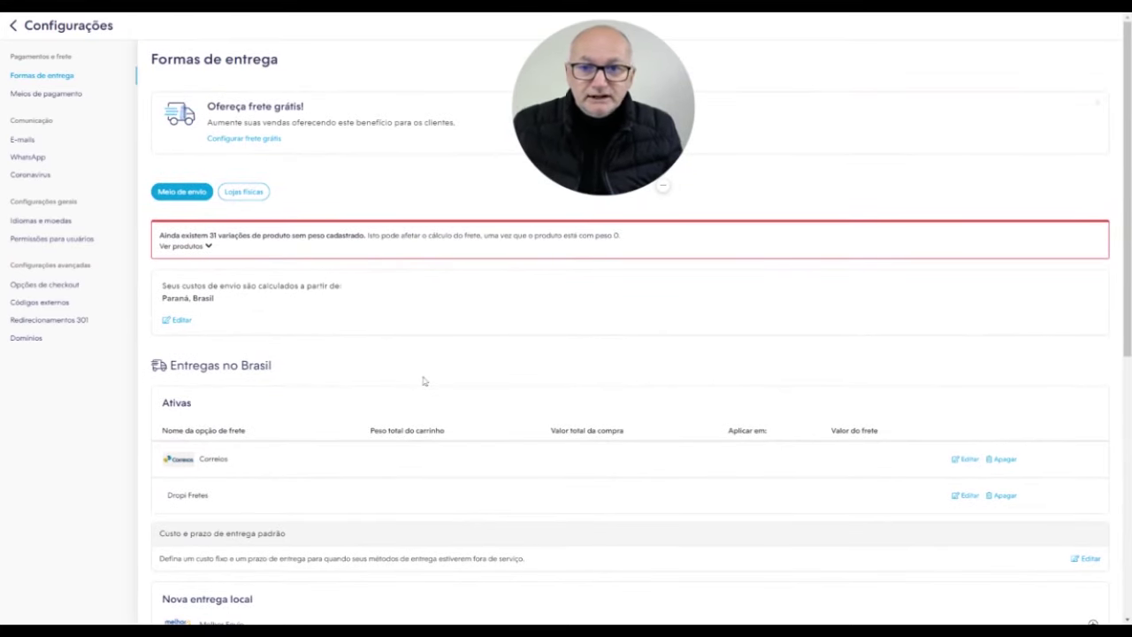
pyautogui.scroll(-1, 423, 381)
pyautogui.scroll(1, 423, 380)
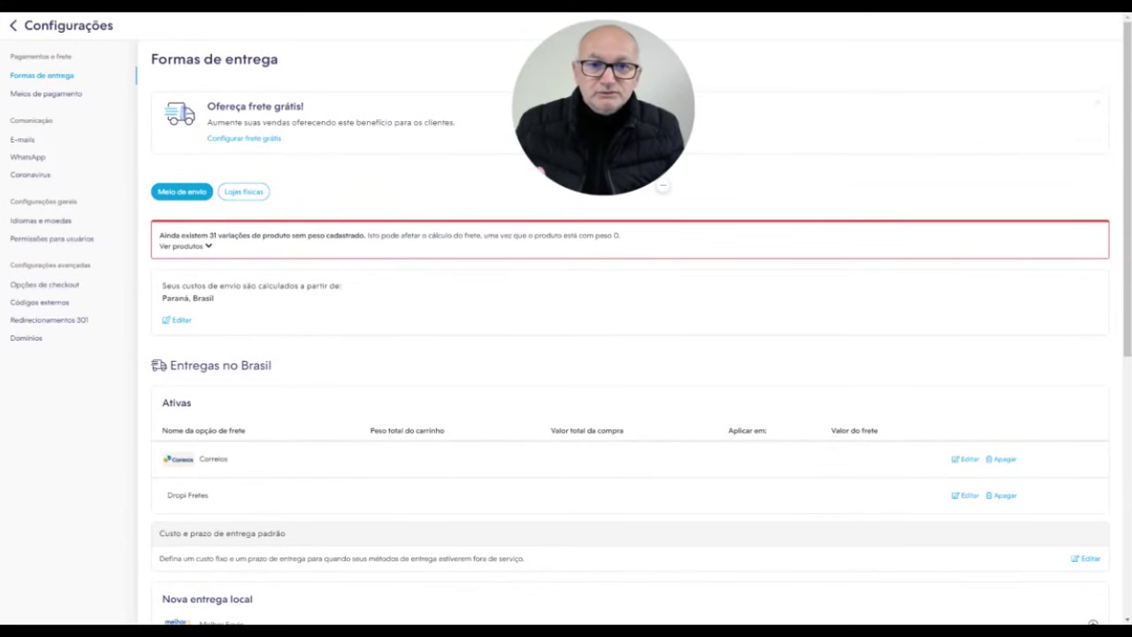
pyautogui.scroll(-5, 310, 502)
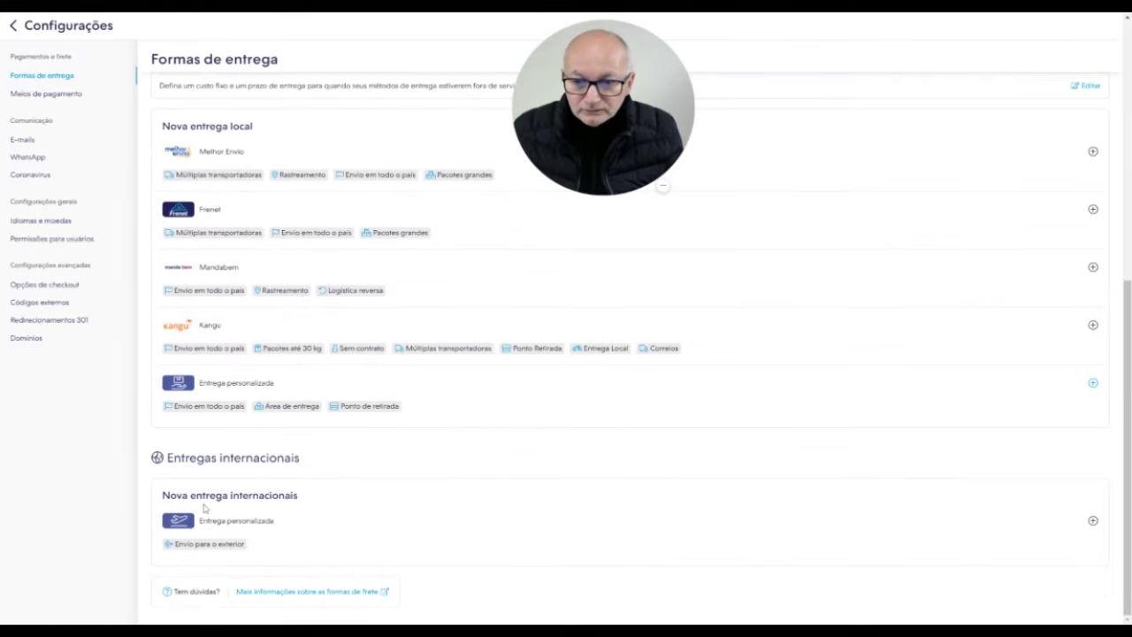
pyautogui.scroll(5, 309, 502)
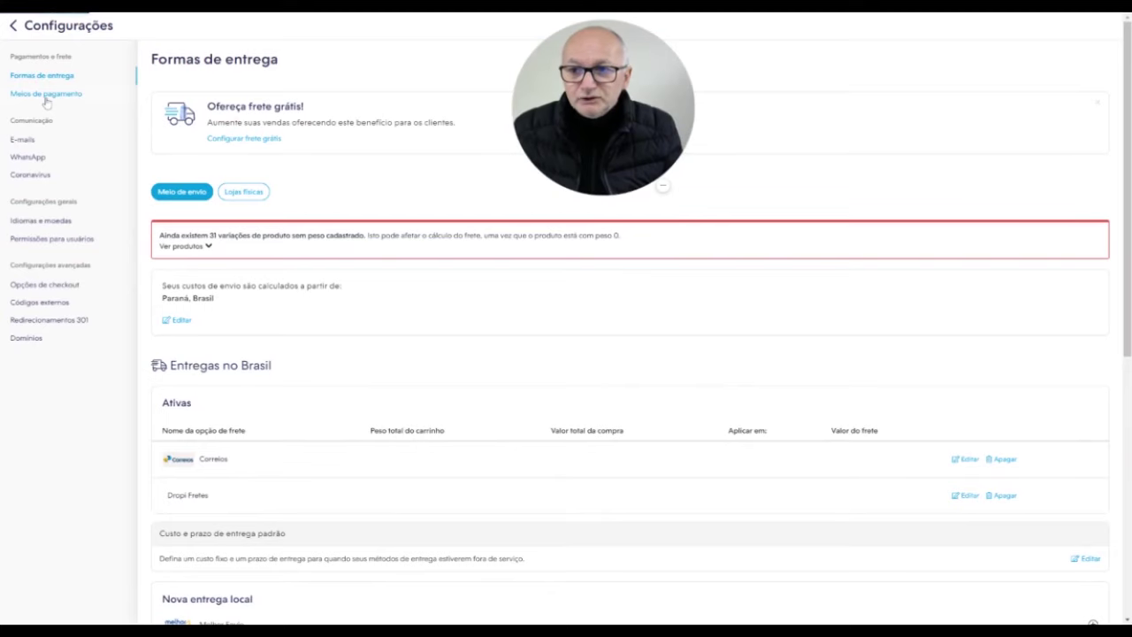
# Step: Open the payment-method settings and examine the fees and payout terms of the active and not yet activated providers
pyautogui.scroll(-5, 458, 291)
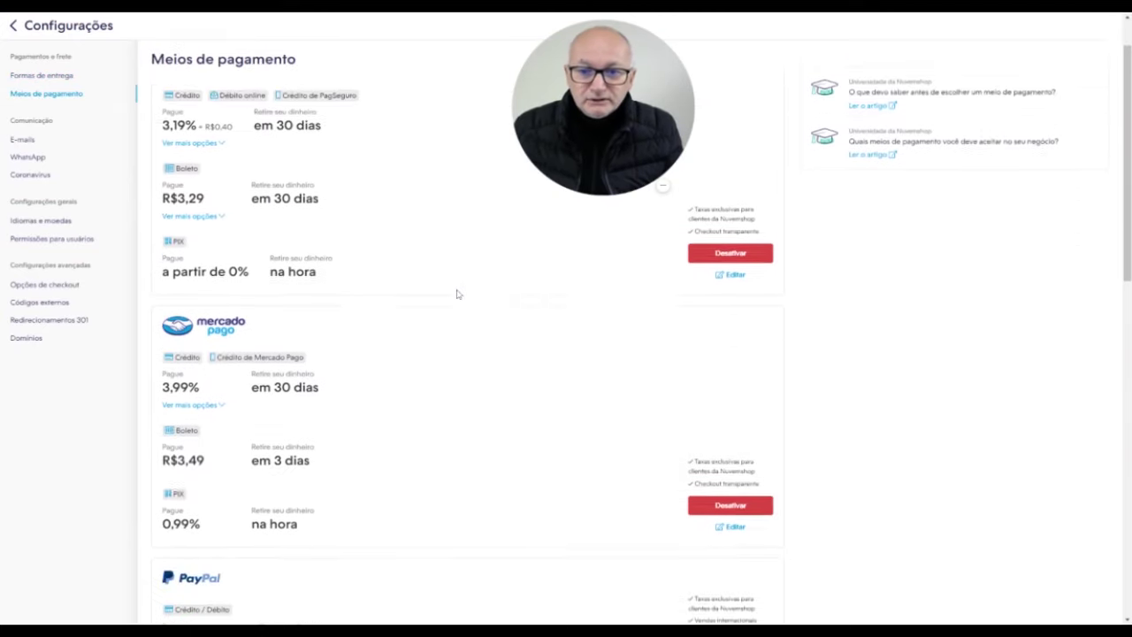
pyautogui.scroll(-4, 455, 296)
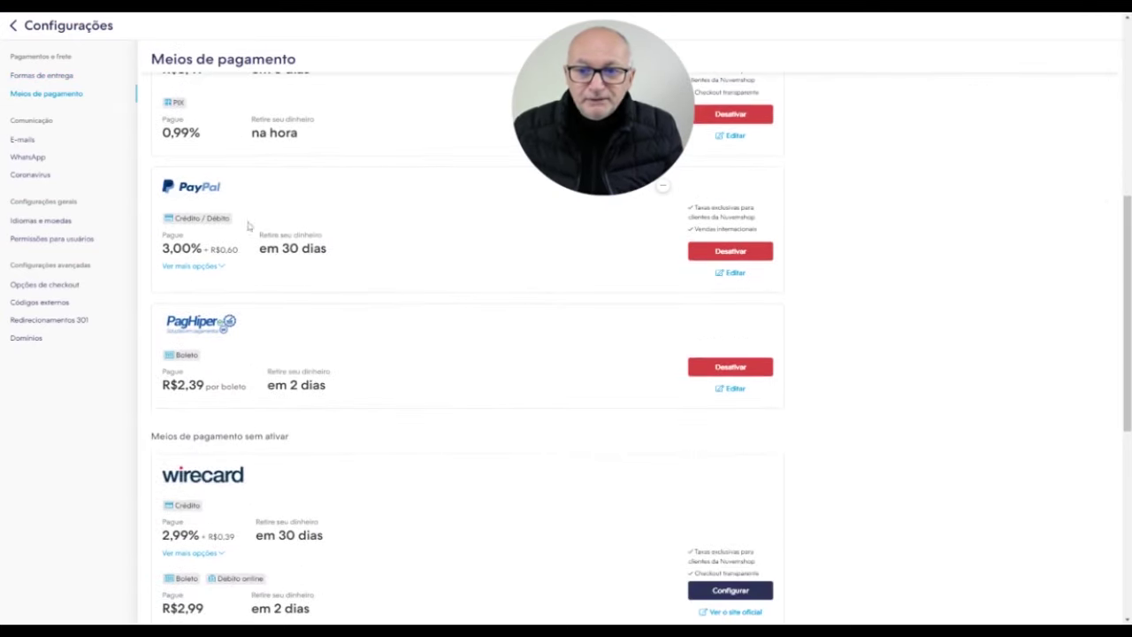
pyautogui.scroll(6, 283, 402)
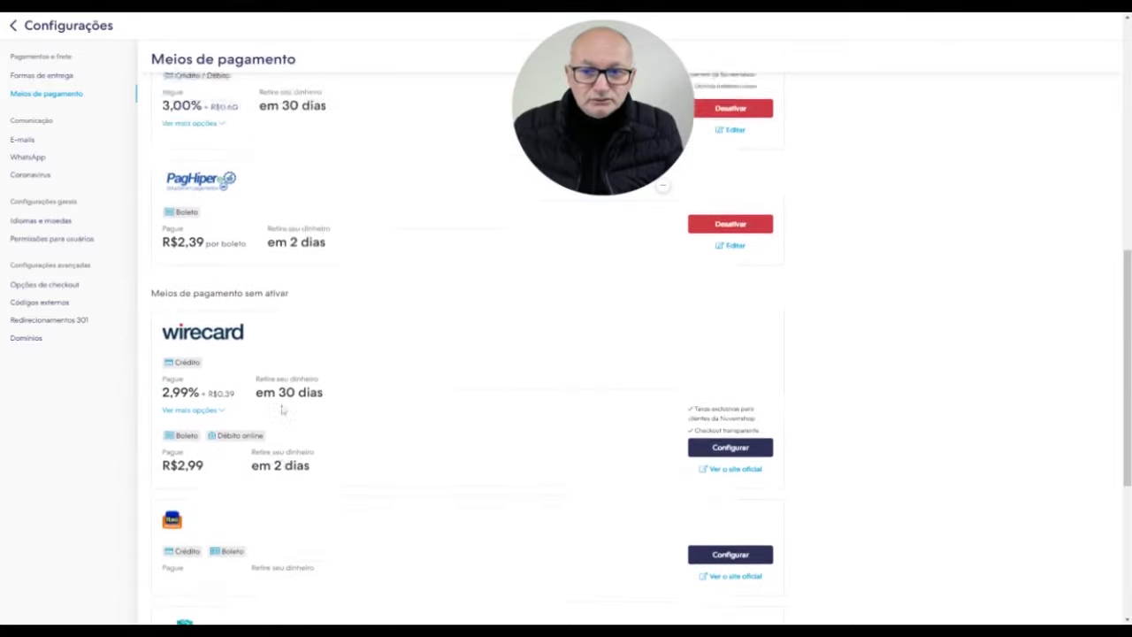
pyautogui.scroll(2, 283, 390)
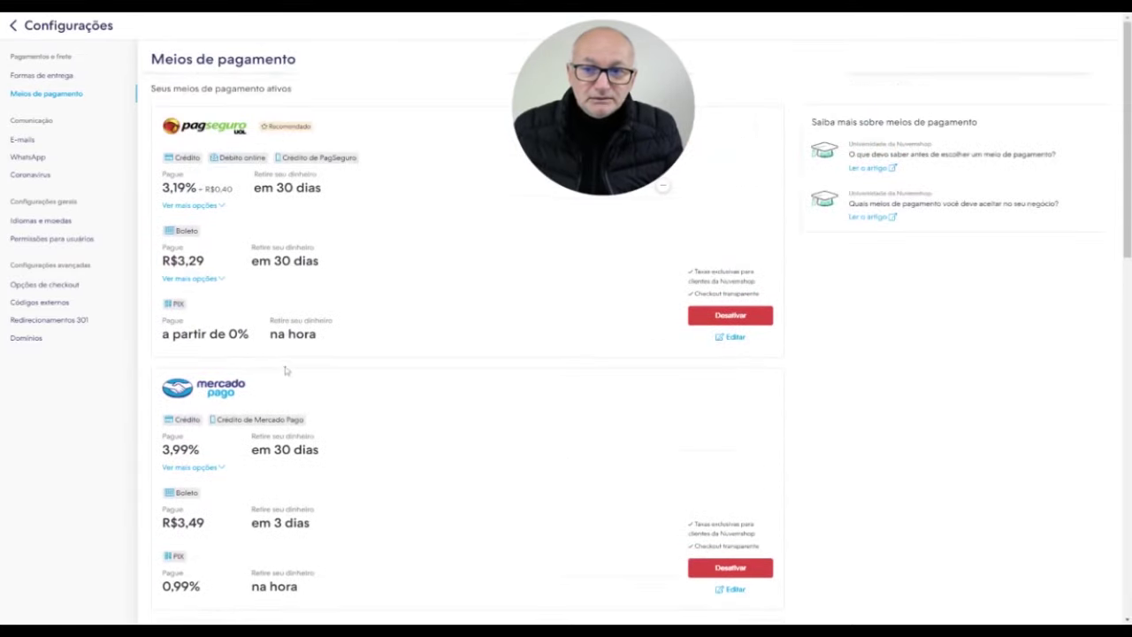
pyautogui.scroll(-8, 380, 212)
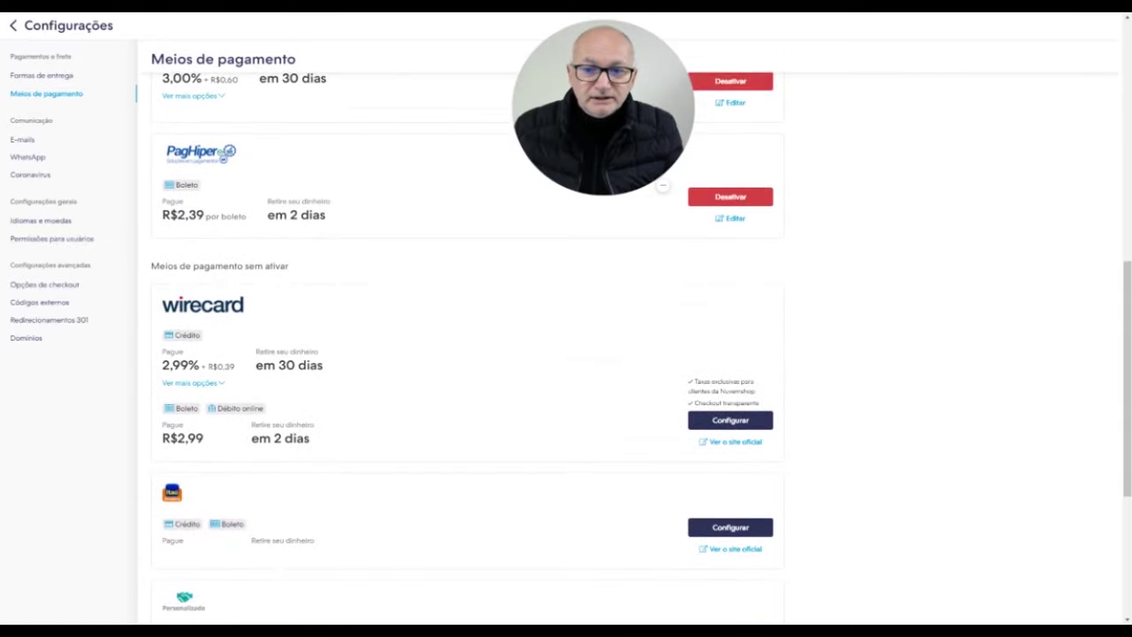
pyautogui.scroll(5, 333, 376)
pyautogui.scroll(2, 340, 366)
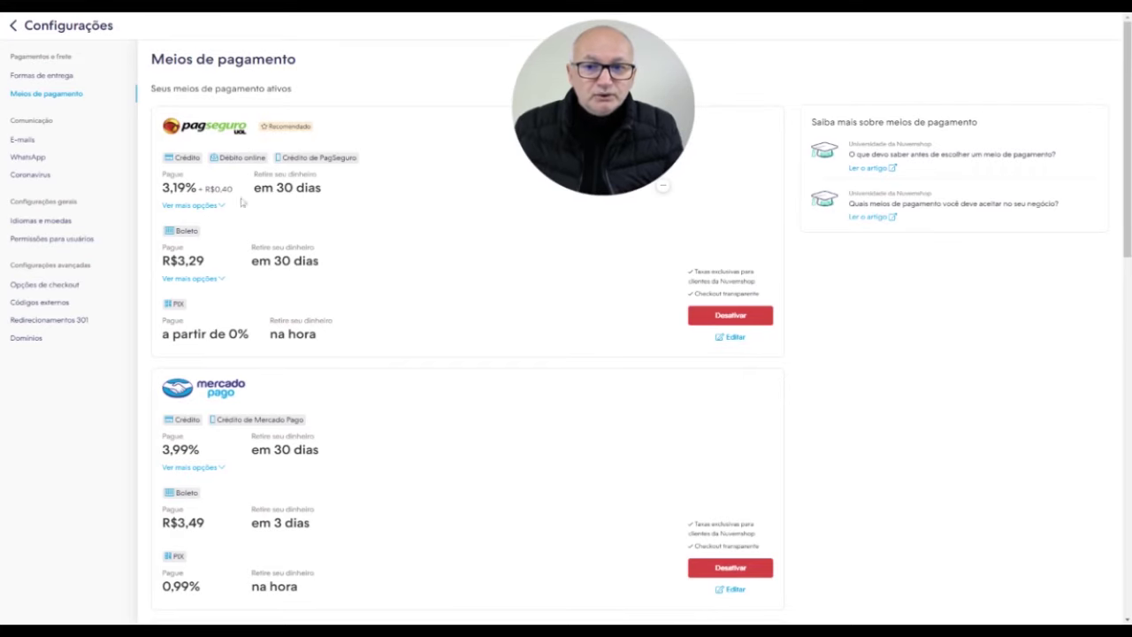
pyautogui.scroll(-3, 416, 303)
pyautogui.scroll(-4, 412, 301)
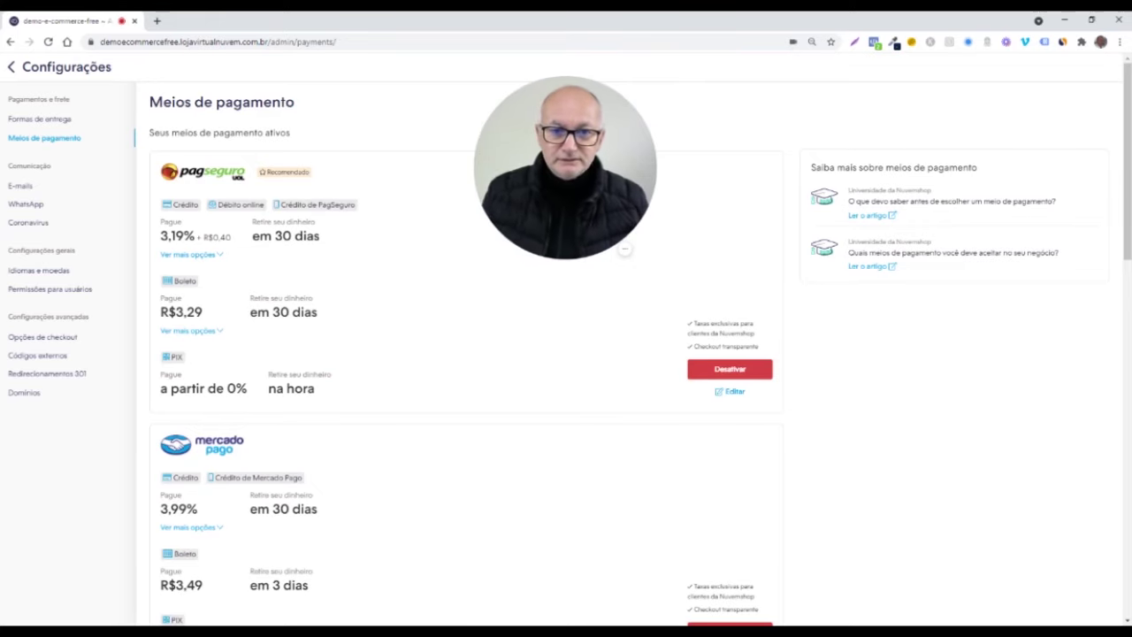
# Step: Show the payment-method settings in full screen and review the providers from PagSeguro to the custom payment option again
pyautogui.press('F11')
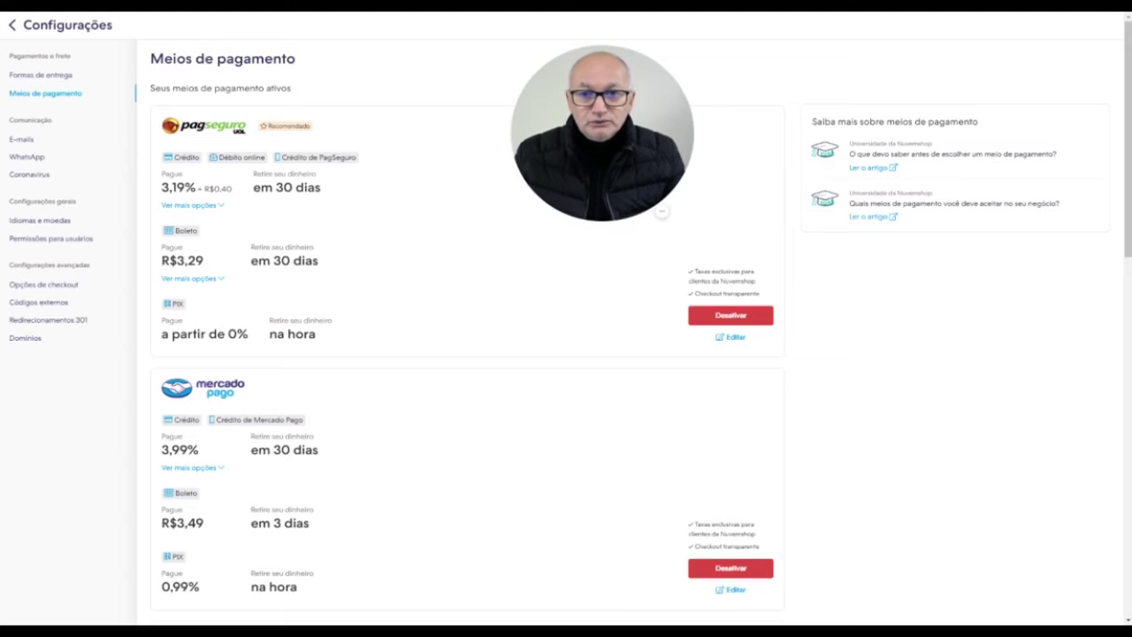
pyautogui.scroll(-8, 336, 384)
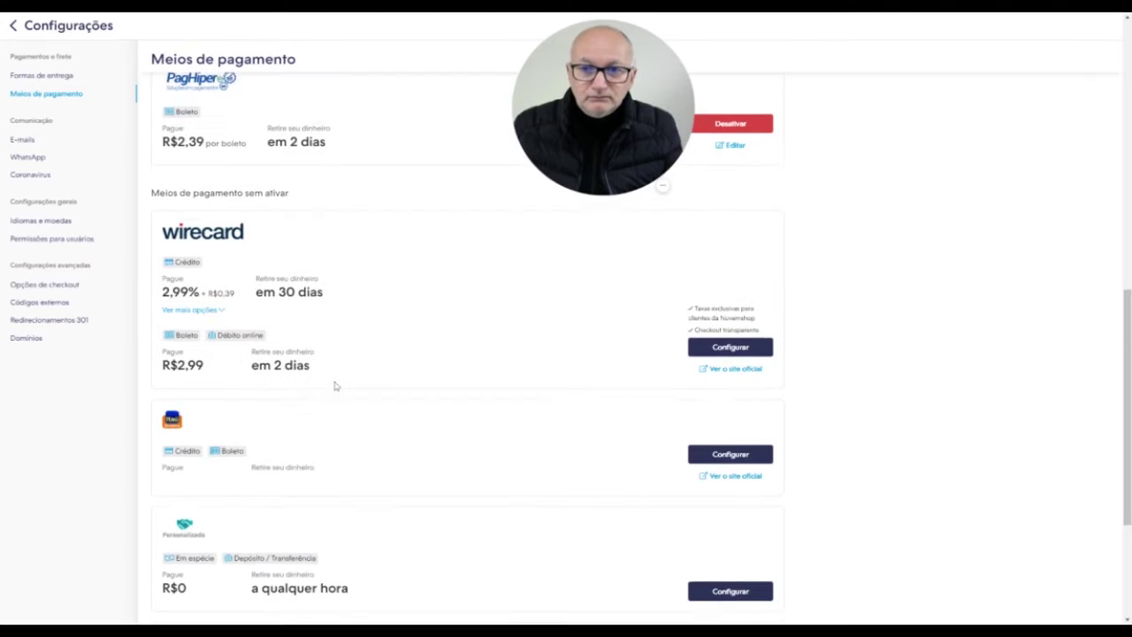
pyautogui.scroll(4, 336, 387)
pyautogui.scroll(-2, 336, 386)
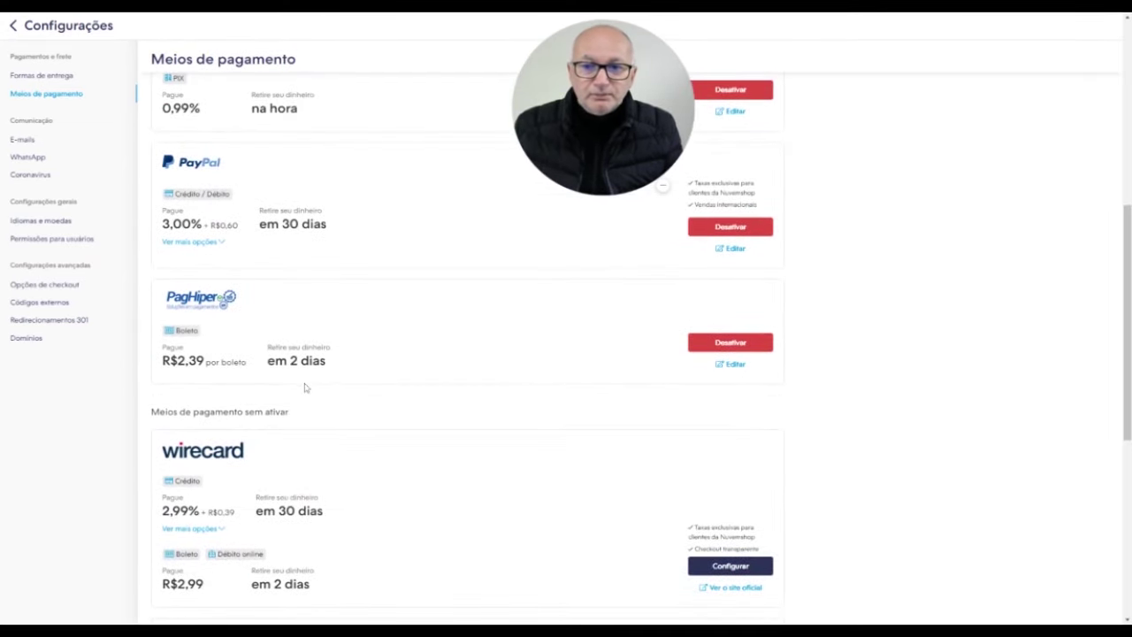
pyautogui.scroll(1, 301, 386)
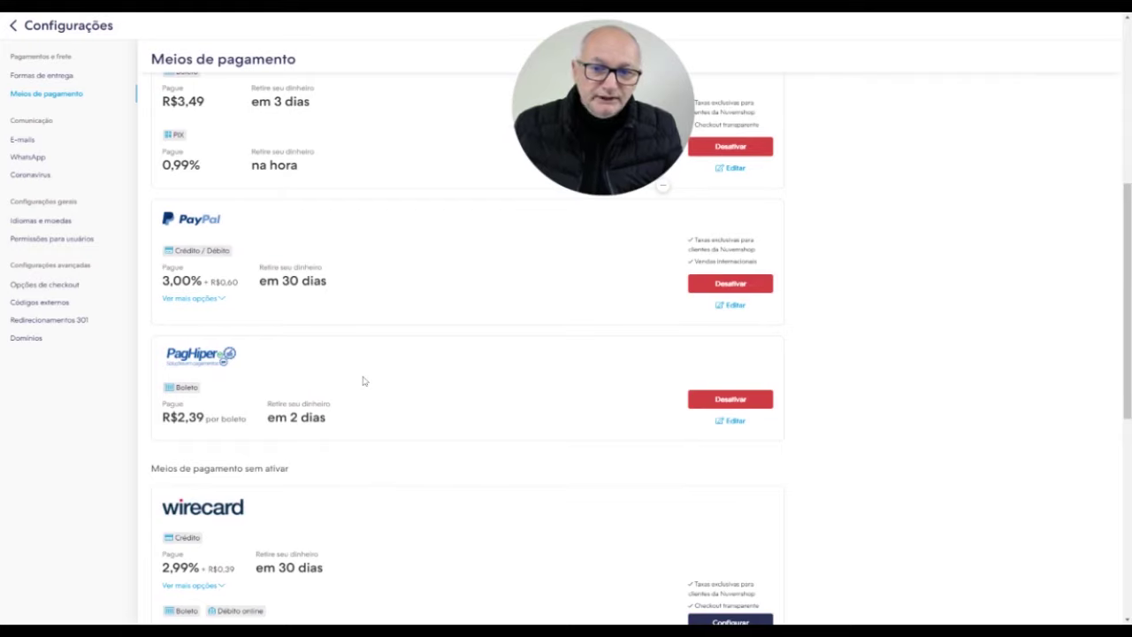
pyautogui.scroll(3, 362, 381)
pyautogui.scroll(3, 311, 392)
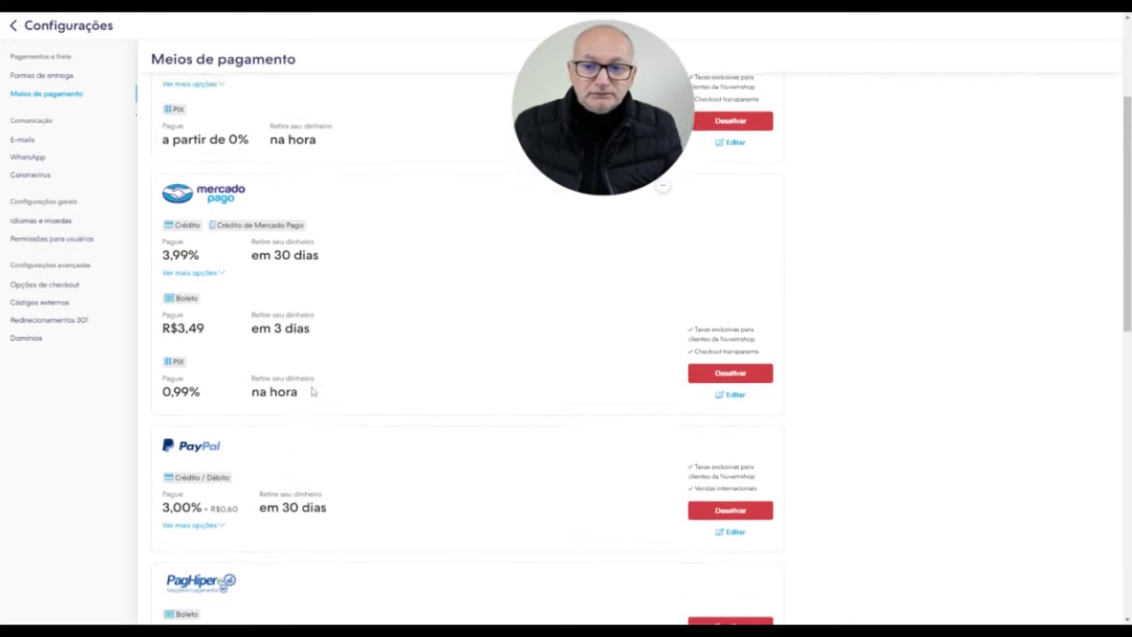
pyautogui.scroll(-1, 311, 391)
pyautogui.scroll(3, 311, 392)
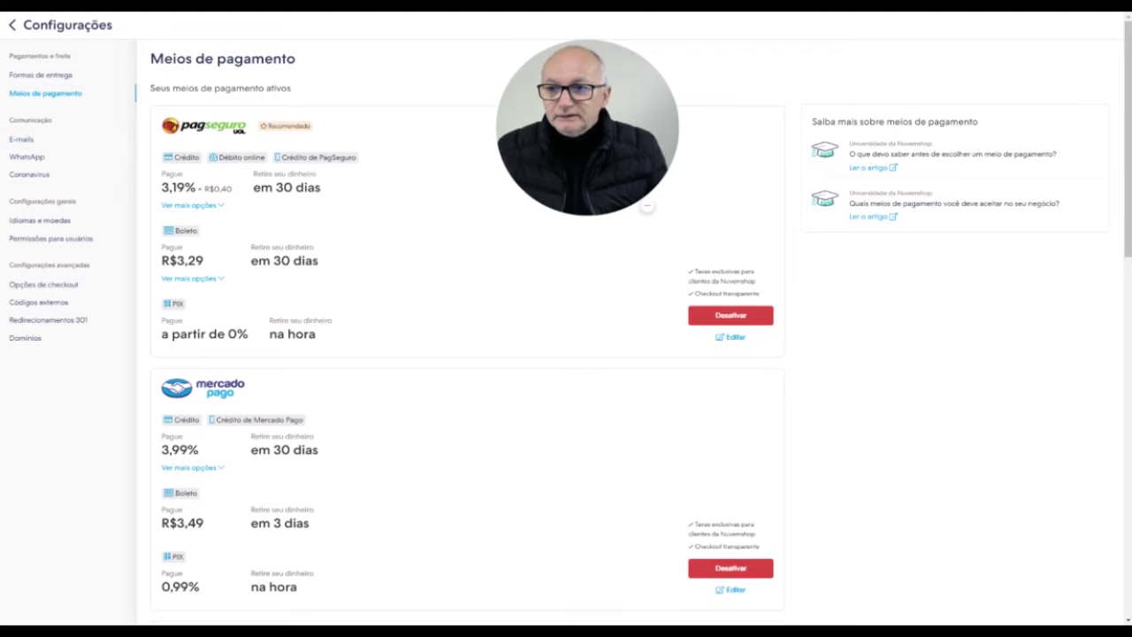
# Step: View the automatic e-mail settings, and look through the checkout options down to the store purchase restrictions
pyautogui.click(21, 140)
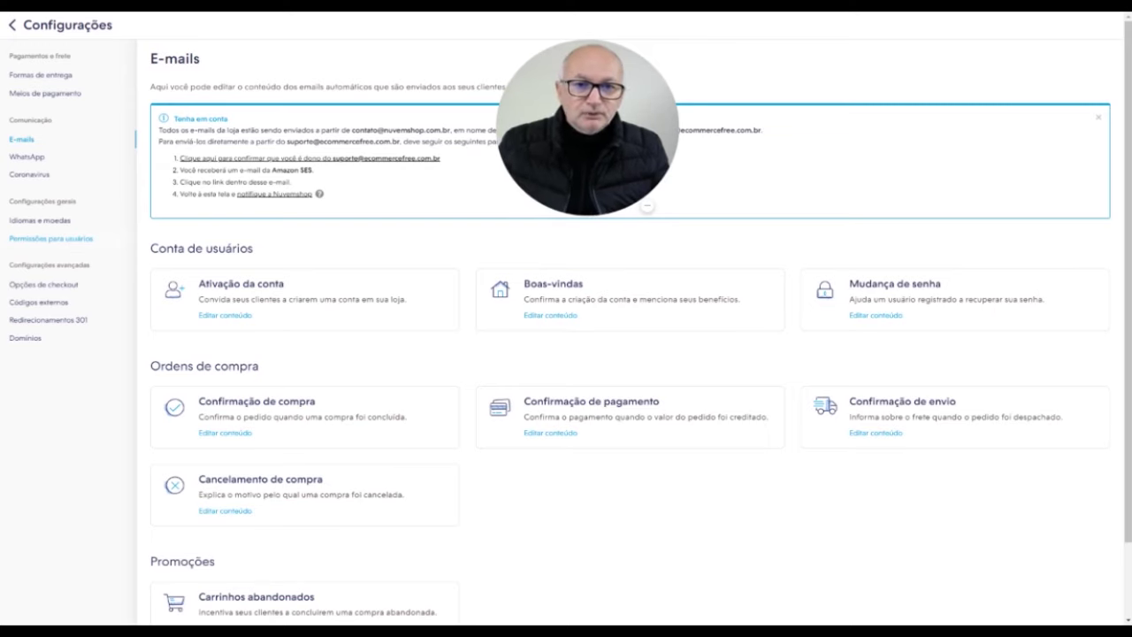
pyautogui.click(53, 285)
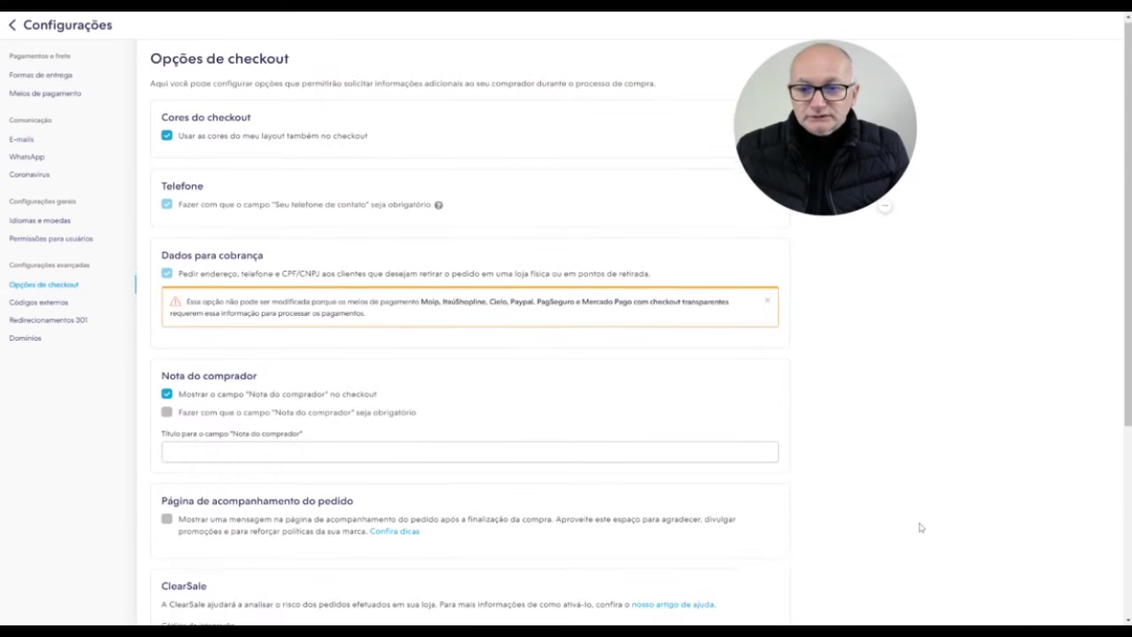
pyautogui.scroll(-3, 528, 492)
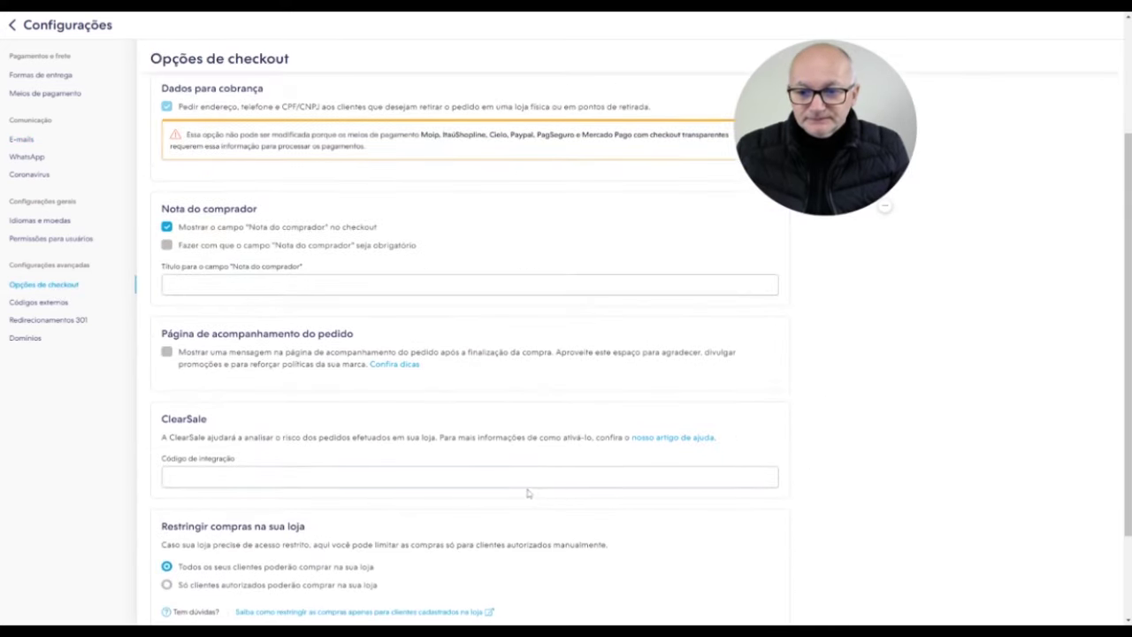
pyautogui.scroll(-2, 528, 493)
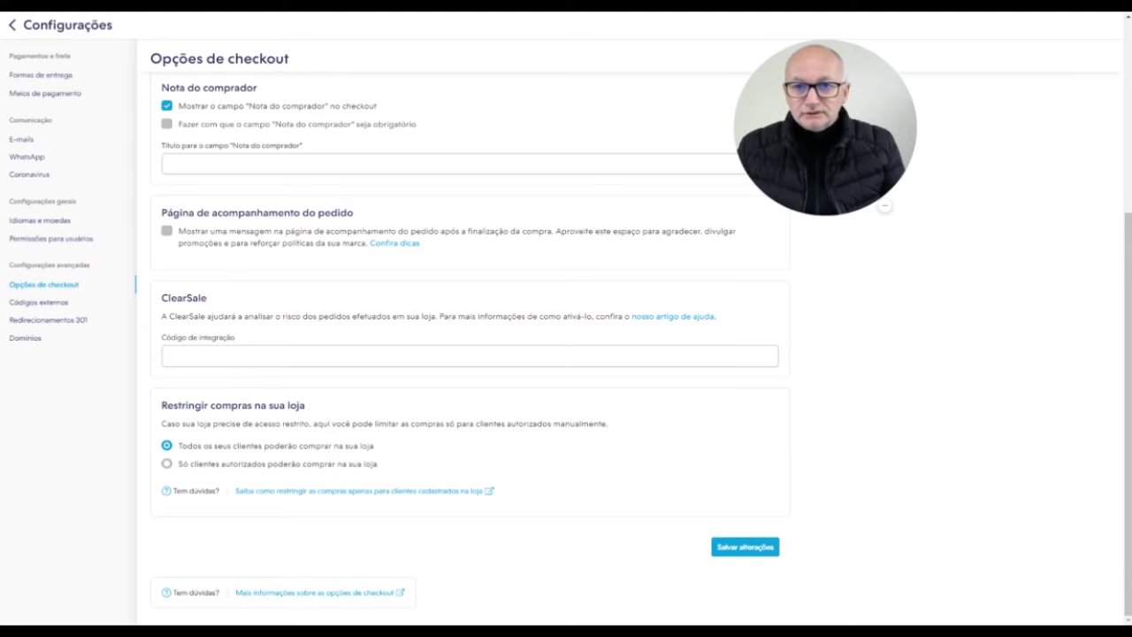
# Step: Open the external codes settings and examine the Google Analytics, Facebook Pixel, conversion, Google and Bing verification, chat and tracking code fields
pyautogui.click(53, 304)
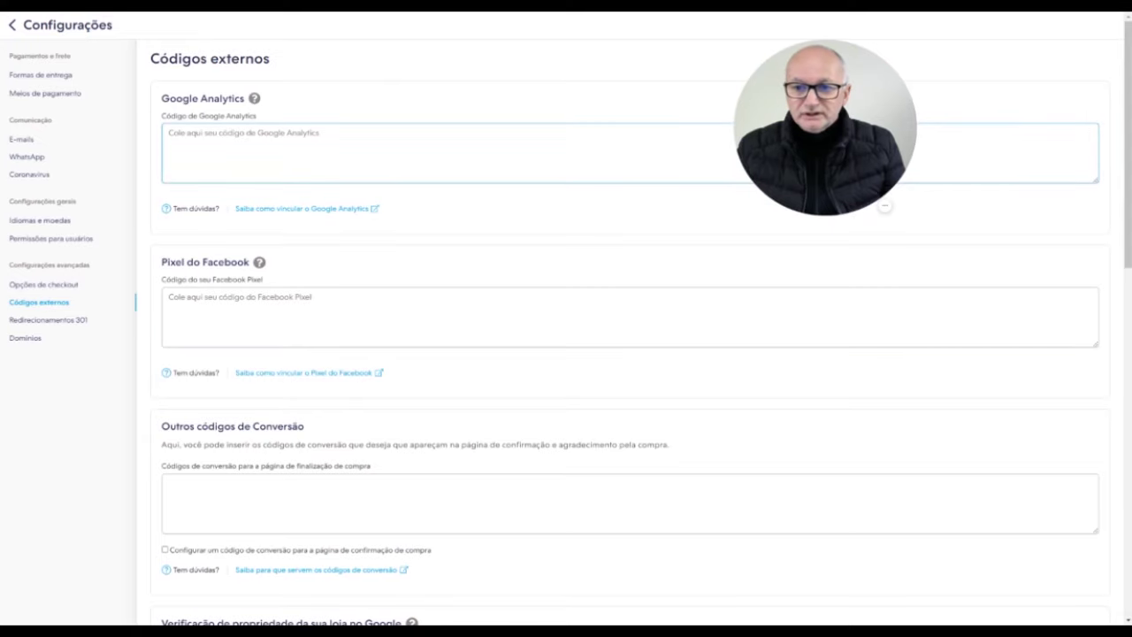
pyautogui.scroll(-3, 214, 334)
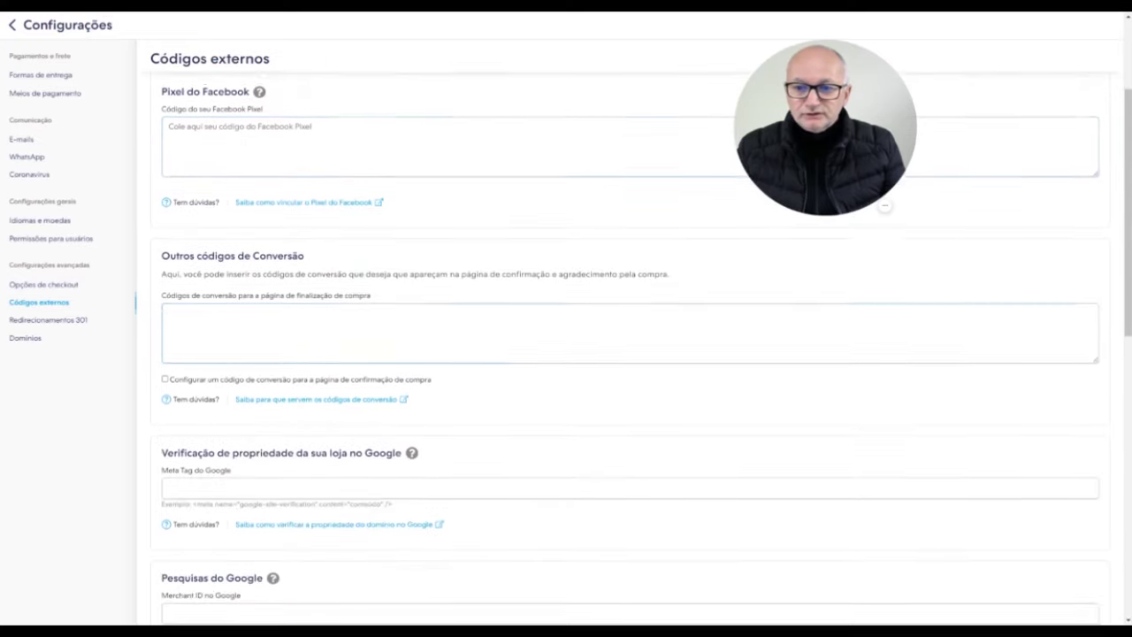
pyautogui.scroll(-5, 214, 333)
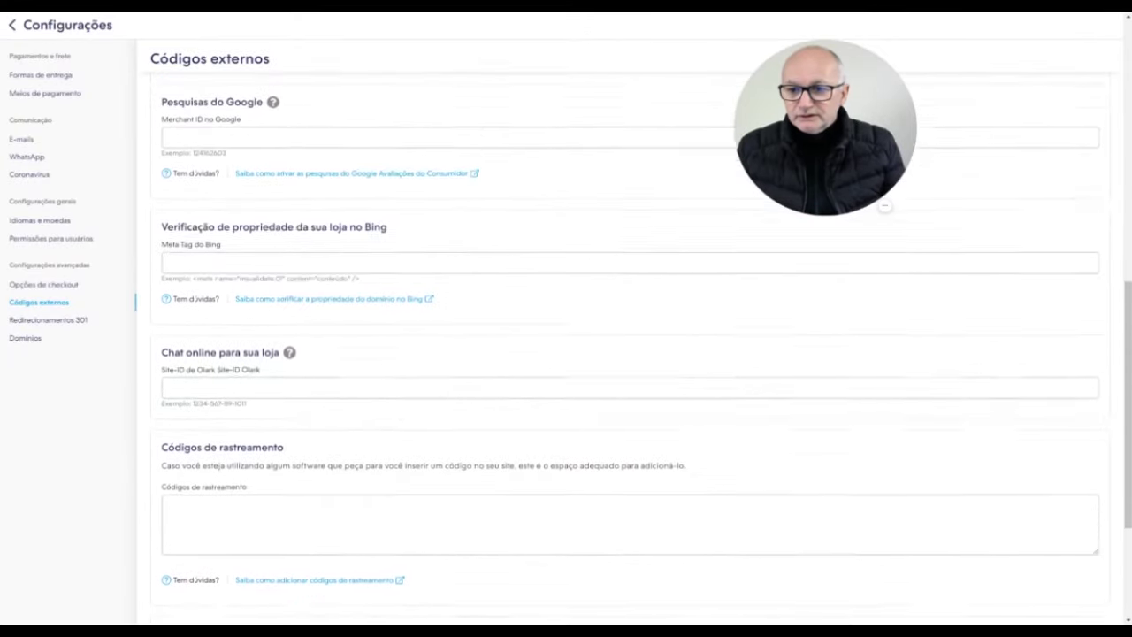
pyautogui.scroll(4, 172, 411)
pyautogui.scroll(4, 171, 398)
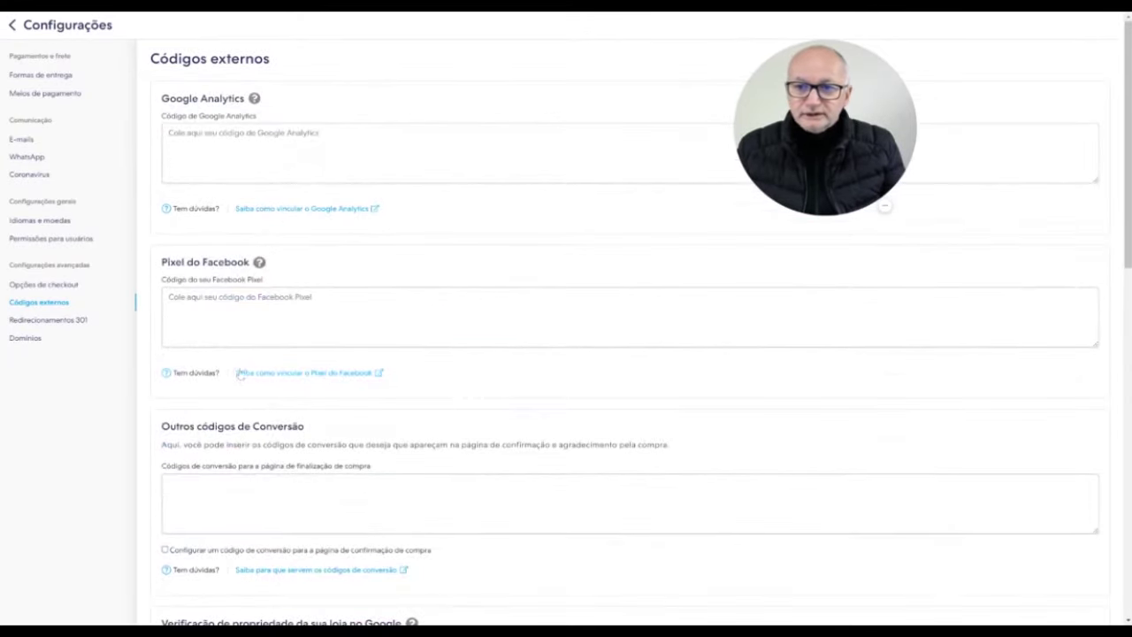
pyautogui.click(300, 314)
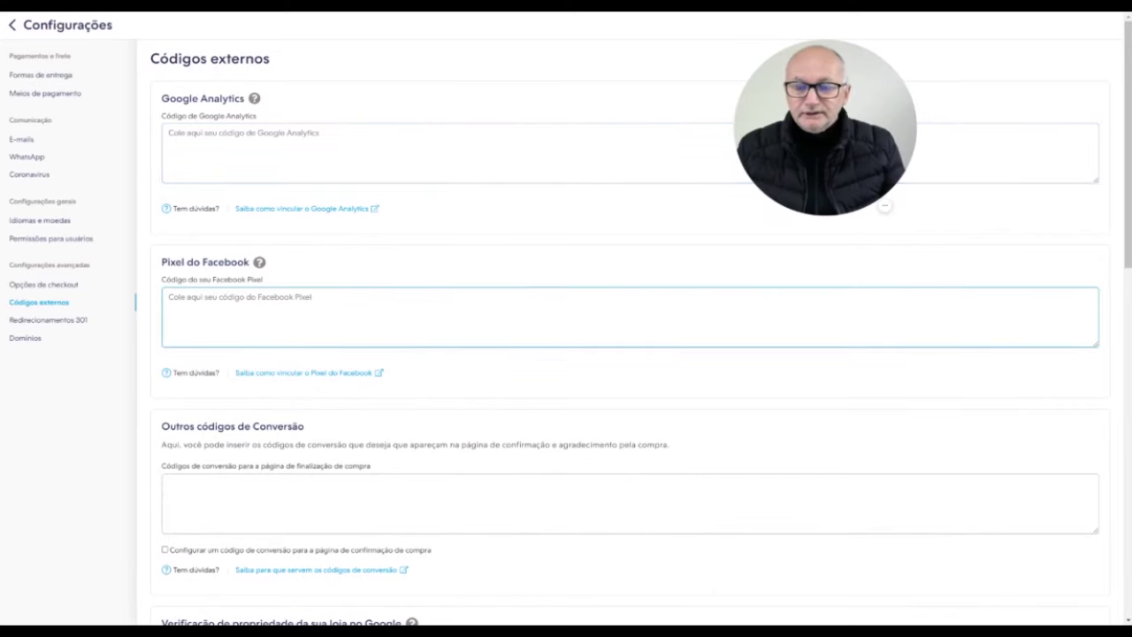
pyautogui.scroll(-1, 301, 265)
pyautogui.scroll(1, 274, 234)
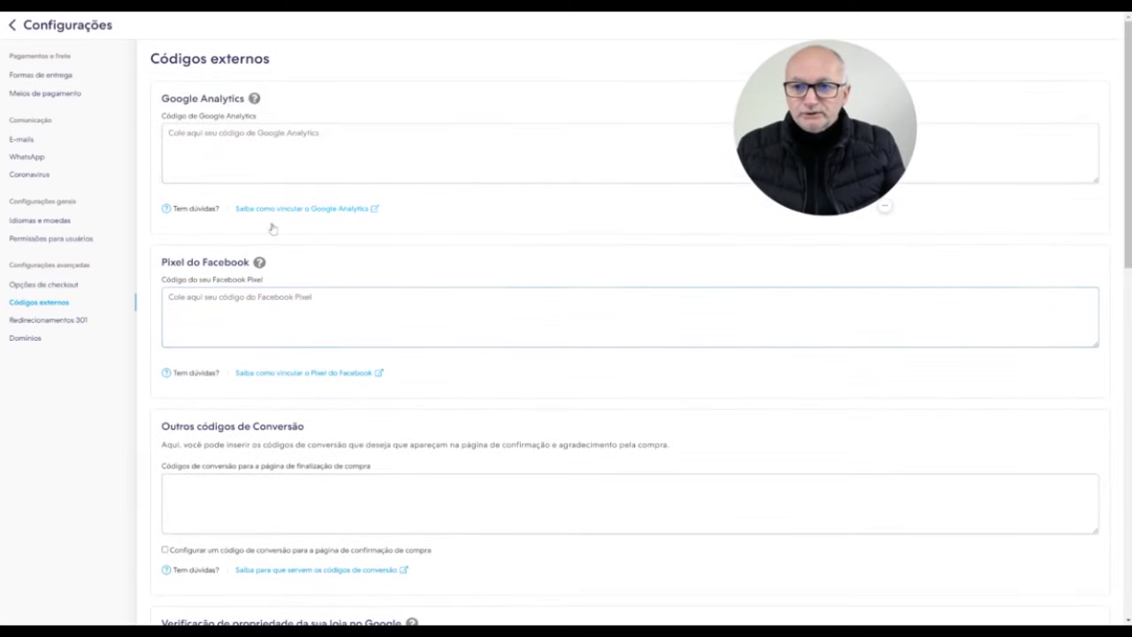
pyautogui.scroll(-2, 276, 215)
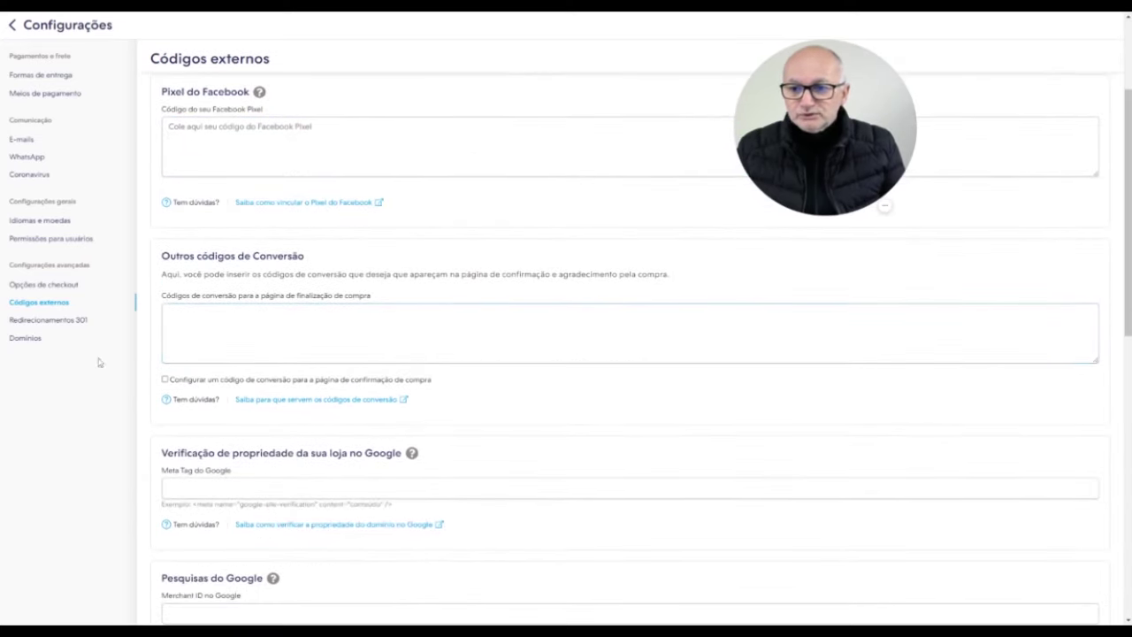
# Step: Open the 301 redirect settings and select the old URL field
pyautogui.click(61, 322)
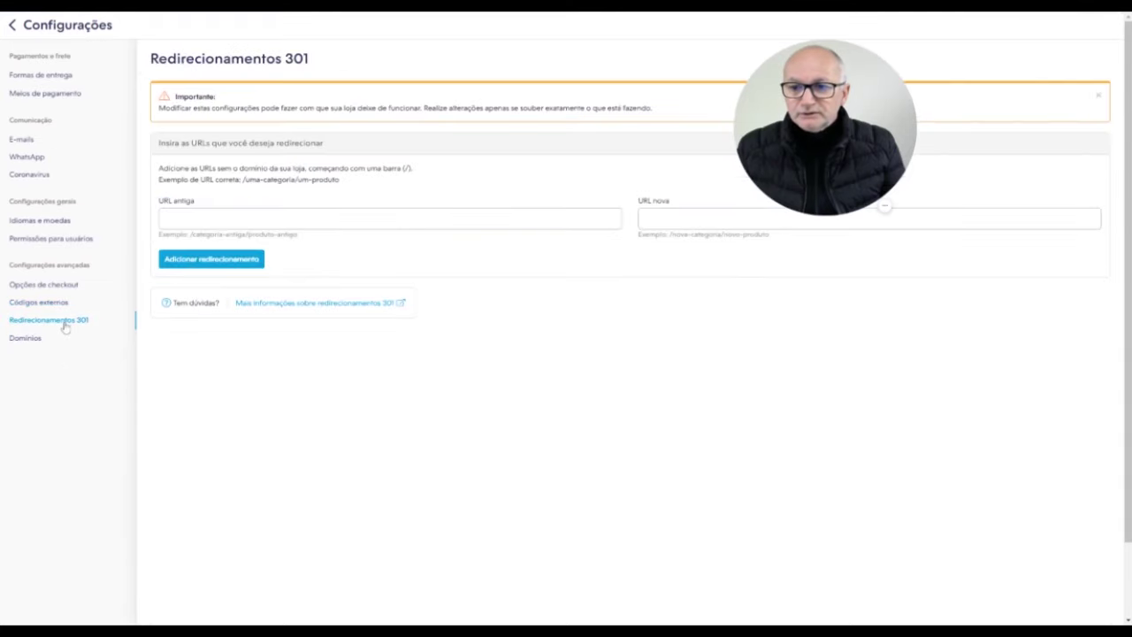
pyautogui.moveTo(759, 64); pyautogui.dragTo(837, 47)
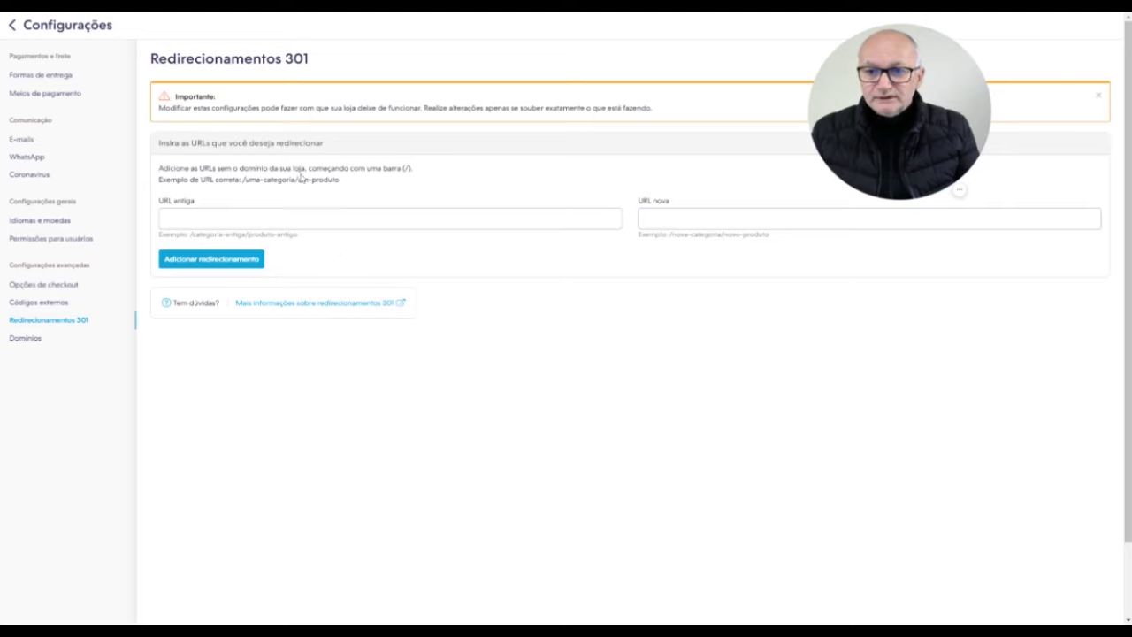
pyautogui.click(427, 218)
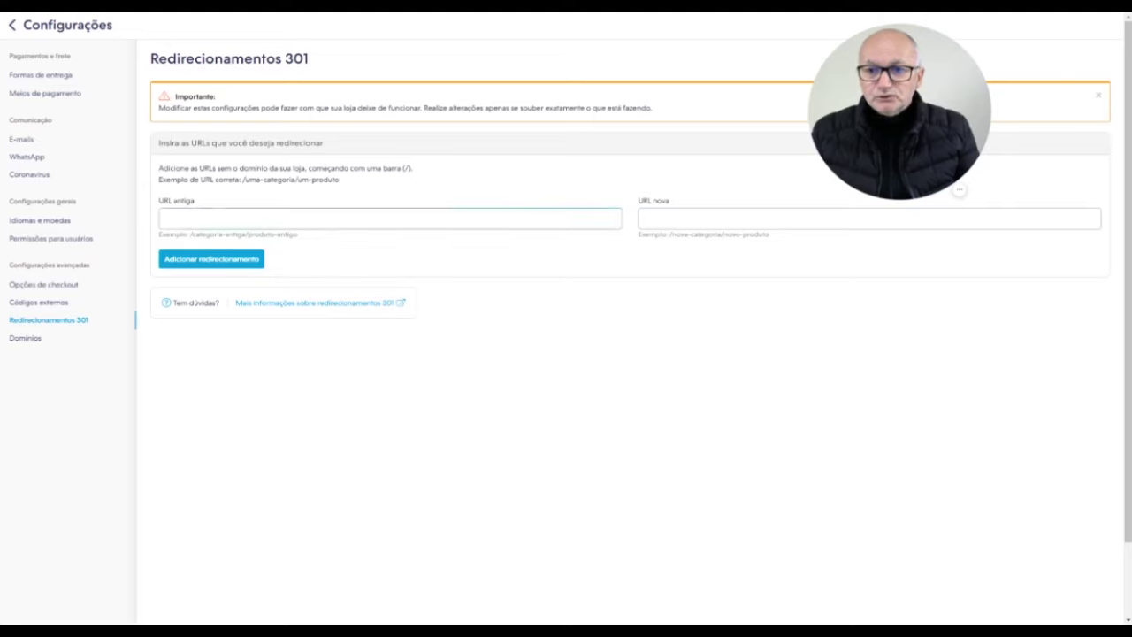
# Step: Point out the old and new URL fields of the 301 redirects, and open the store's domain settings
pyautogui.click(254, 192)
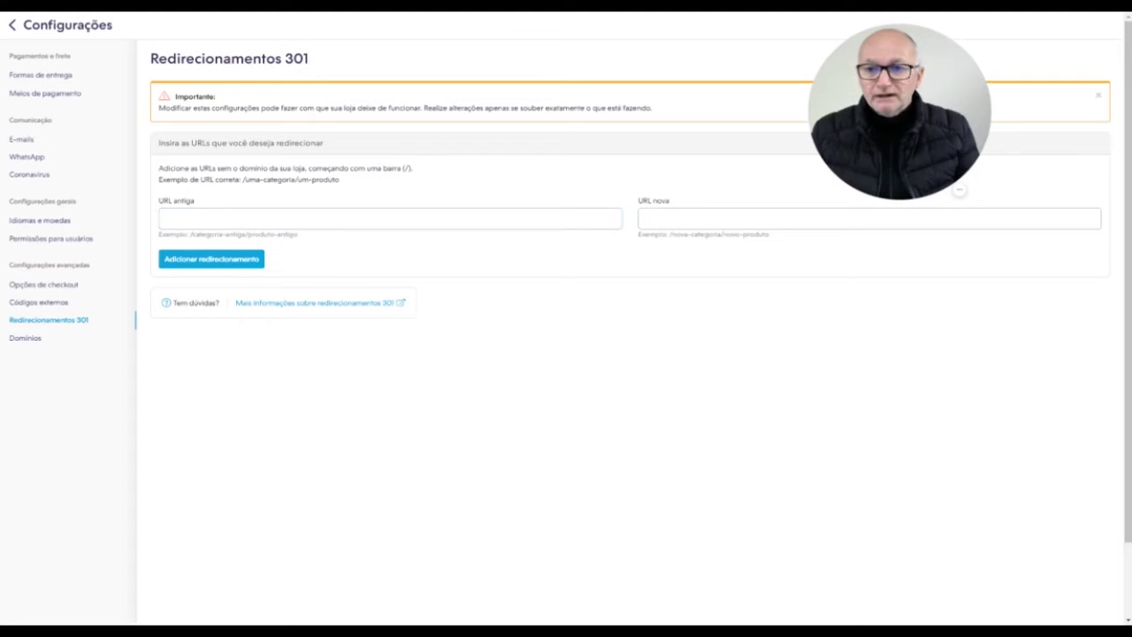
pyautogui.click(330, 216)
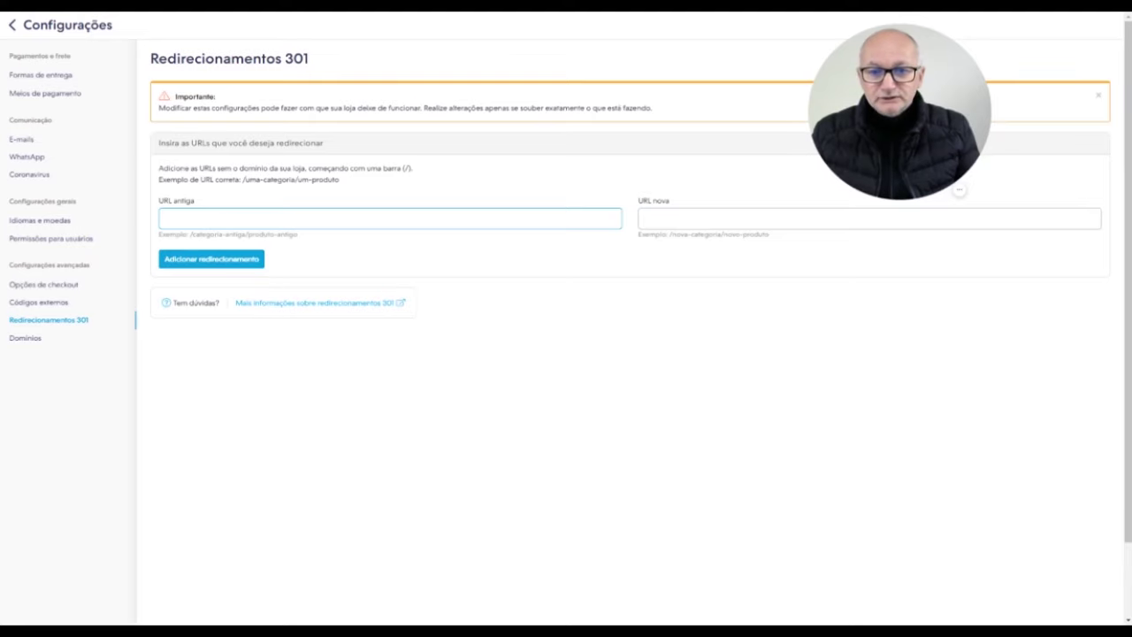
pyautogui.click(640, 219)
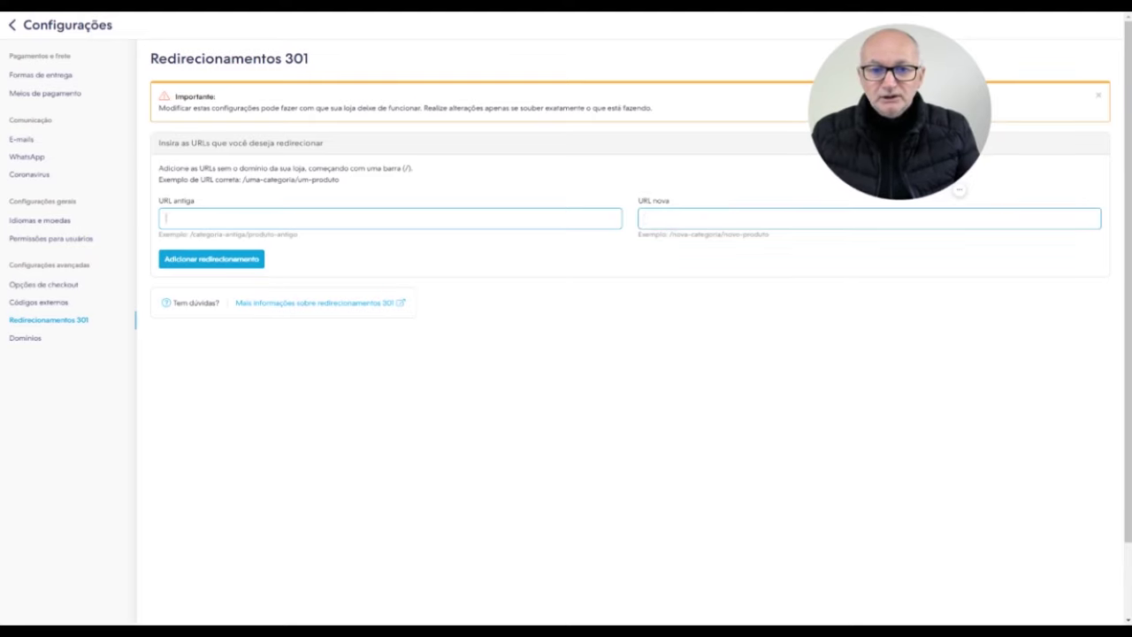
pyautogui.click(34, 339)
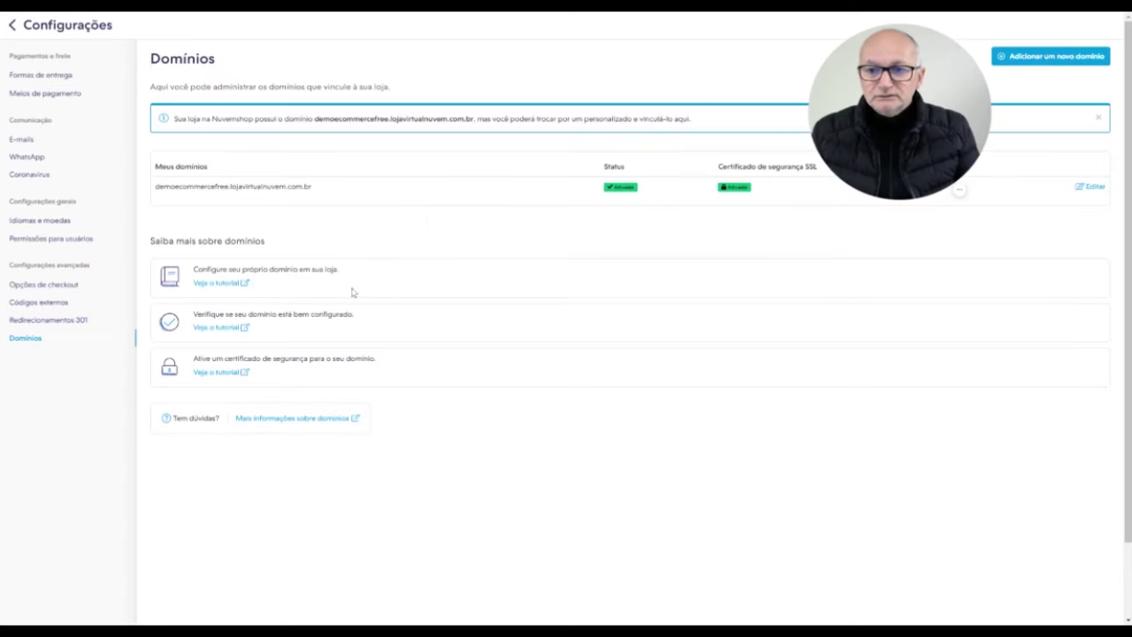
pyautogui.moveTo(891, 124); pyautogui.dragTo(900, 295)
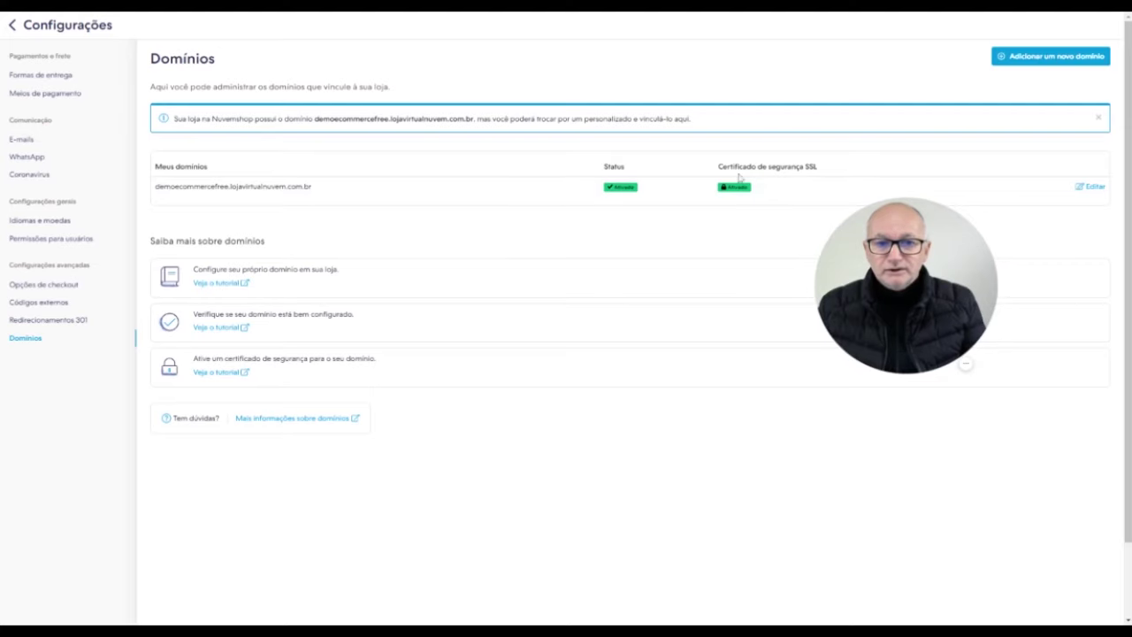
pyautogui.moveTo(912, 296); pyautogui.dragTo(858, 308)
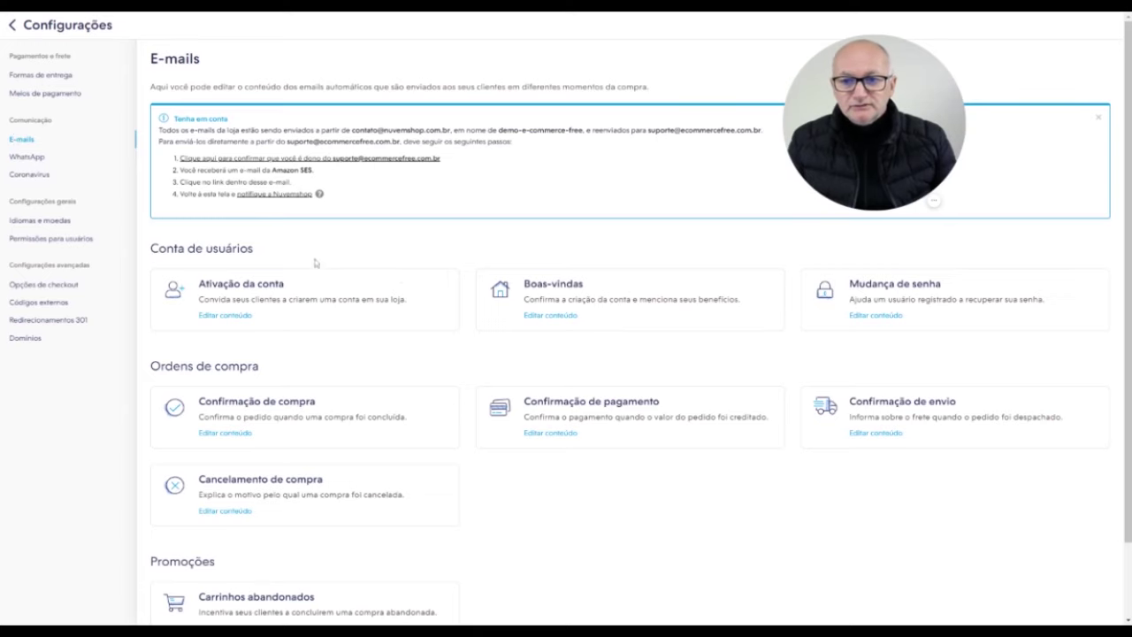
# Step: Review the automatic e-mail templates, from user accounts and purchase orders down to abandoned carts
pyautogui.scroll(-1, 374, 468)
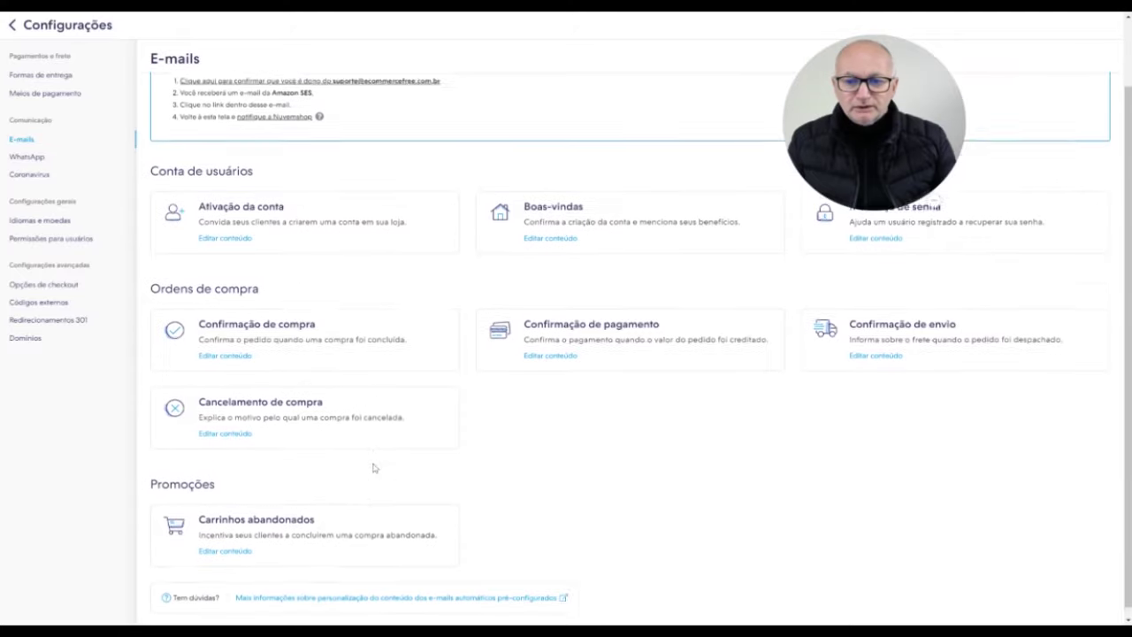
pyautogui.scroll(1, 607, 417)
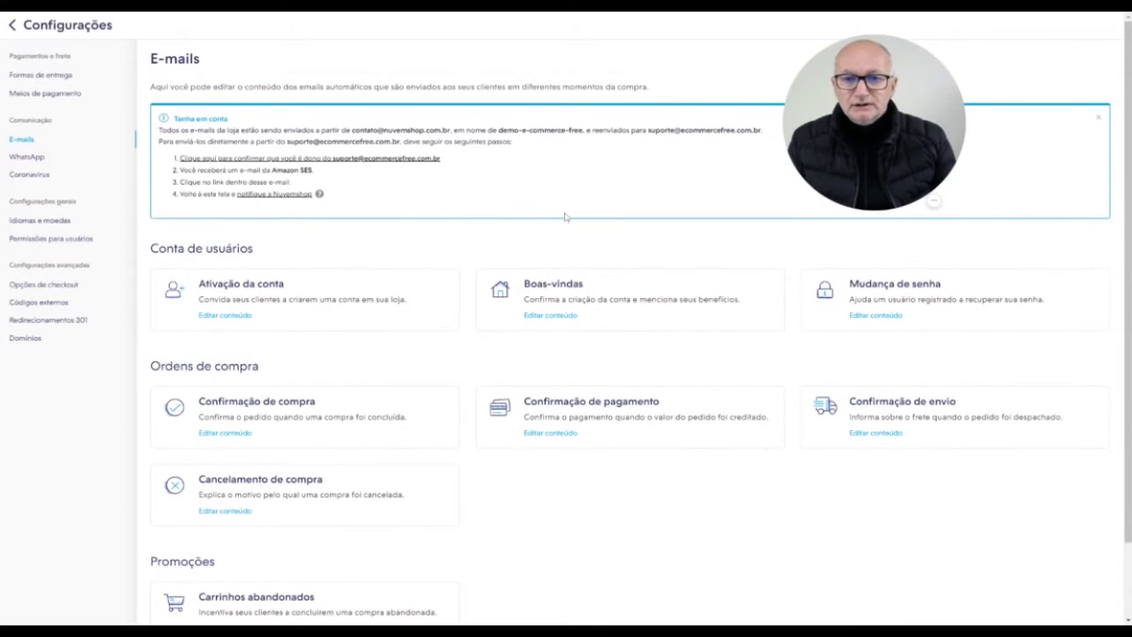
pyautogui.moveTo(859, 157)
pyautogui.moveTo(859, 157); pyautogui.dragTo(912, 157)
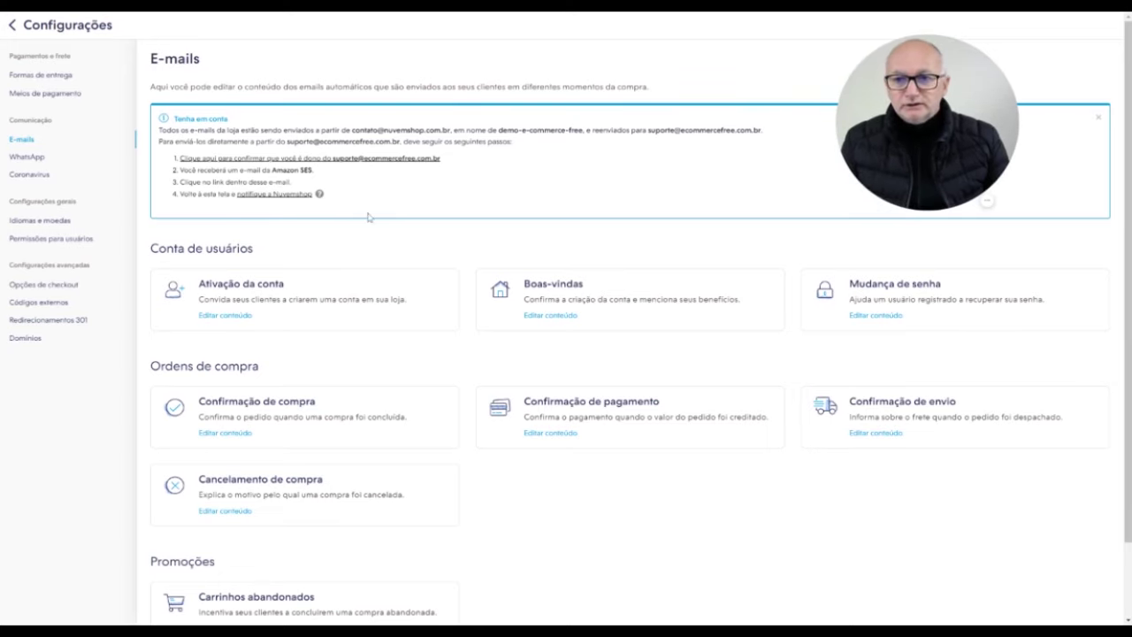
pyautogui.scroll(-2, 387, 248)
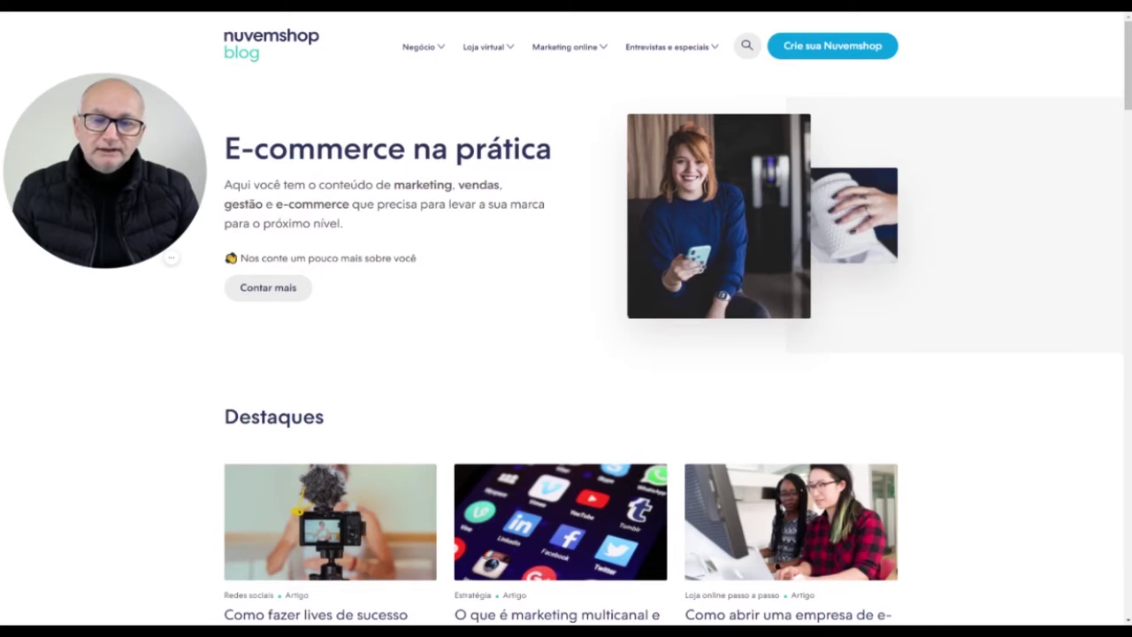
# Step: Browse the Nuvemshop blog's featured, latest and most-read articles, success stories, free courses, podcasts and authors
pyautogui.scroll(-1, 566, 354)
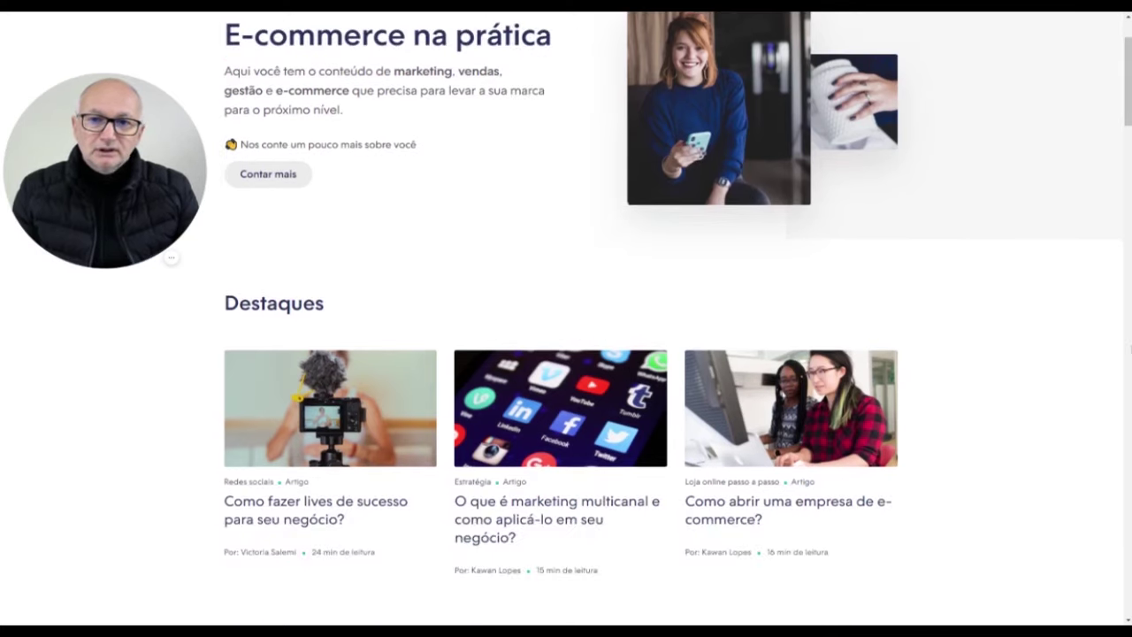
pyautogui.scroll(1, 566, 354)
pyautogui.scroll(-5, 566, 354)
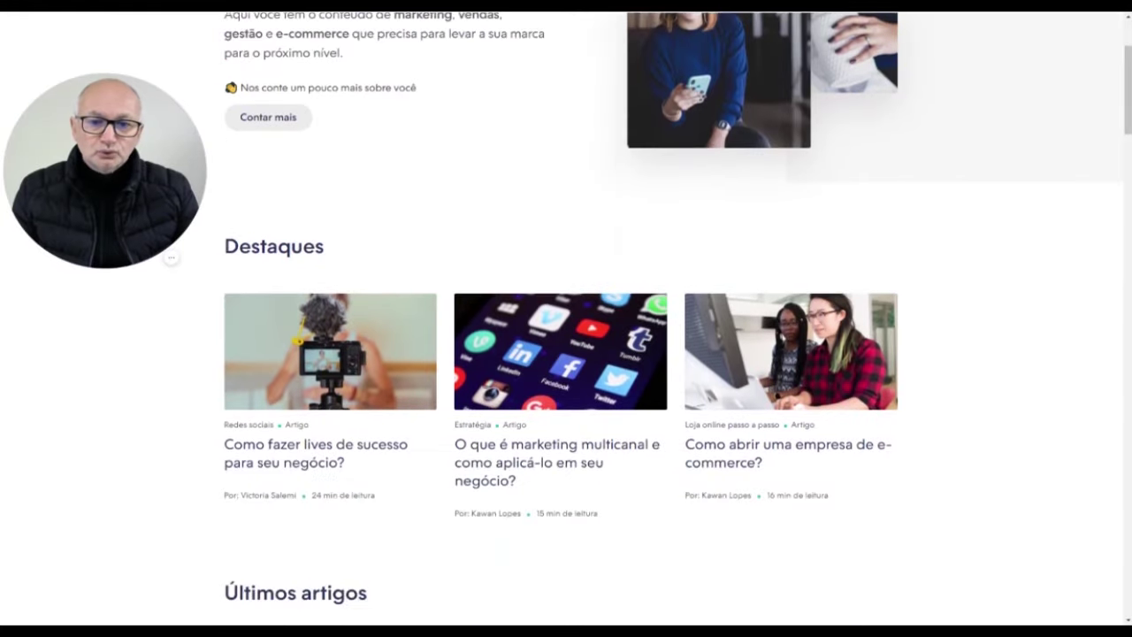
pyautogui.scroll(-7, 566, 354)
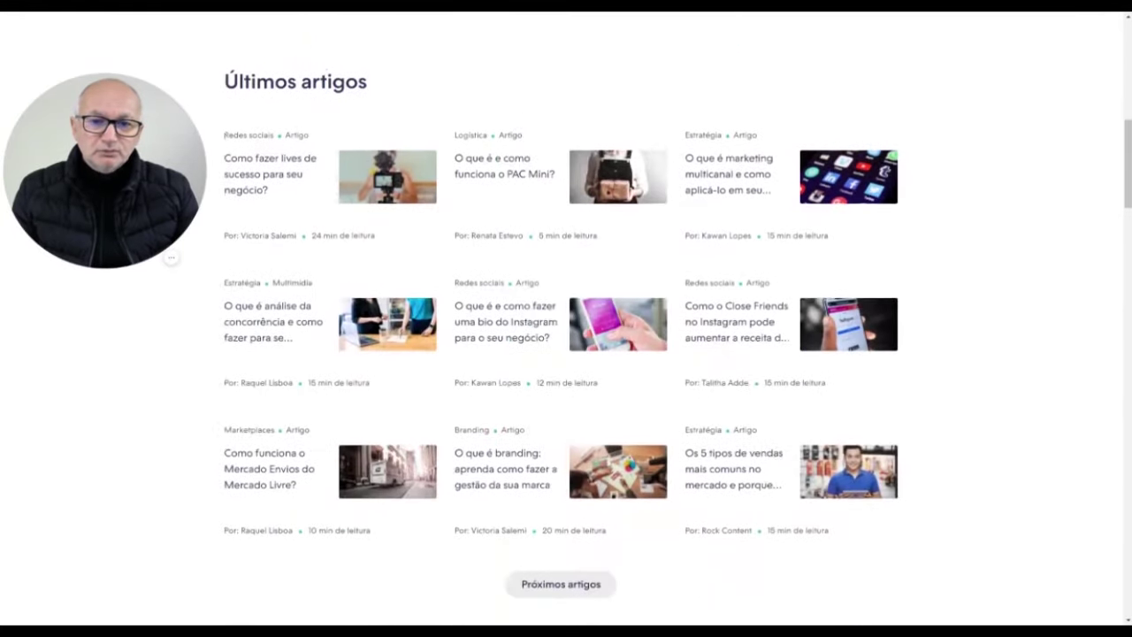
pyautogui.scroll(-5, 566, 353)
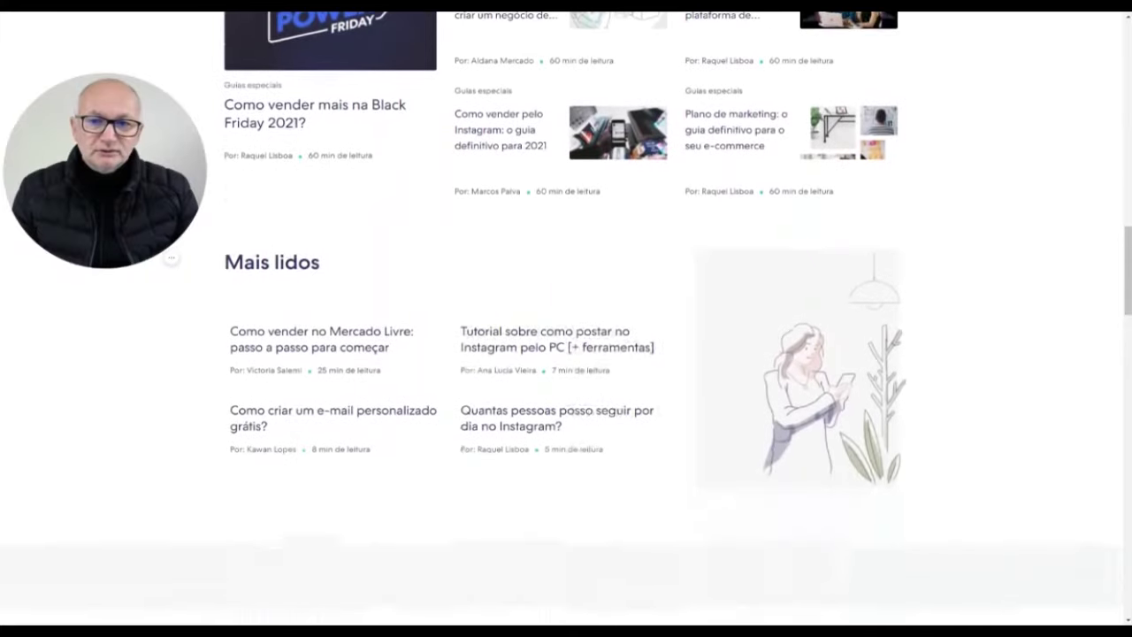
pyautogui.scroll(-6, 566, 354)
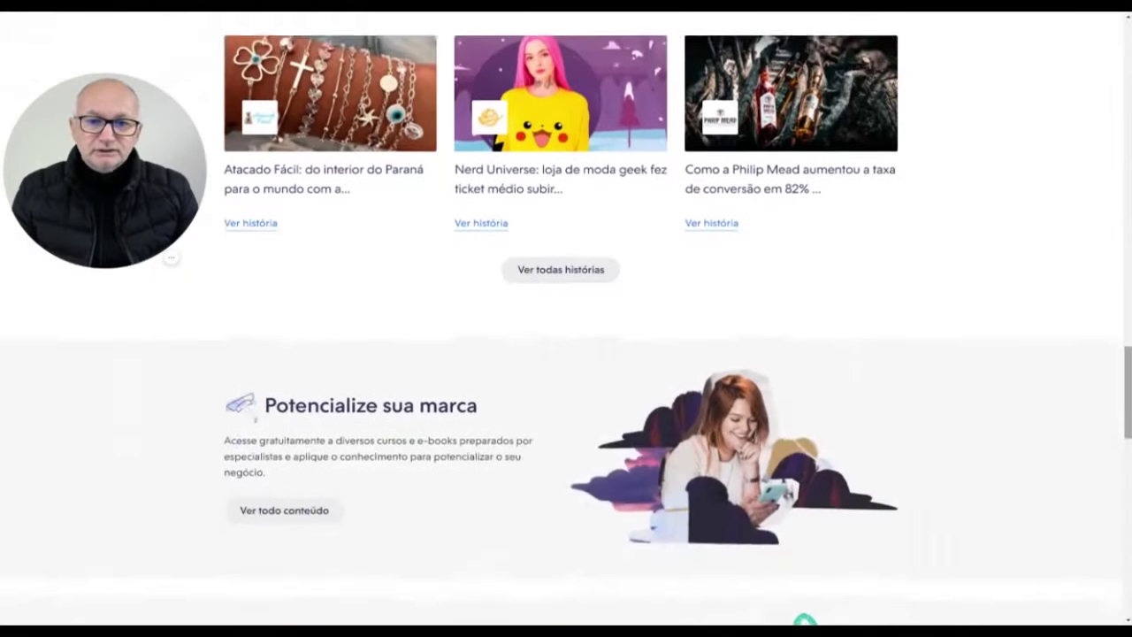
pyautogui.scroll(-2, 566, 354)
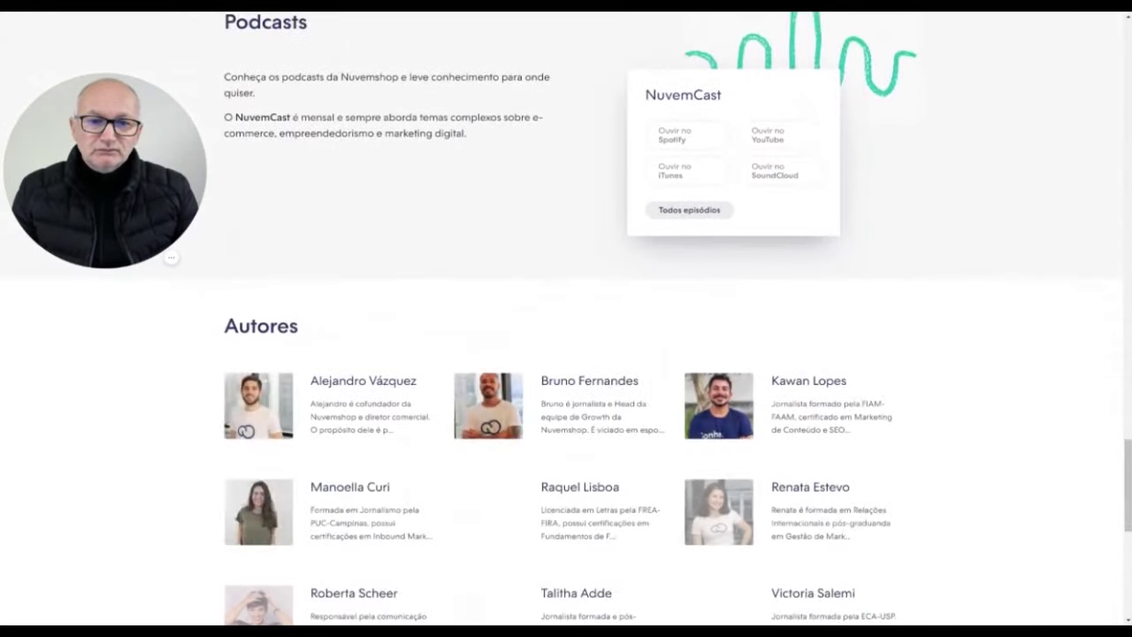
pyautogui.scroll(2, 566, 354)
pyautogui.scroll(4, 566, 354)
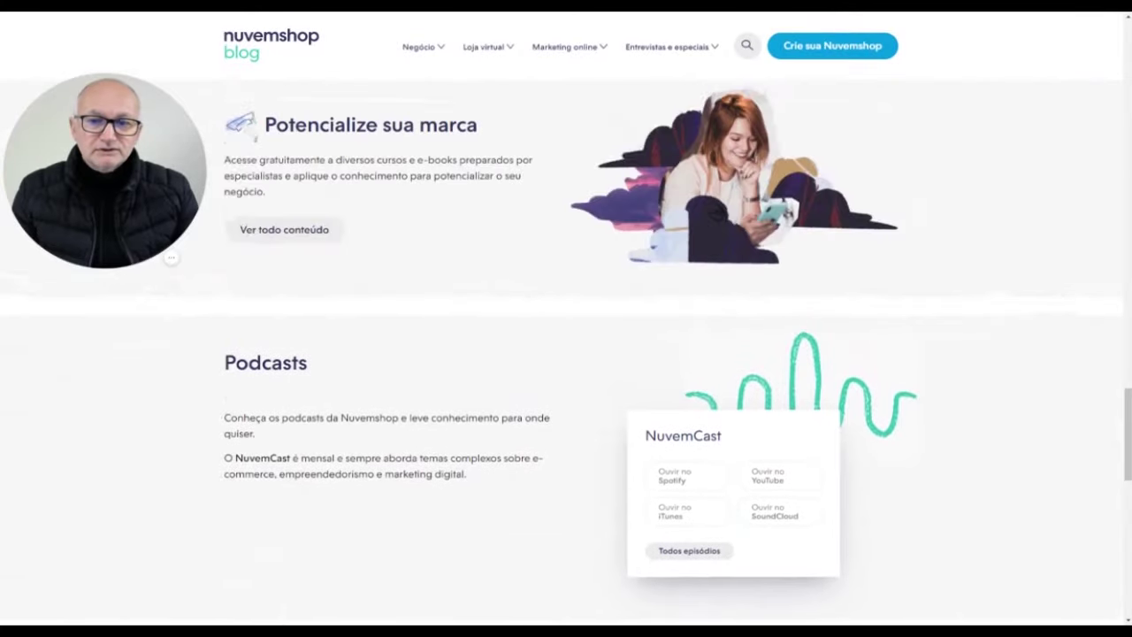
pyautogui.scroll(-1, 566, 354)
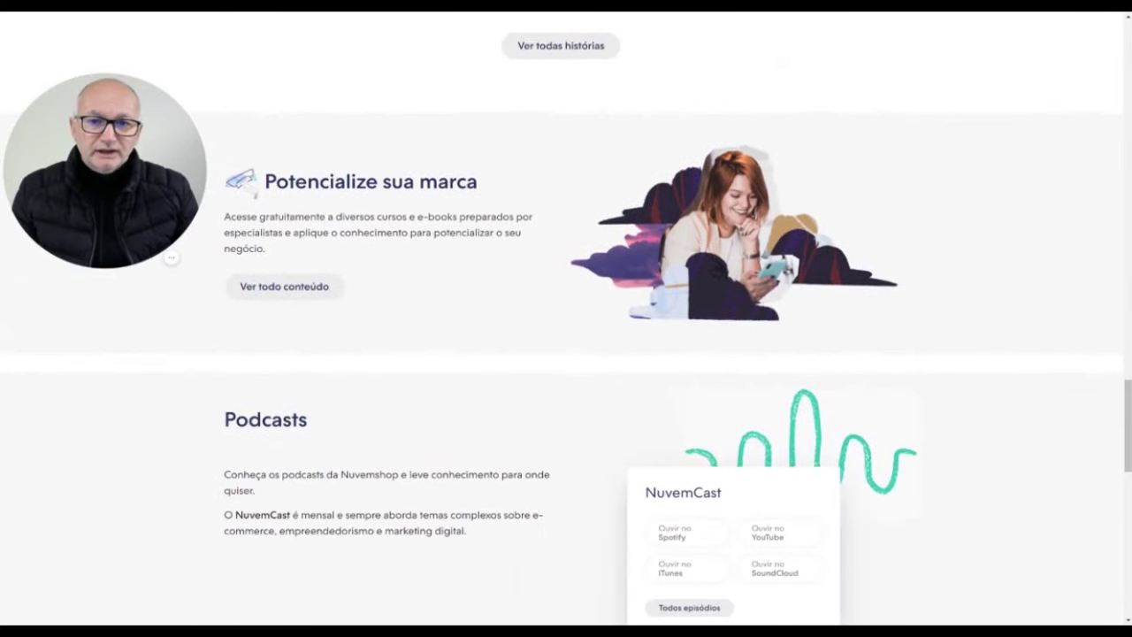
pyautogui.scroll(-5, 566, 354)
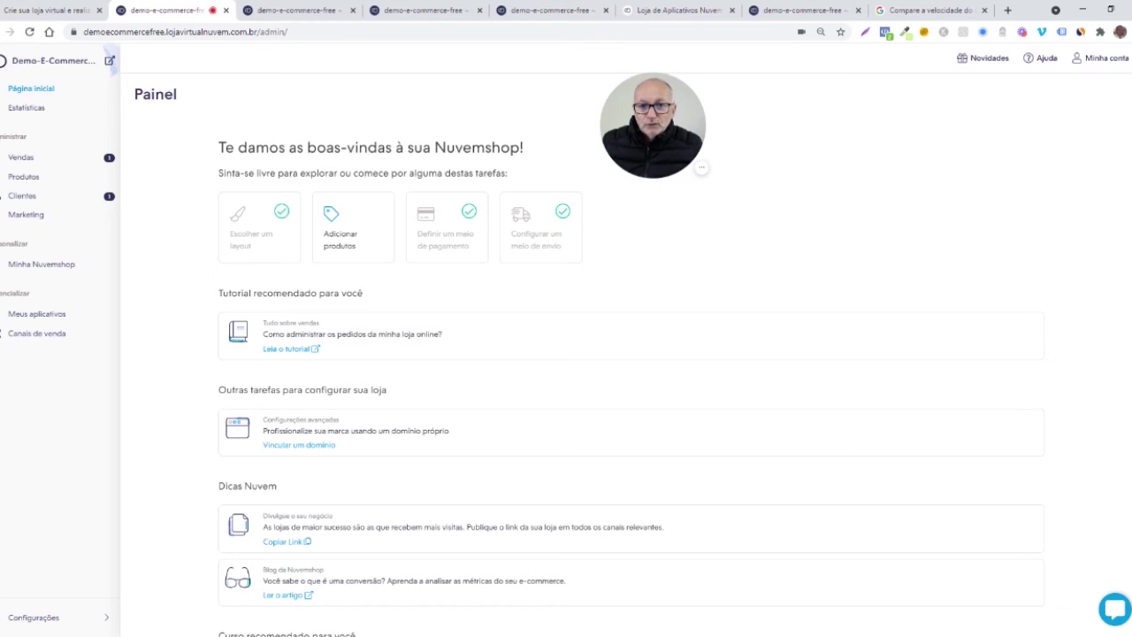
# Step: Open the logo upload form in the store's layout settings and enable using another image when sharing the store link
pyautogui.click(52, 267)
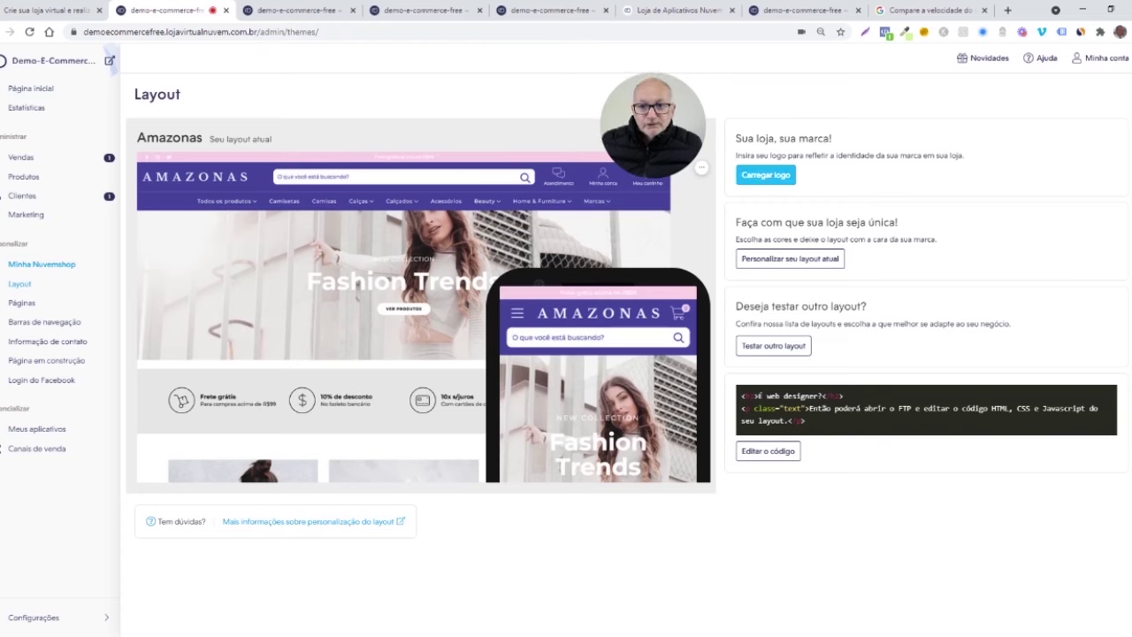
pyautogui.click(766, 174)
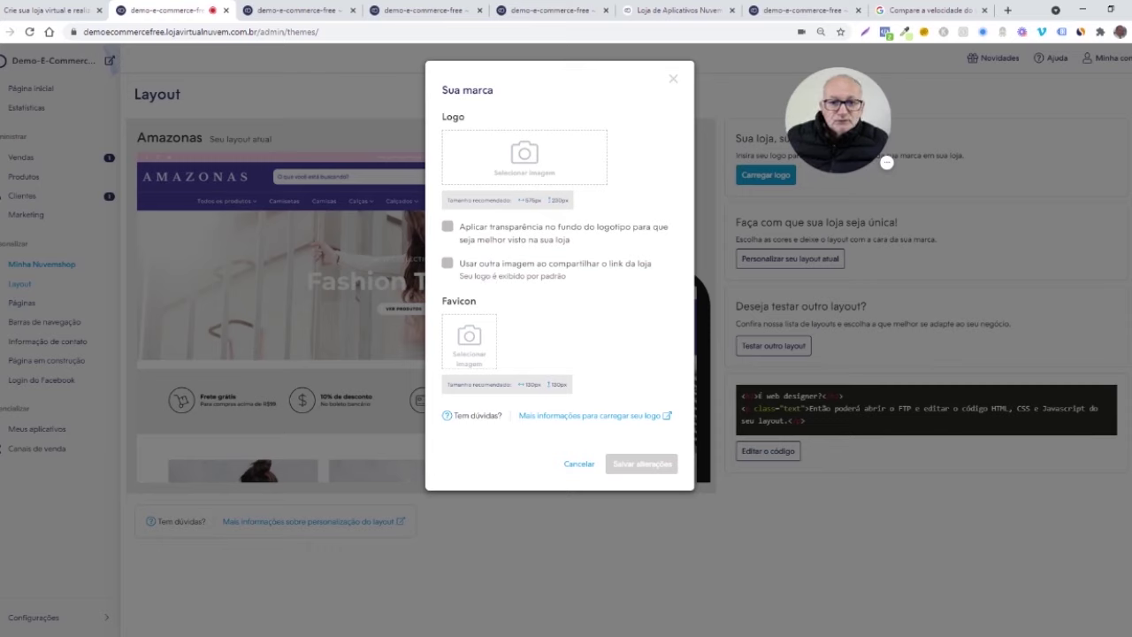
pyautogui.click(449, 265)
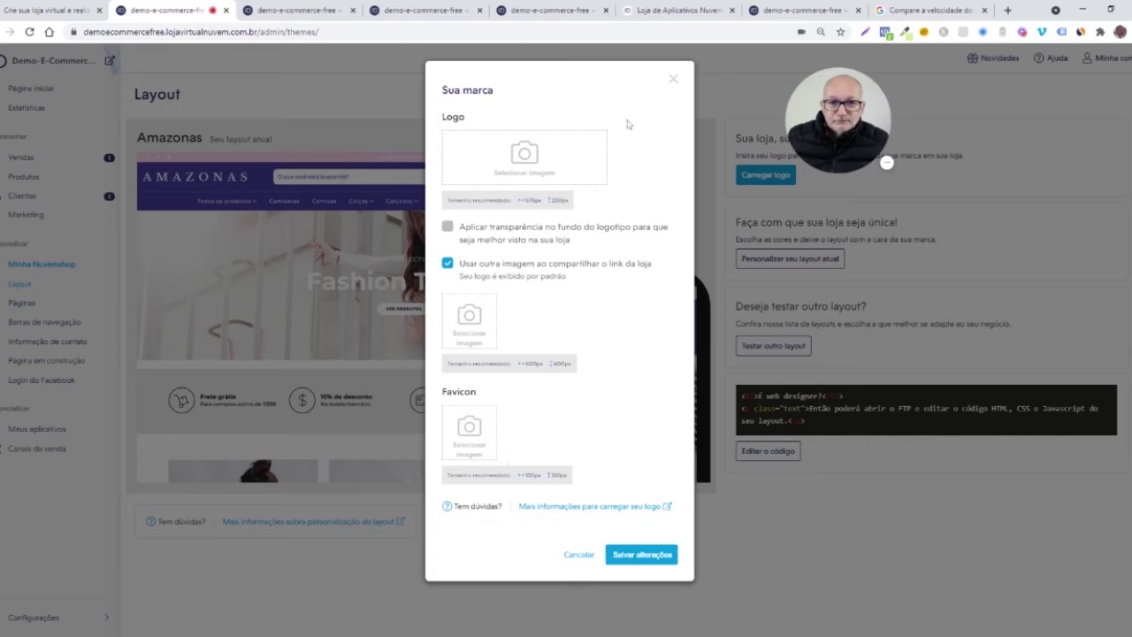
# Step: Show the Nuvemshop homepage and return to the demo store's admin
pyautogui.click(44, 9)
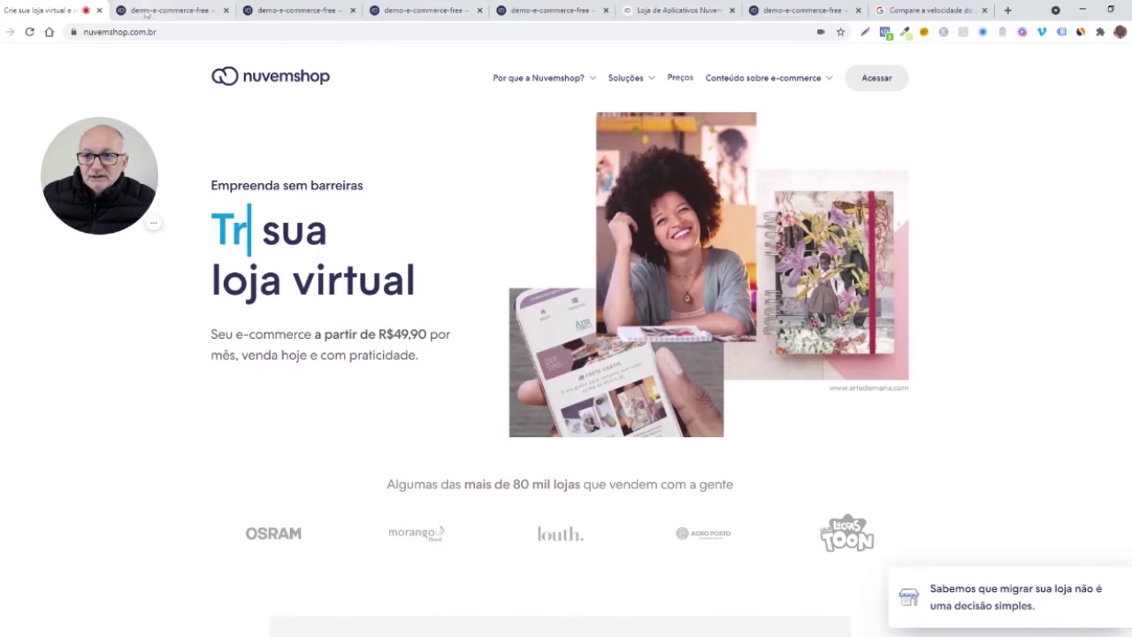
pyautogui.click(181, 11)
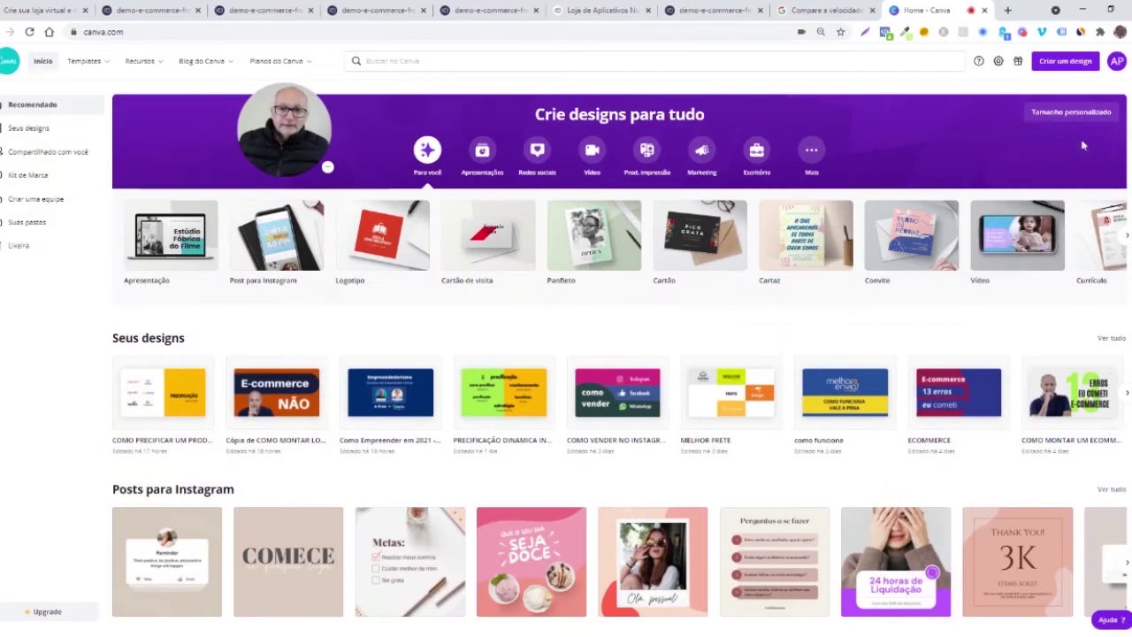
# Step: Switch to Canva and search the new-design formats for "Inta" and a favicon format
pyautogui.moveTo(307, 123)
pyautogui.mouseDown()
pyautogui.moveTo(575, 80)
pyautogui.moveTo(338, 92)
pyautogui.moveTo(287, 128)
pyautogui.mouseUp()
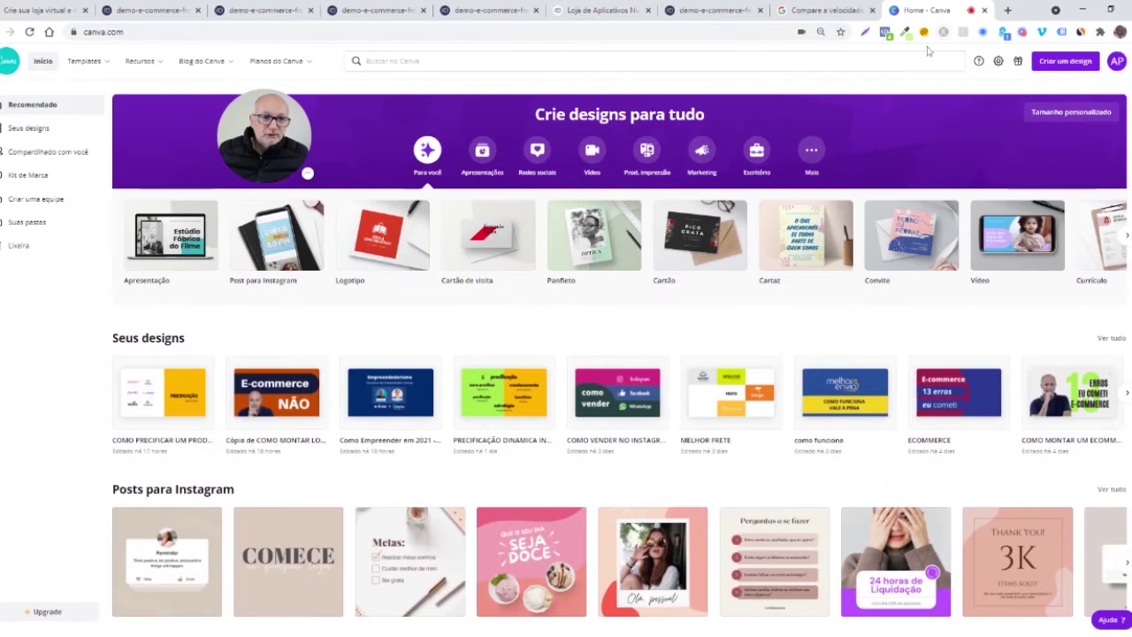
pyautogui.click(1065, 61)
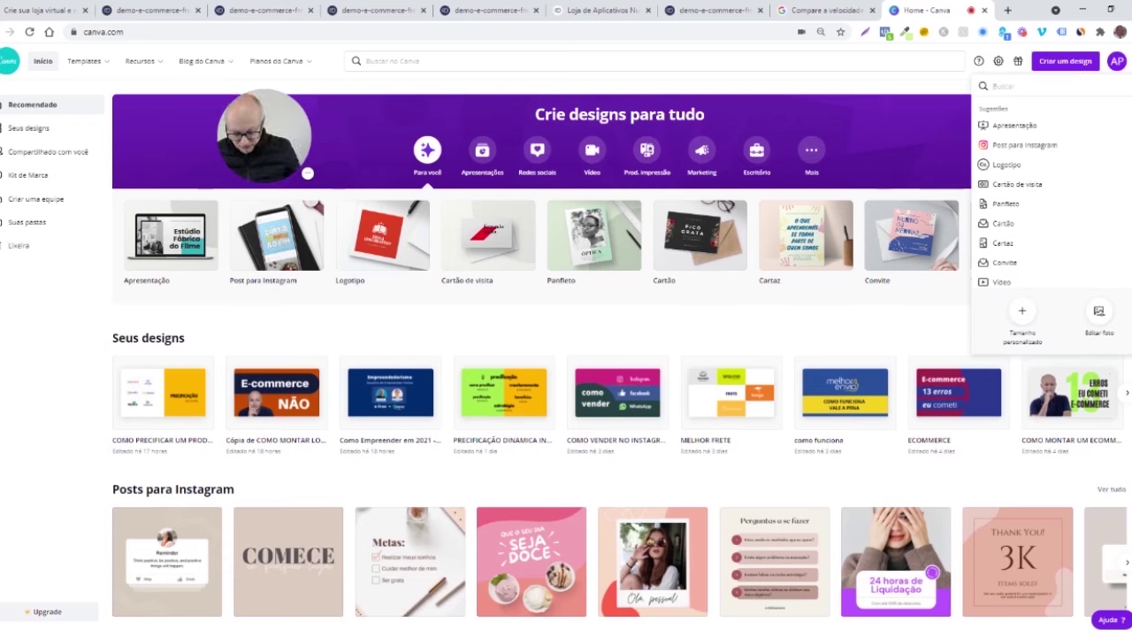
pyautogui.write('Inta')
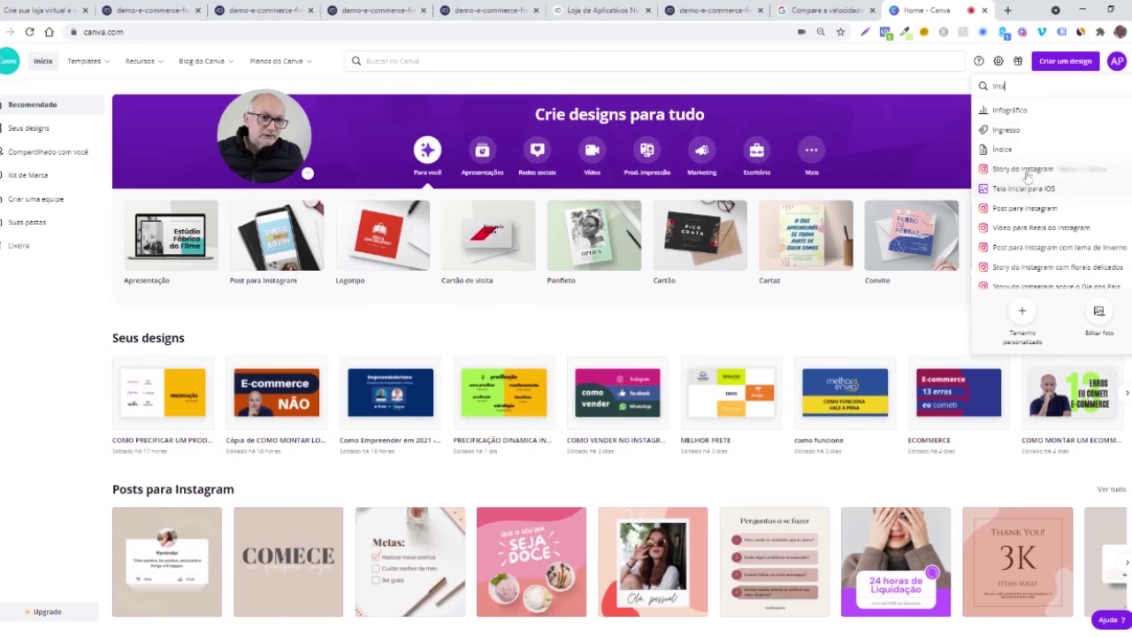
pyautogui.press('BackSpace')
pyautogui.press('BackSpace')
pyautogui.press('BackSpace')
pyautogui.press('BackSpace')
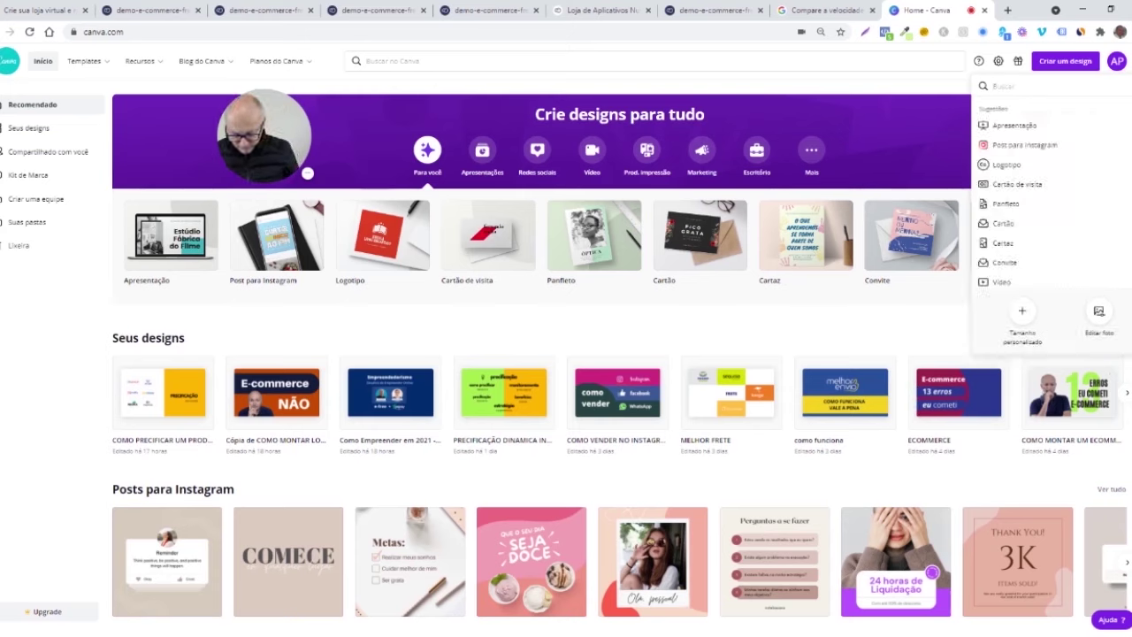
pyautogui.write('famil')
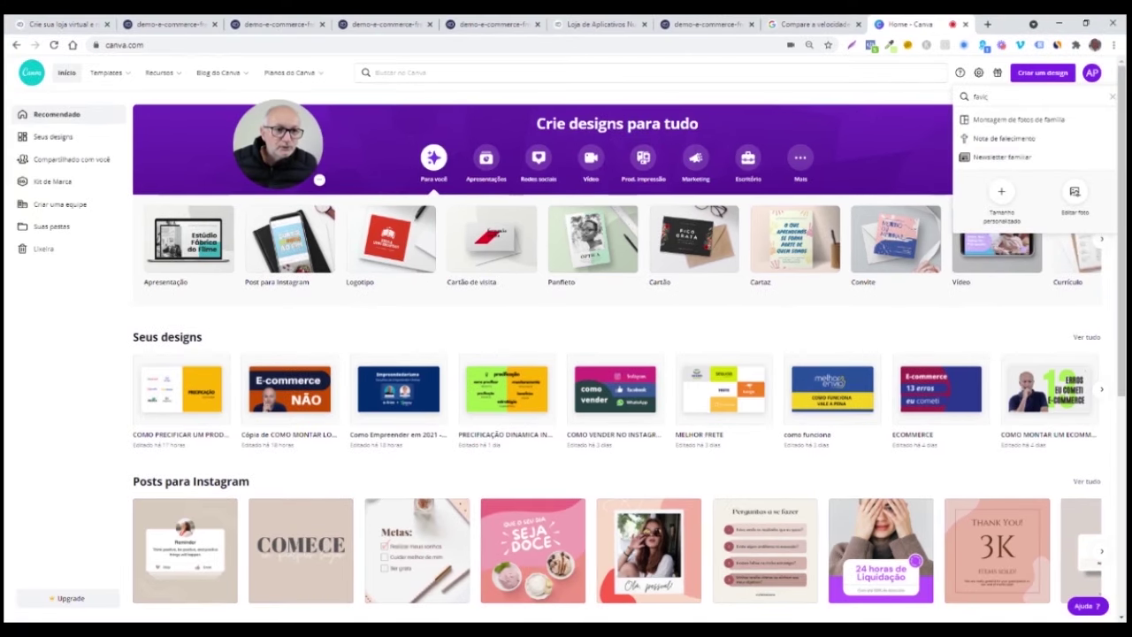
# Step: Create a new custom-size design of 130 × 130 px
pyautogui.click(1002, 195)
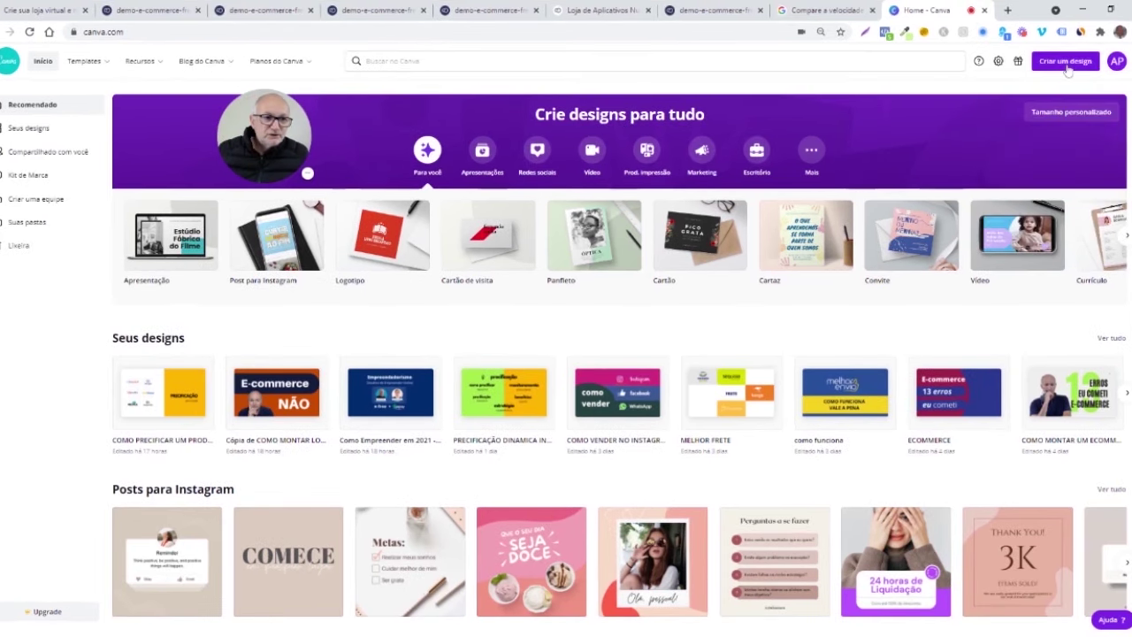
pyautogui.write('130')
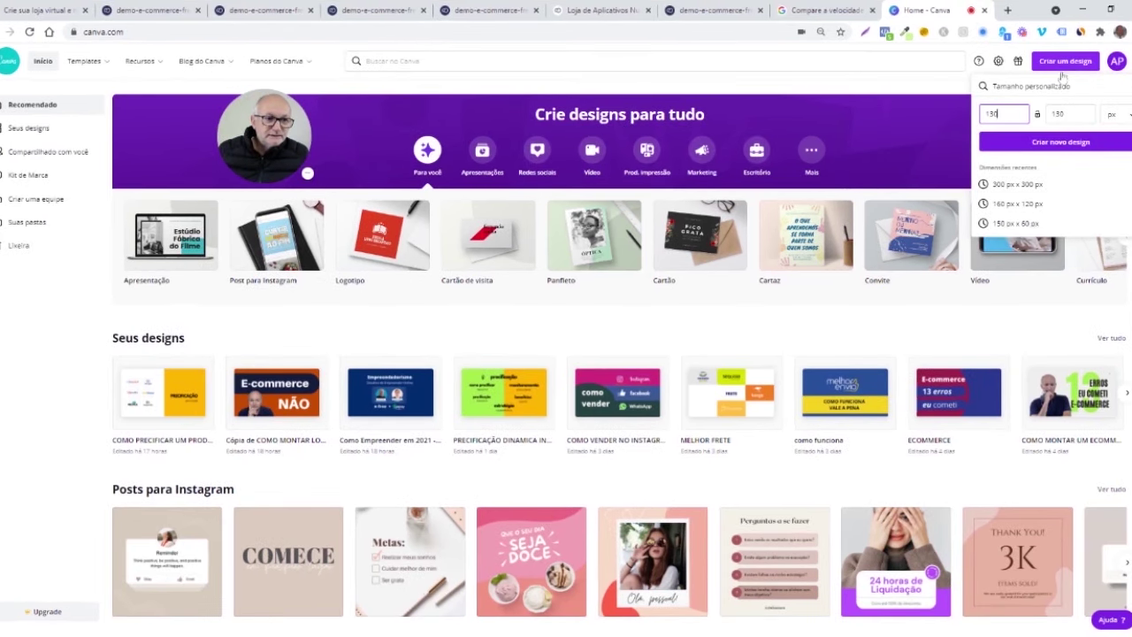
pyautogui.click(1061, 142)
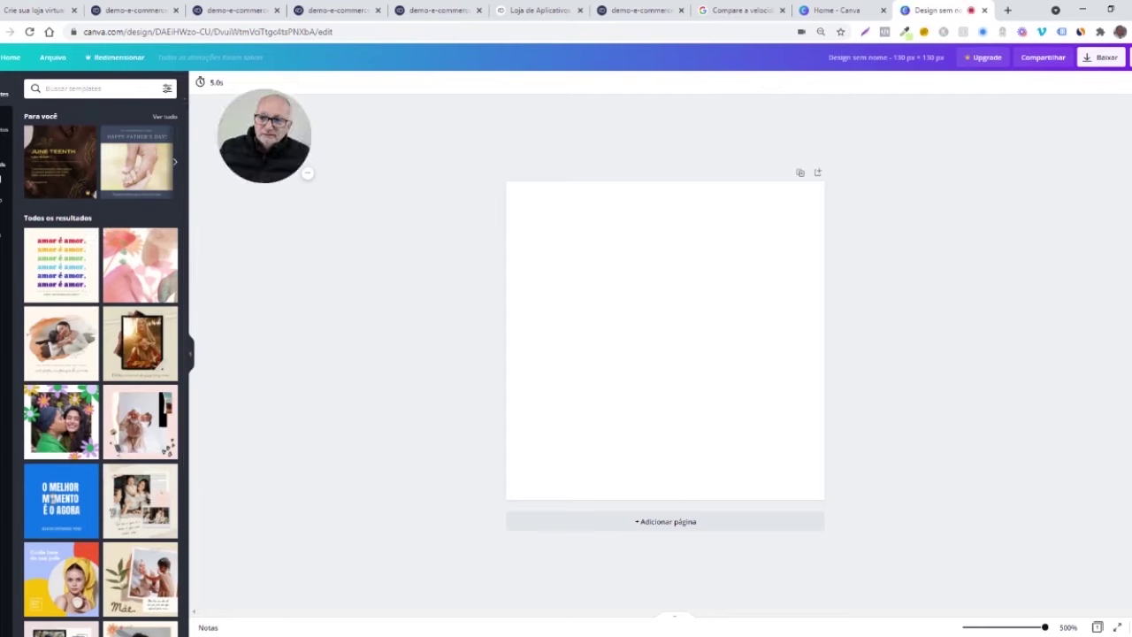
# Step: Open the elements library and browse its shapes, graphics, photos, videos, audio and charts
pyautogui.click(3, 168)
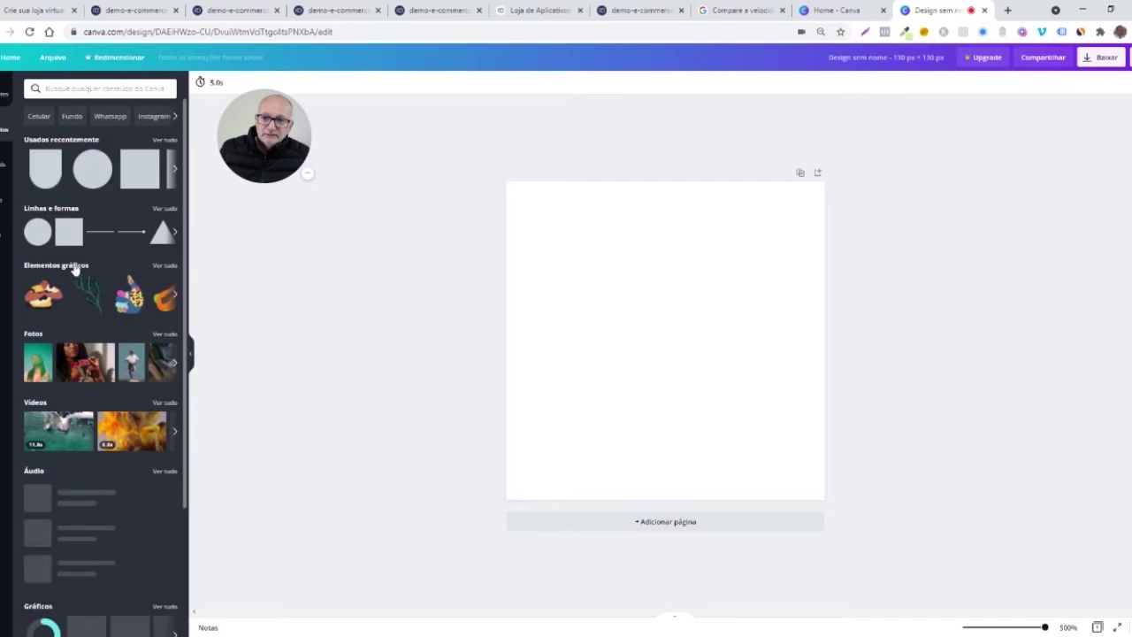
pyautogui.scroll(-1, 102, 371)
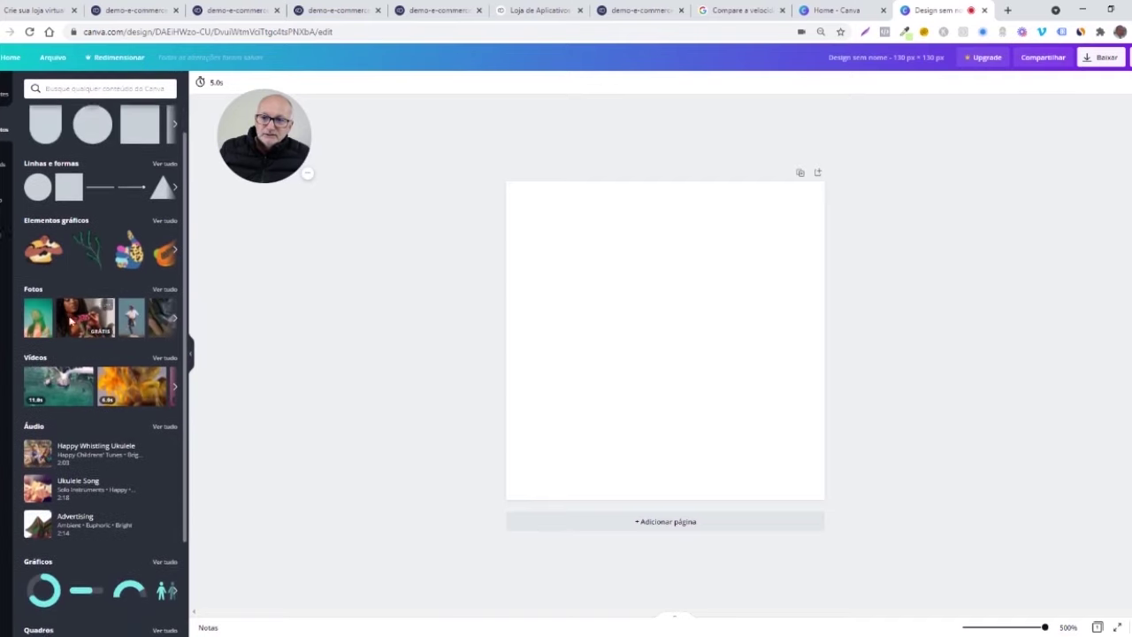
pyautogui.scroll(1, 102, 371)
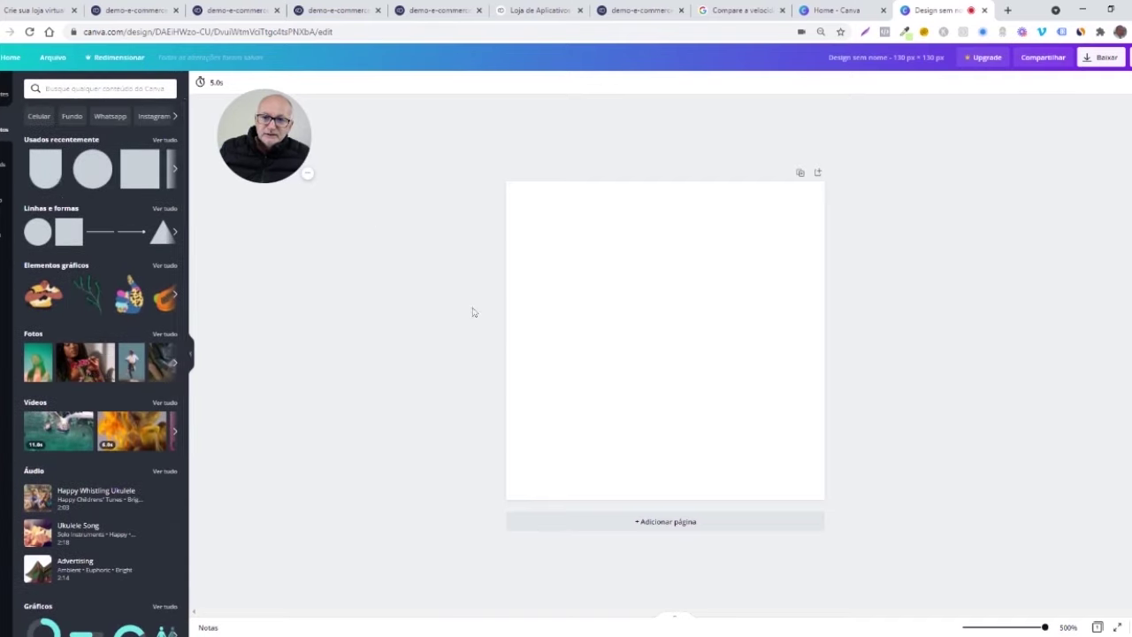
# Step: Browse the graphics category of the elements library and the text styles for the blank design
pyautogui.scroll(-1, 116, 301)
pyautogui.click(61, 205)
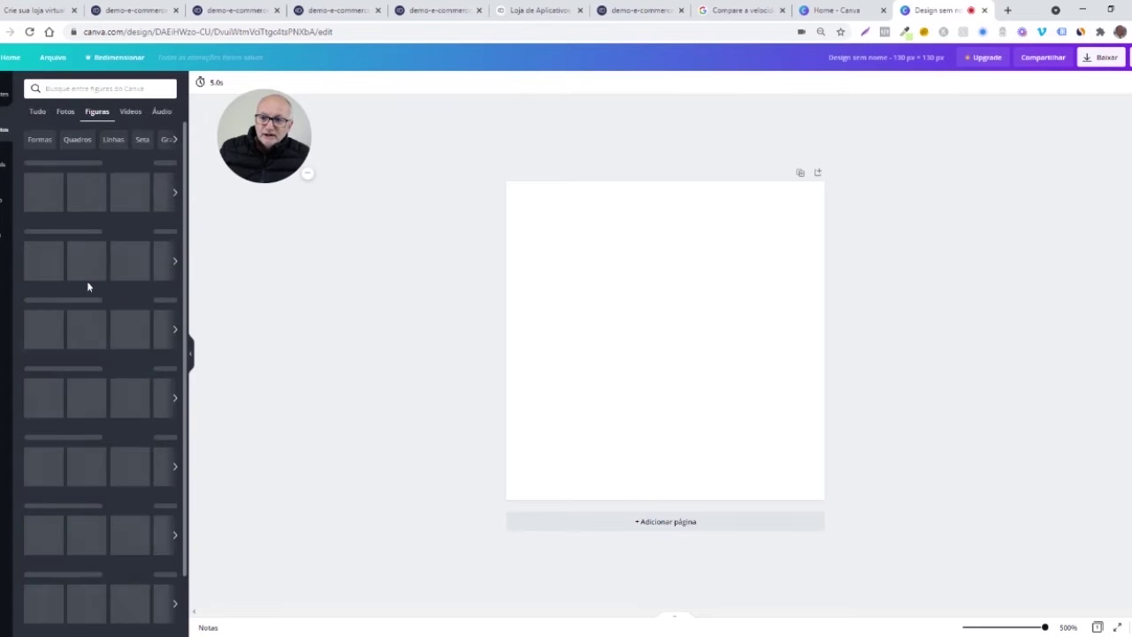
pyautogui.scroll(-2, 93, 326)
pyautogui.scroll(-3, 94, 326)
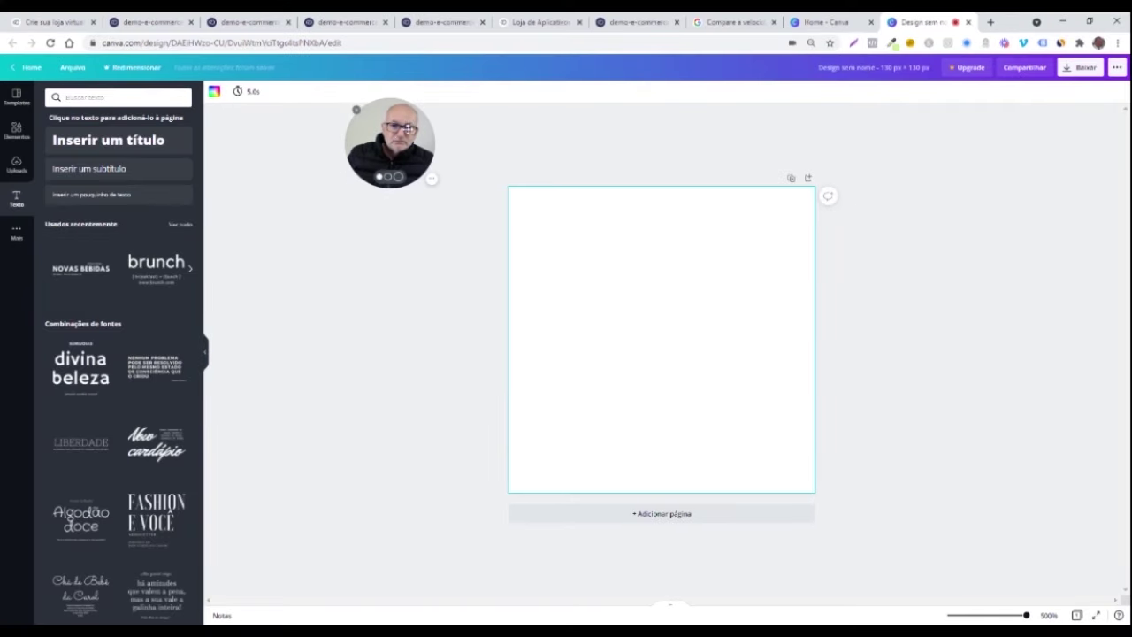
pyautogui.moveTo(401, 138); pyautogui.dragTo(360, 157)
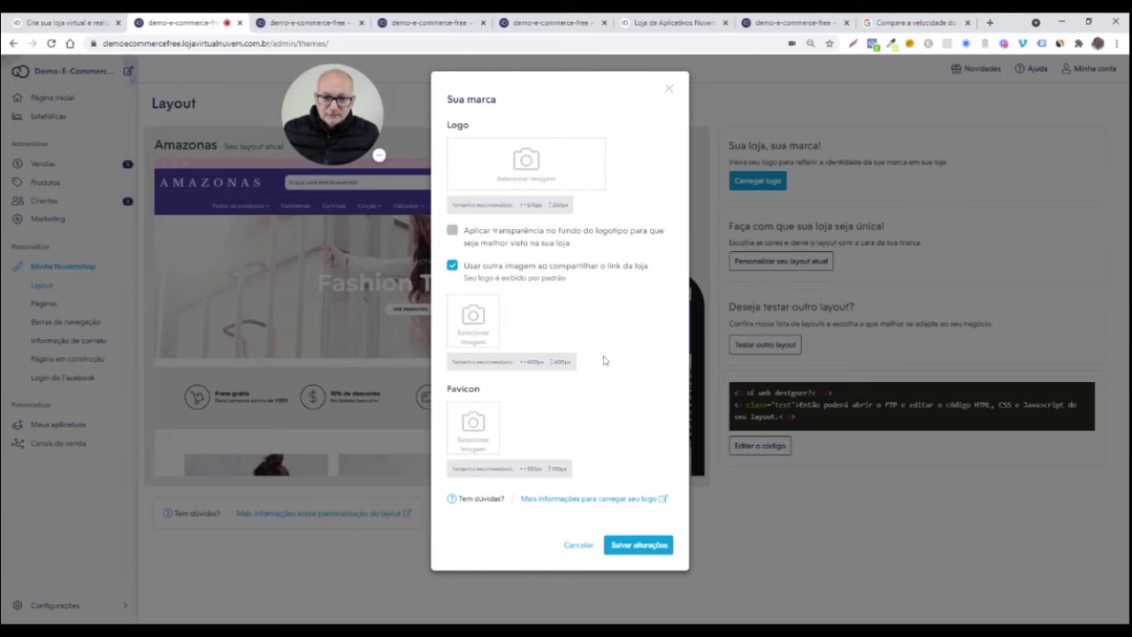
# Step: Close the store's brand dialog, open the current layout's customization and go through its draft-store introduction
pyautogui.click(708, 354)
pyautogui.click(771, 262)
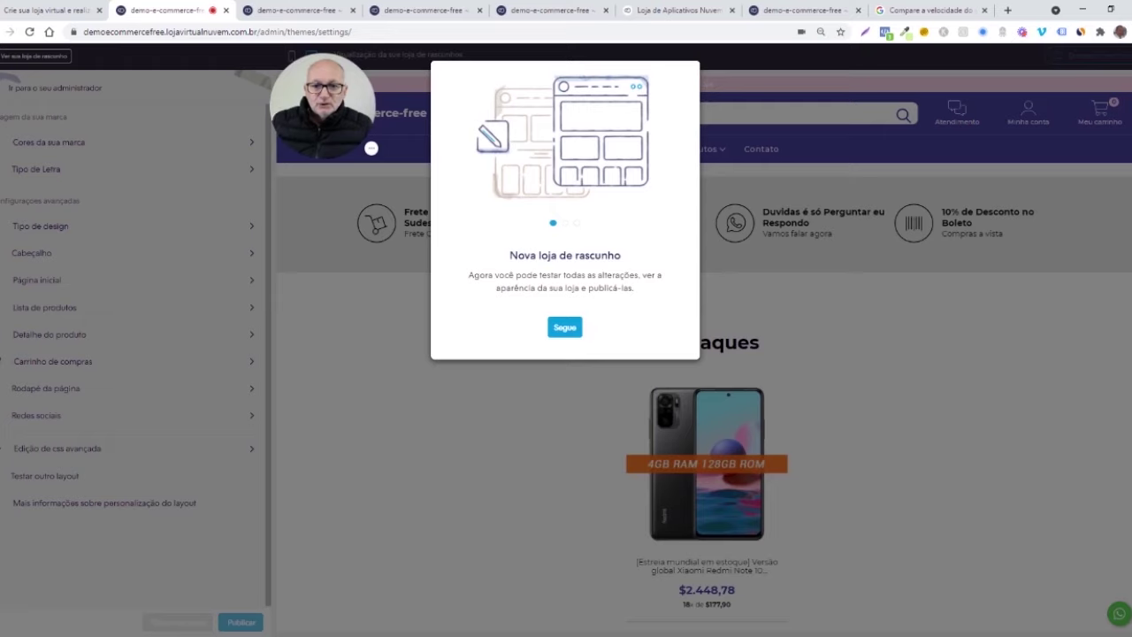
pyautogui.click(565, 329)
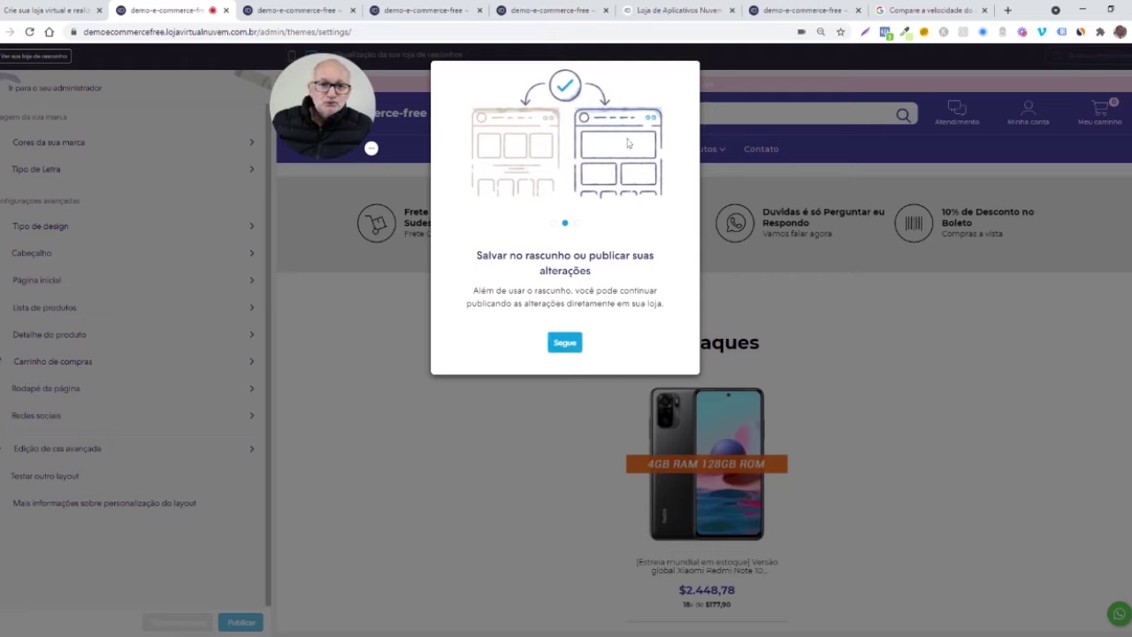
pyautogui.click(565, 343)
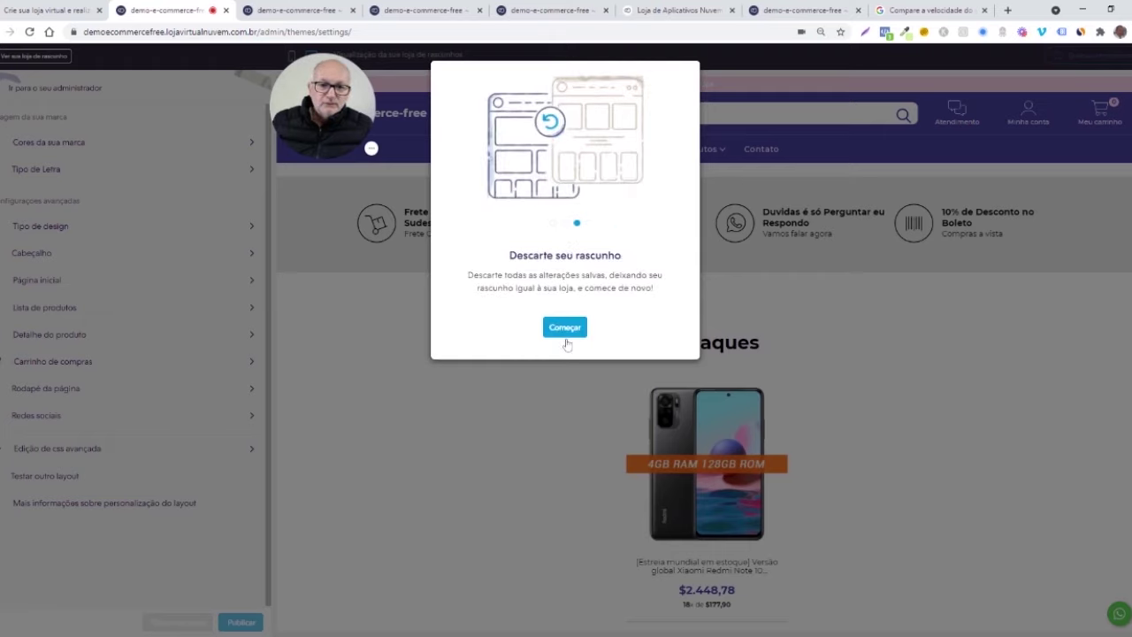
pyautogui.click(565, 320)
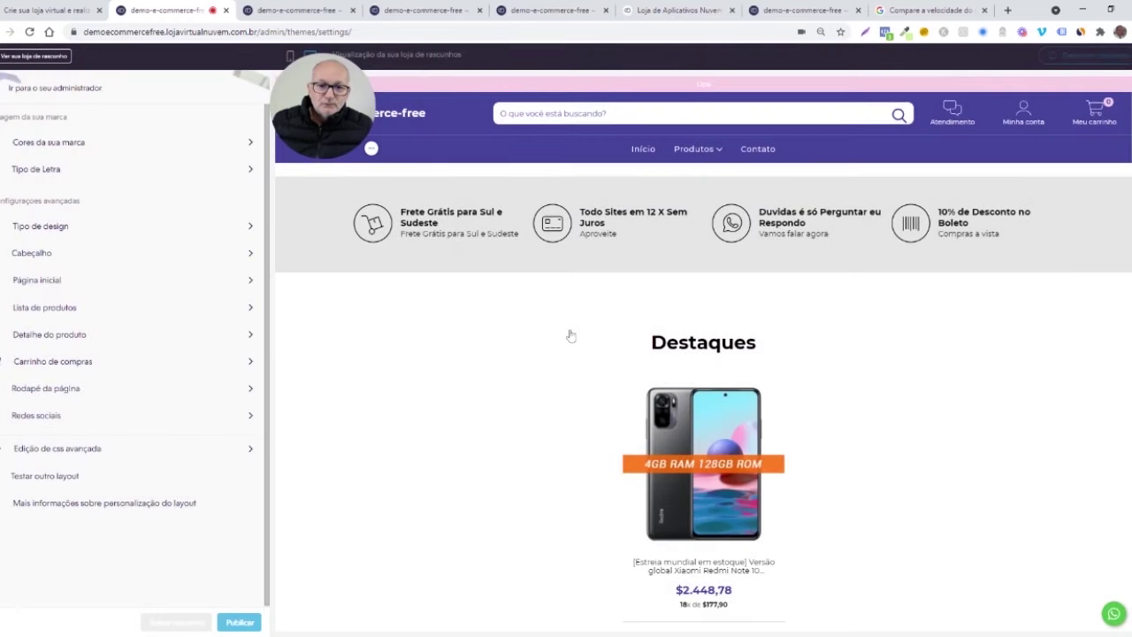
# Step: Review the layout's brand colour settings and its header settings, including the announcement bar
pyautogui.scroll(-10, 568, 328)
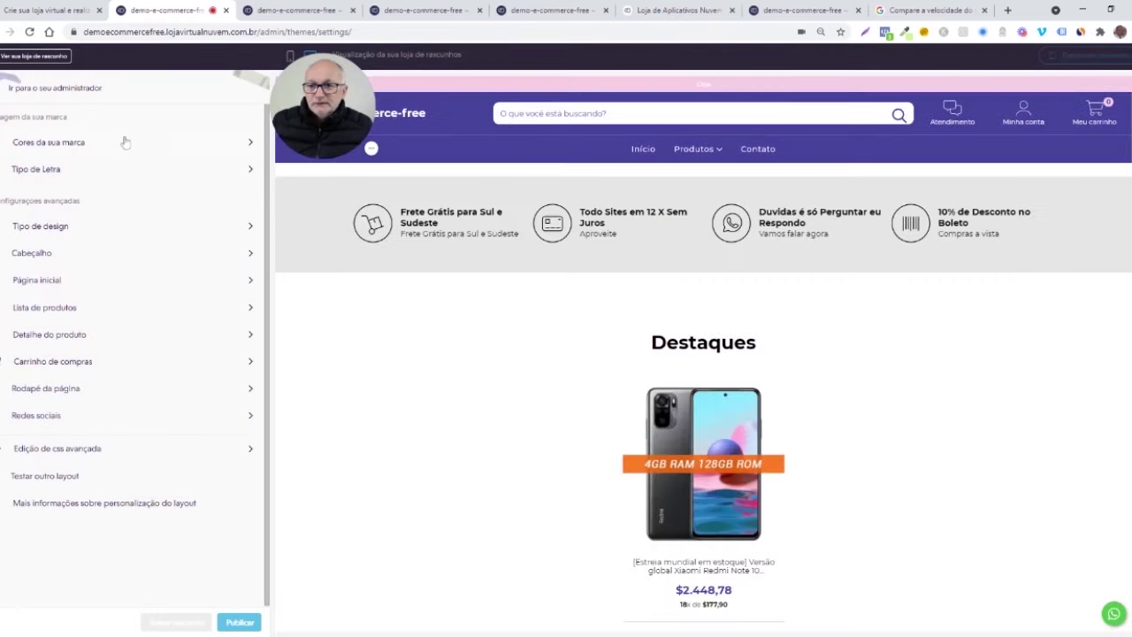
pyautogui.click(86, 145)
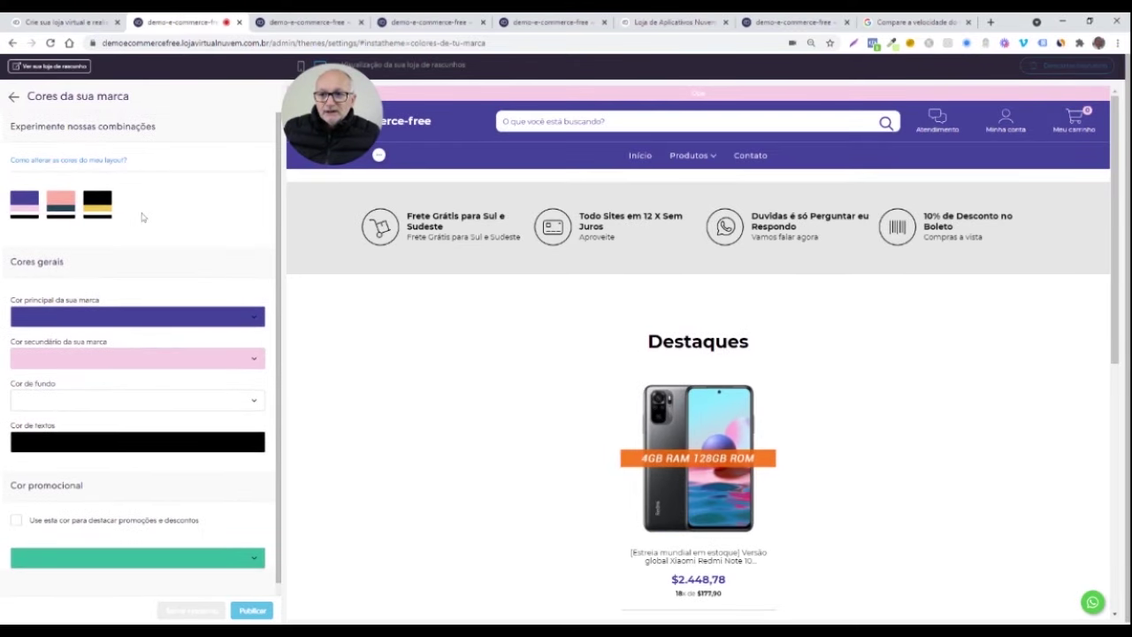
pyautogui.click(11, 97)
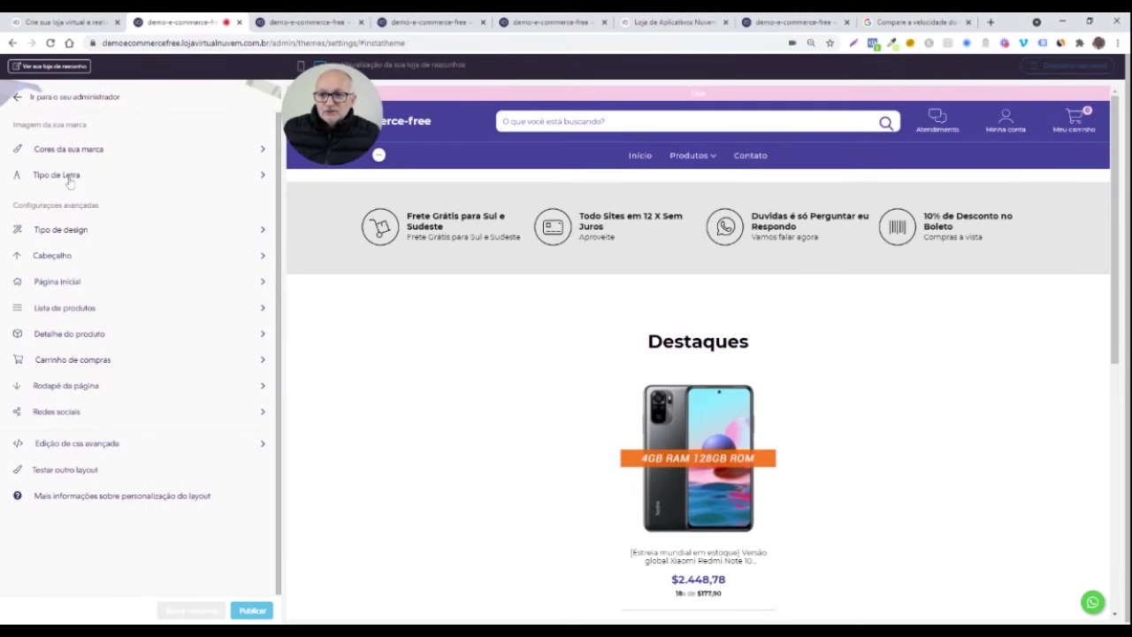
pyautogui.click(79, 257)
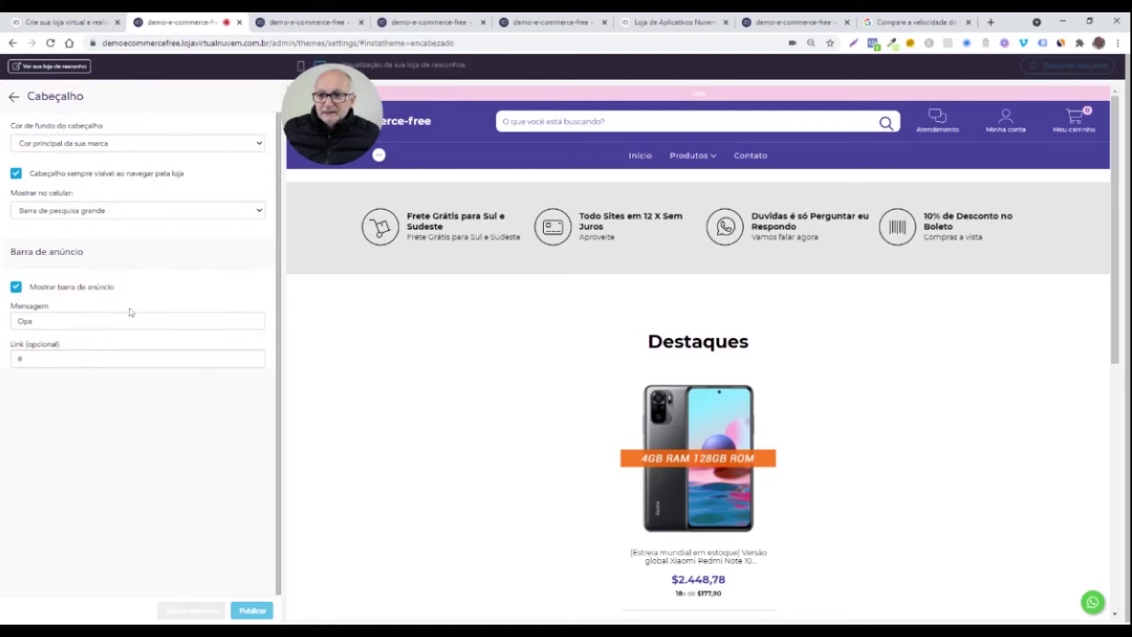
pyautogui.click(13, 99)
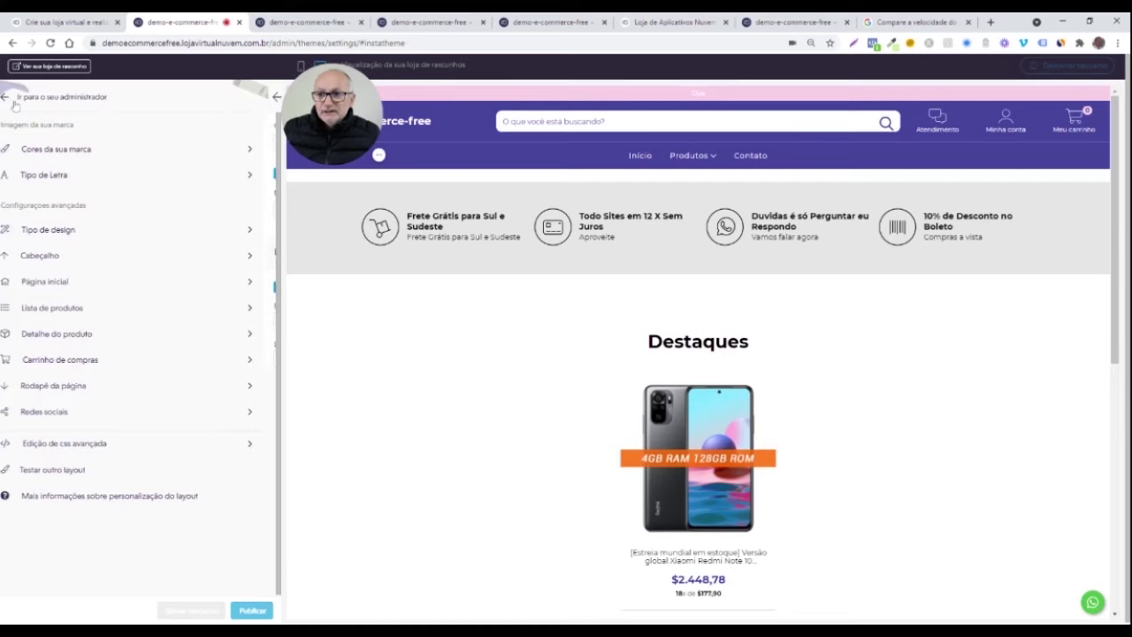
pyautogui.click(106, 311)
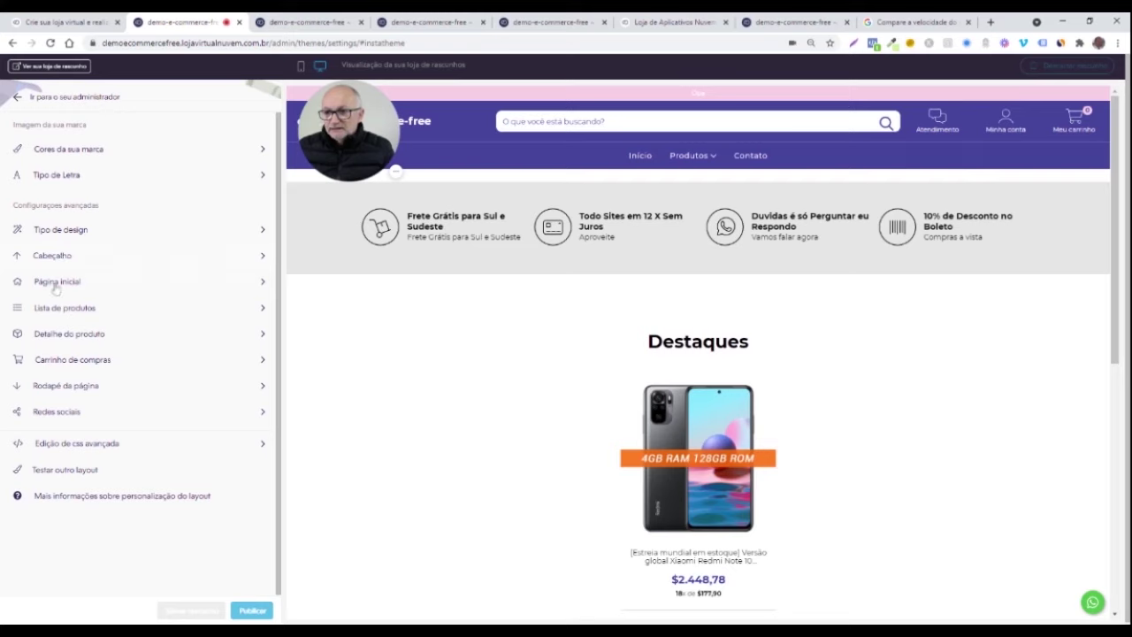
# Step: Review the home page sections and the rotating banner options, including the recommended image size
pyautogui.click(56, 282)
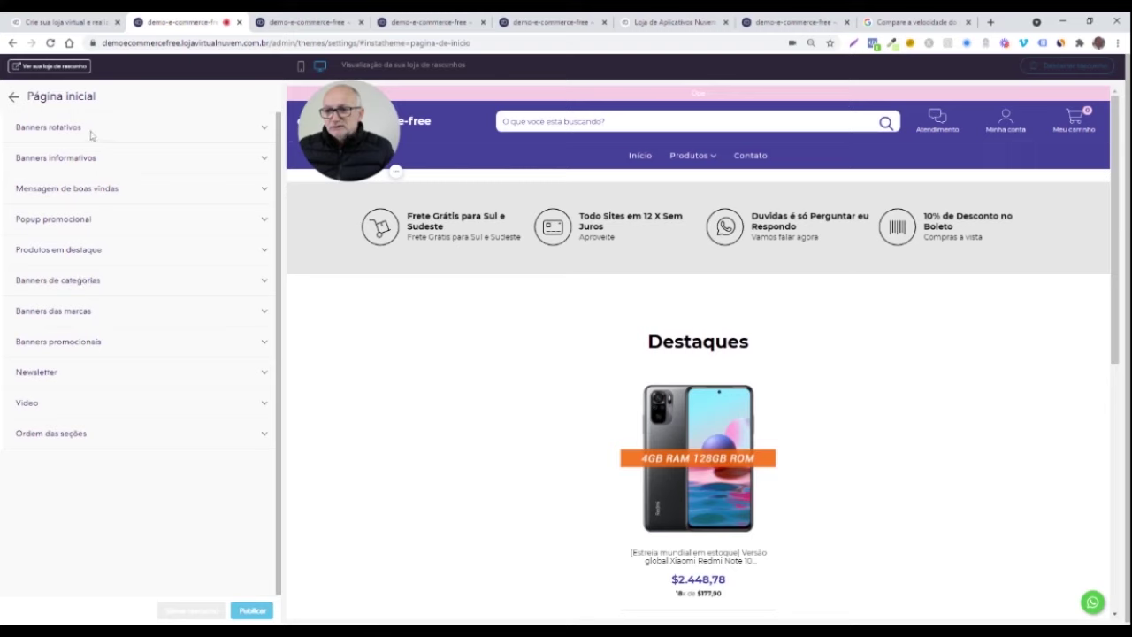
pyautogui.click(108, 129)
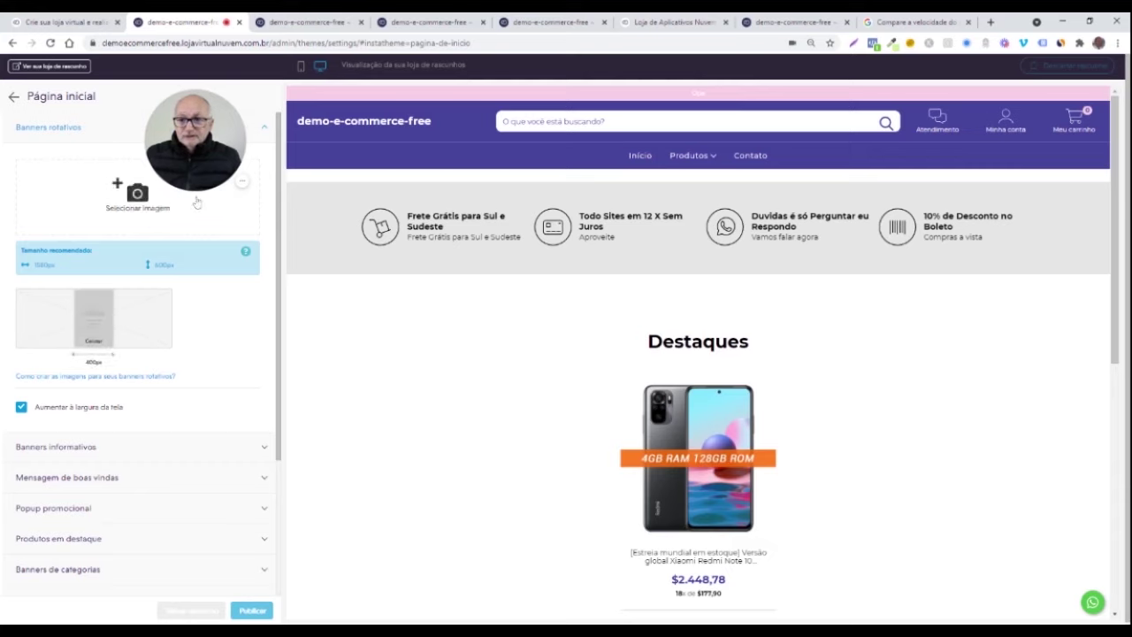
pyautogui.click(14, 95)
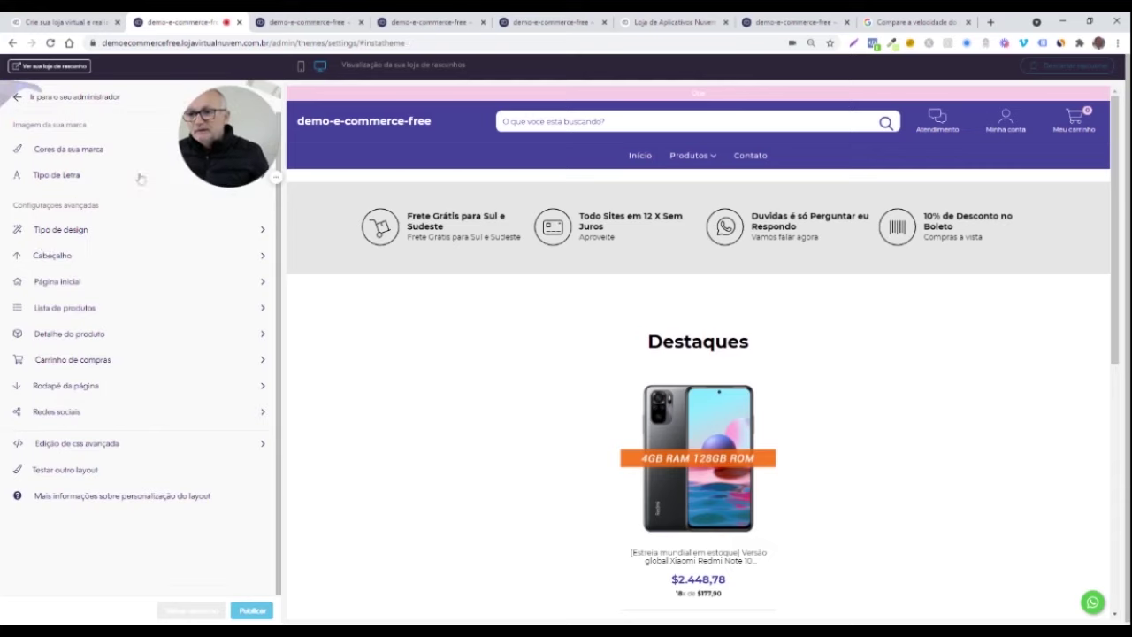
# Step: Set the product list's quantity per row to 1 on mobile and 3 on desktop, and return to the layout settings
pyautogui.click(71, 310)
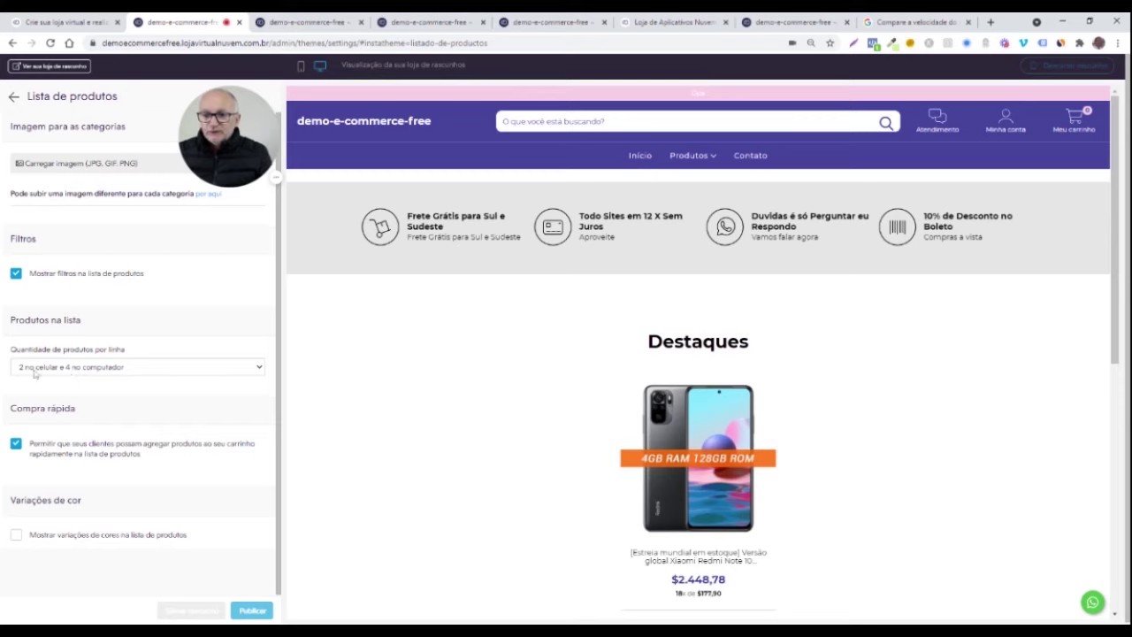
pyautogui.click(99, 370)
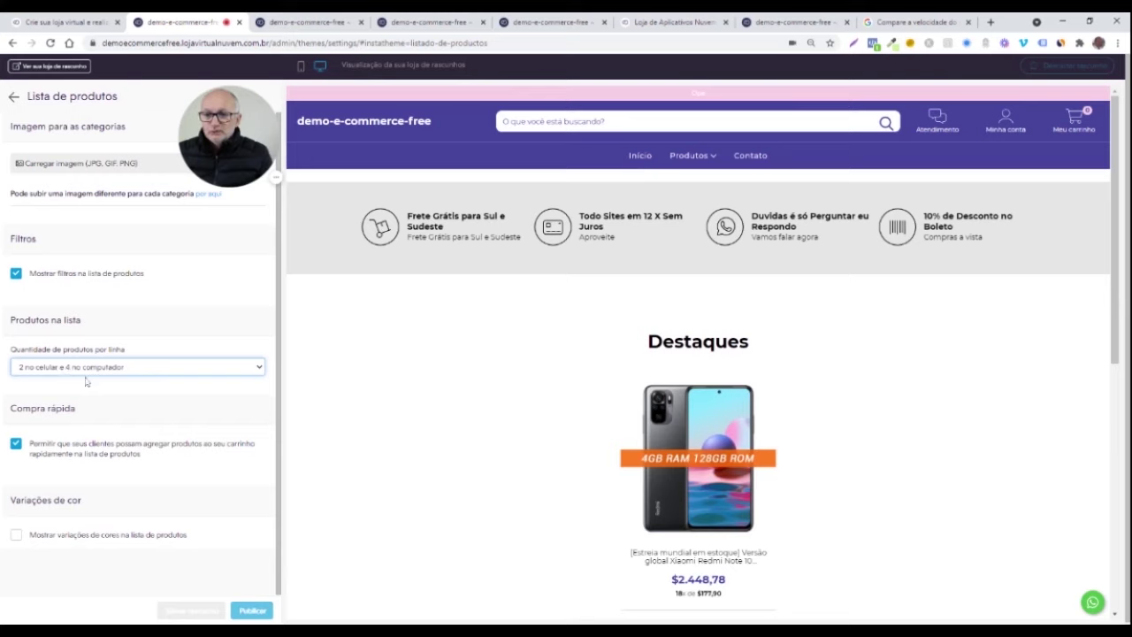
pyautogui.click(89, 347)
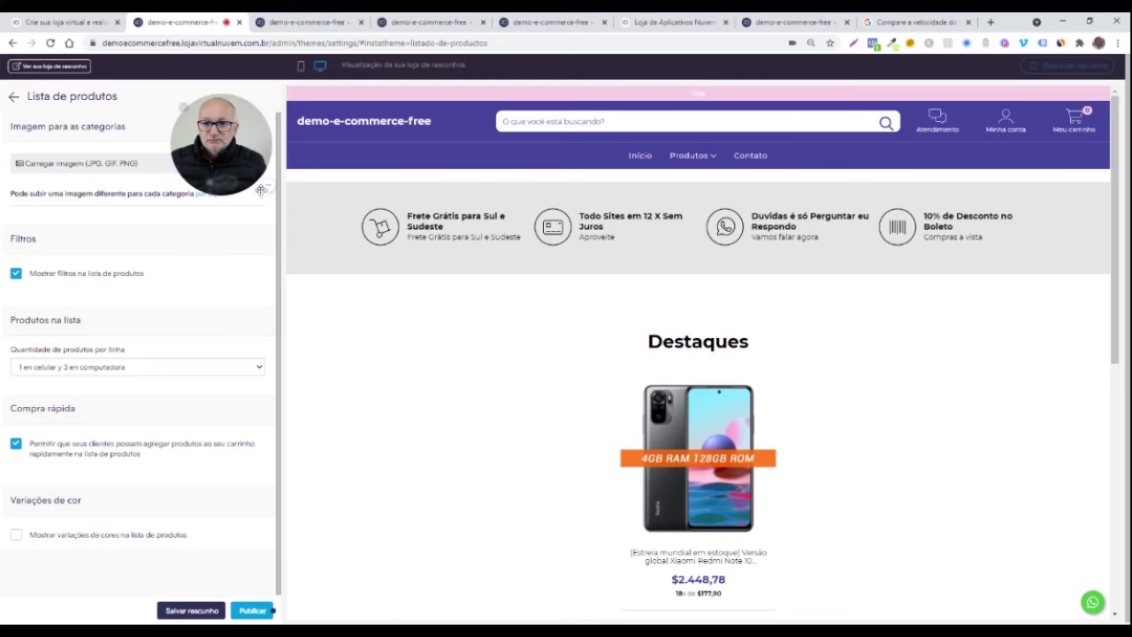
pyautogui.click(13, 96)
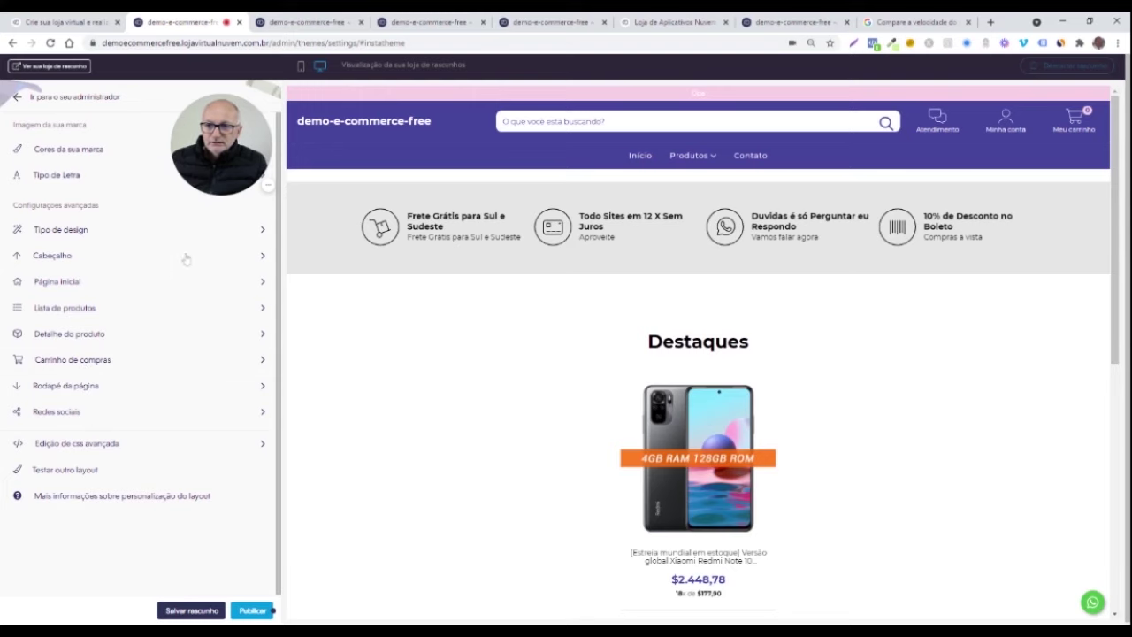
# Step: Preview the draft store's home page down to the footer and inspect its mobile version
pyautogui.scroll(-5, 470, 368)
pyautogui.scroll(5, 463, 381)
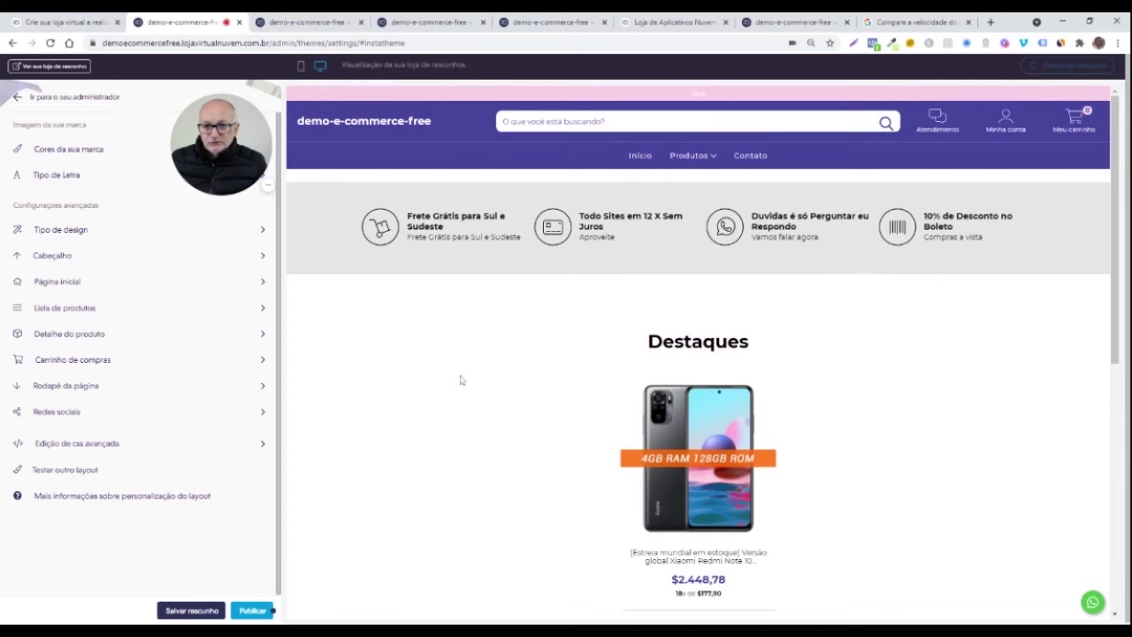
pyautogui.scroll(-5, 460, 380)
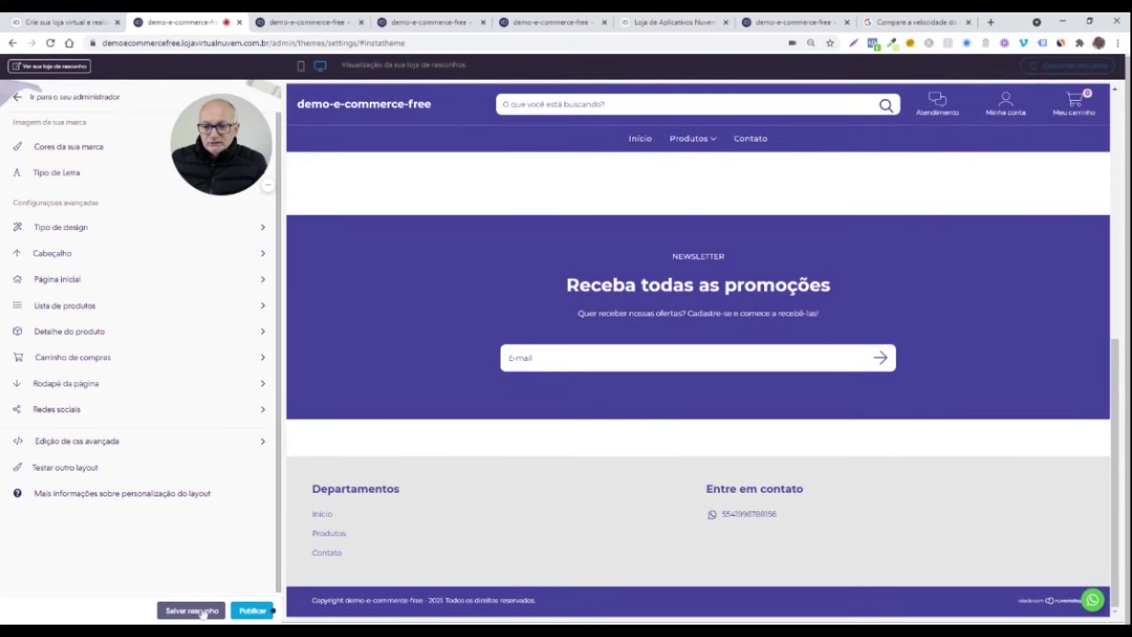
pyautogui.click(301, 68)
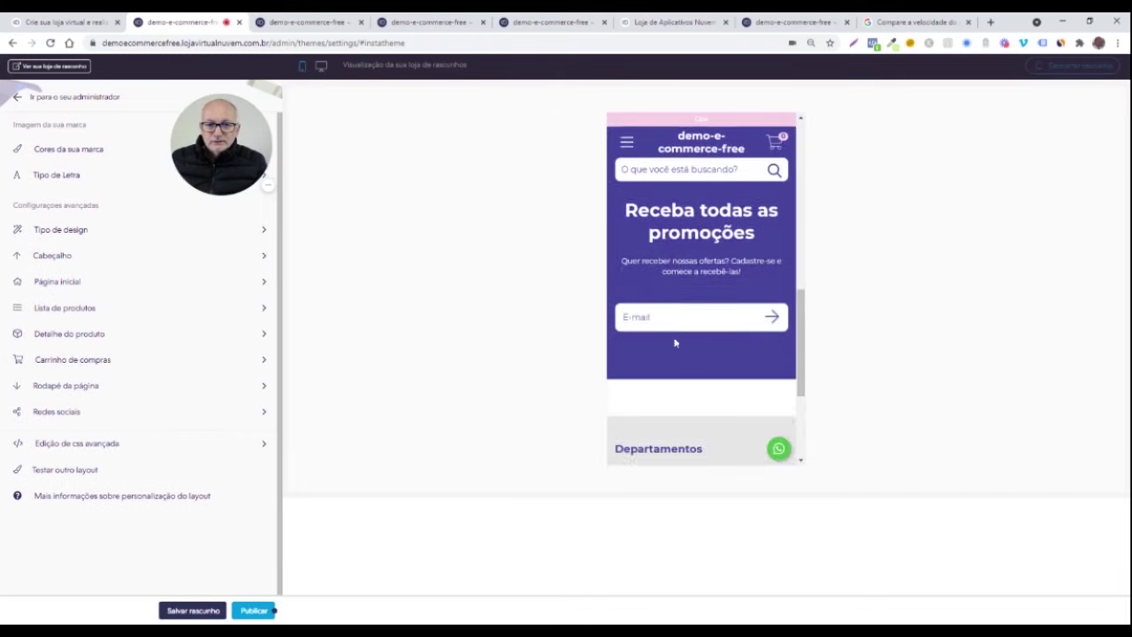
pyautogui.scroll(10, 675, 343)
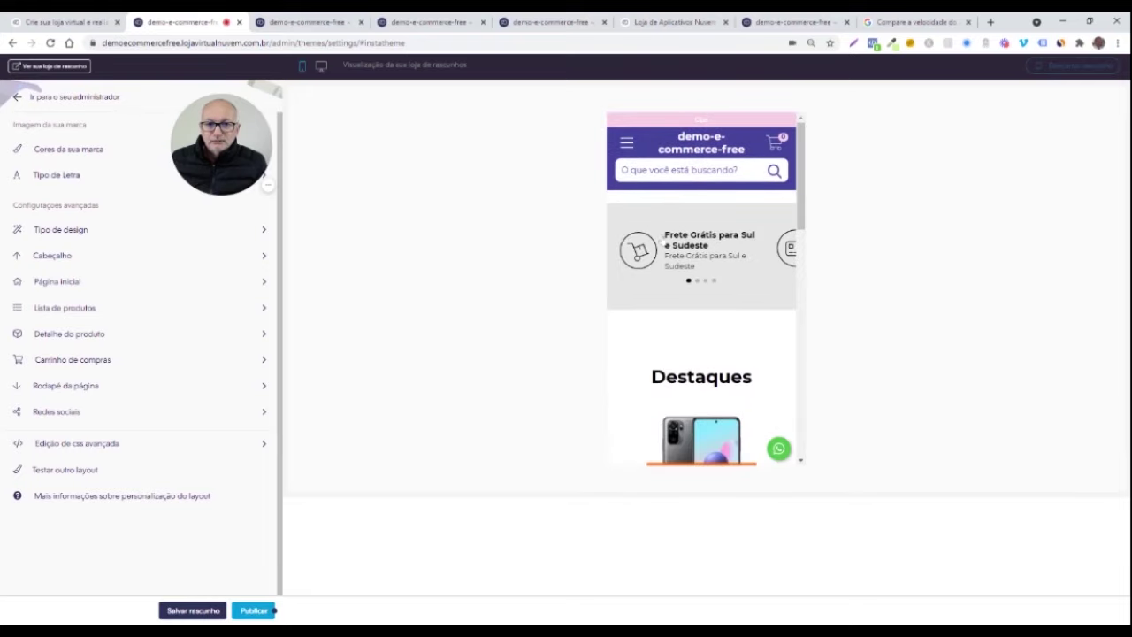
pyautogui.scroll(-15, 702, 336)
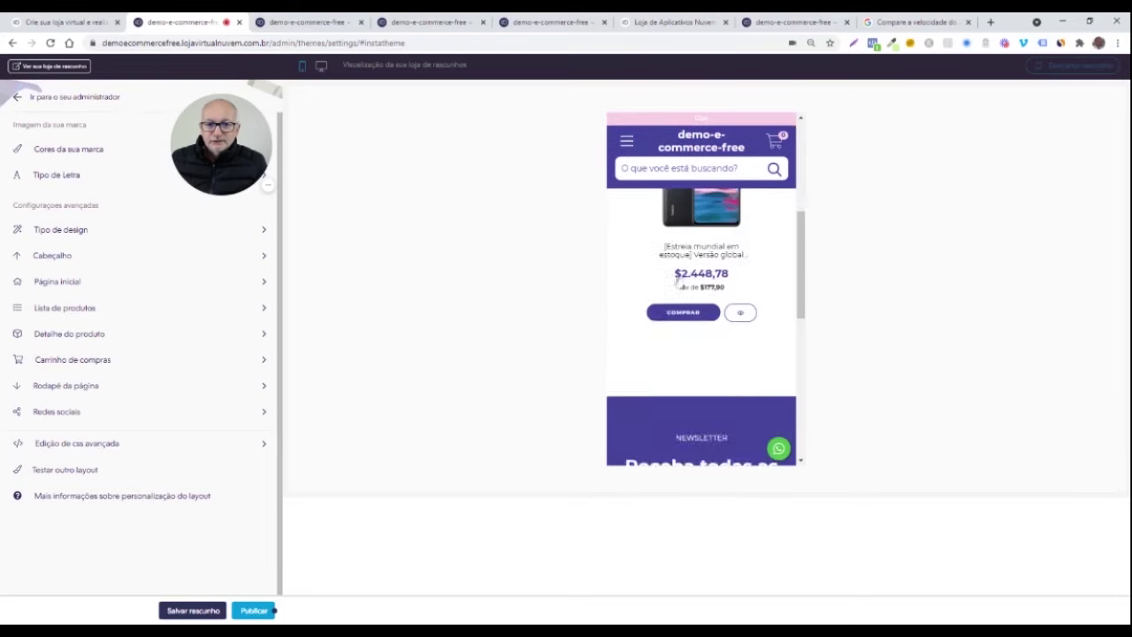
# Step: Return the draft store preview to the desktop version and look over the home page
pyautogui.click(322, 67)
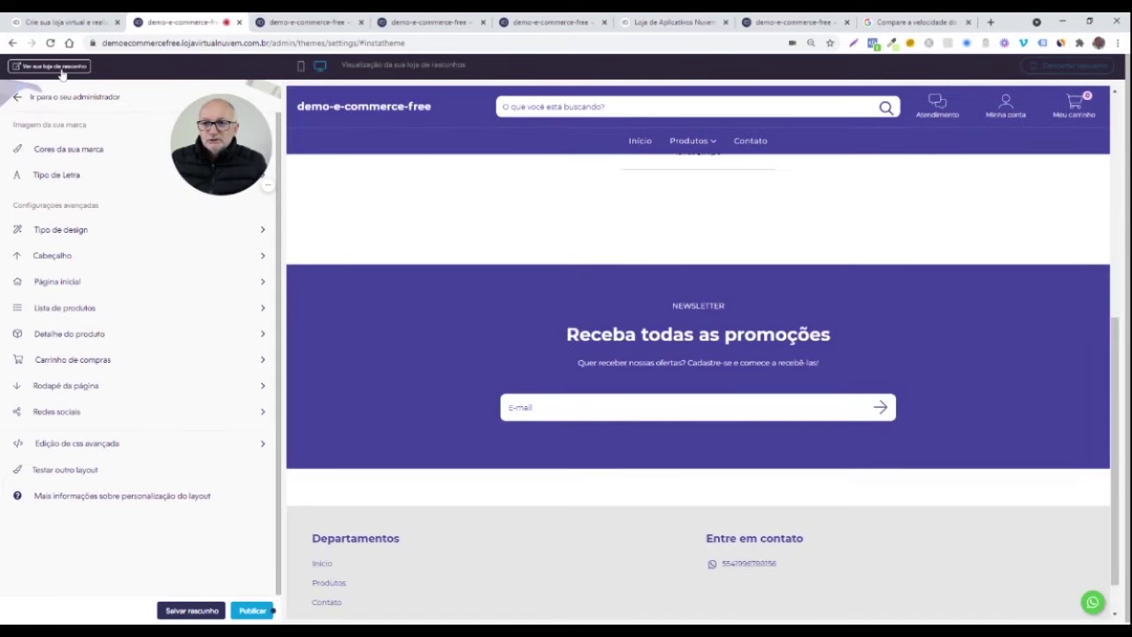
pyautogui.scroll(10, 313, 210)
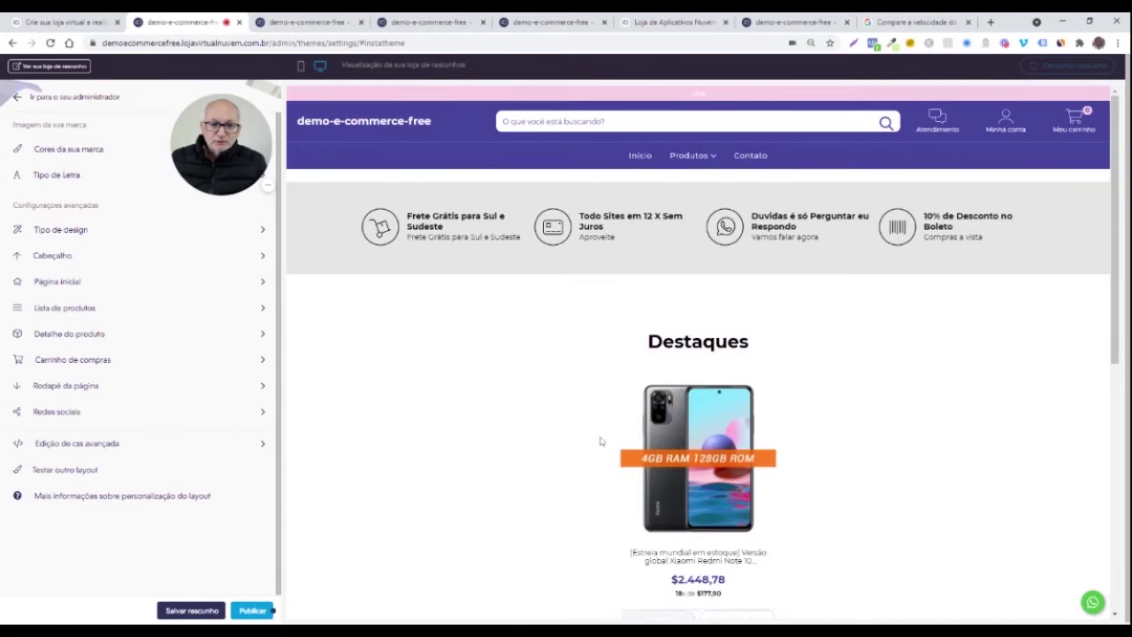
pyautogui.scroll(-3, 480, 437)
pyautogui.scroll(2, 480, 437)
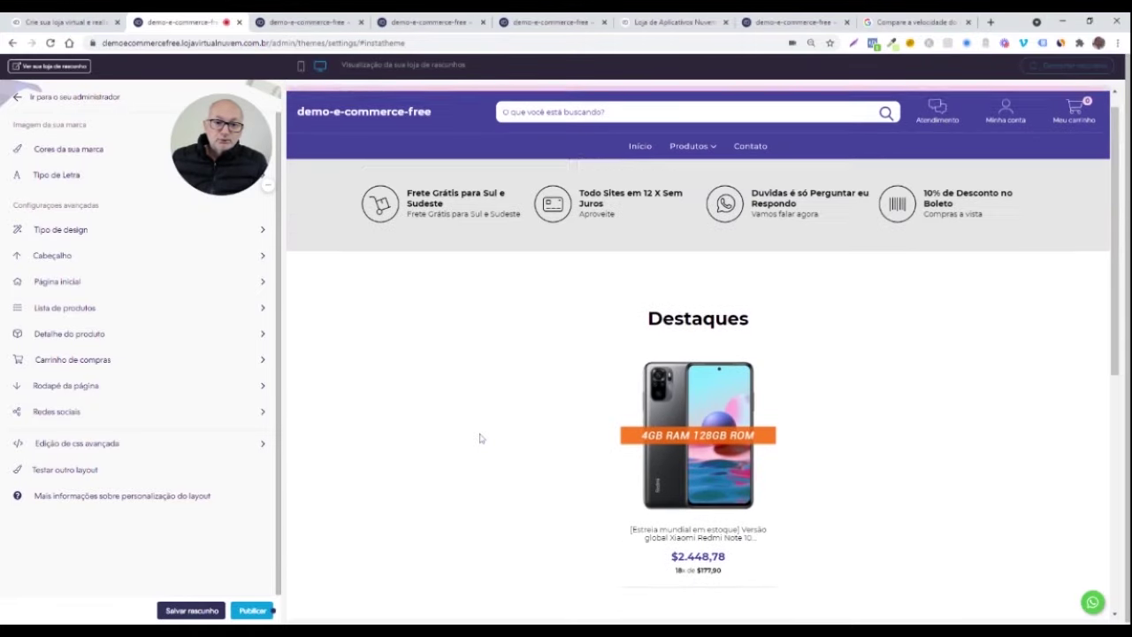
pyautogui.scroll(-2, 480, 436)
pyautogui.scroll(2, 480, 437)
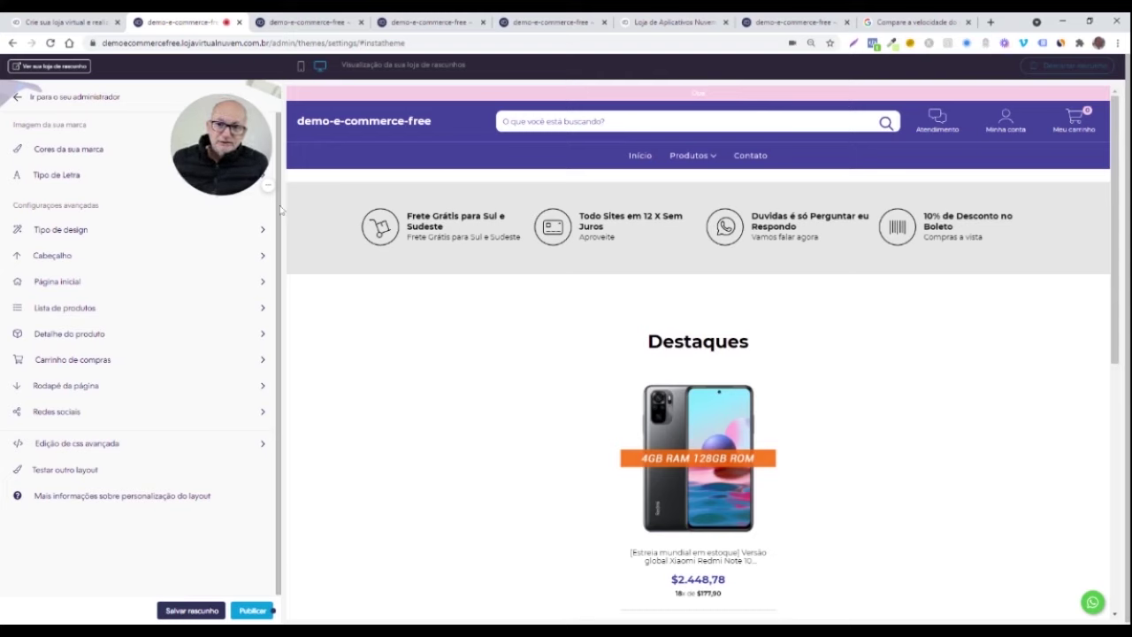
# Step: Return to the store admin, view the installed apps and open the full Nuvemshop app store
pyautogui.click(40, 97)
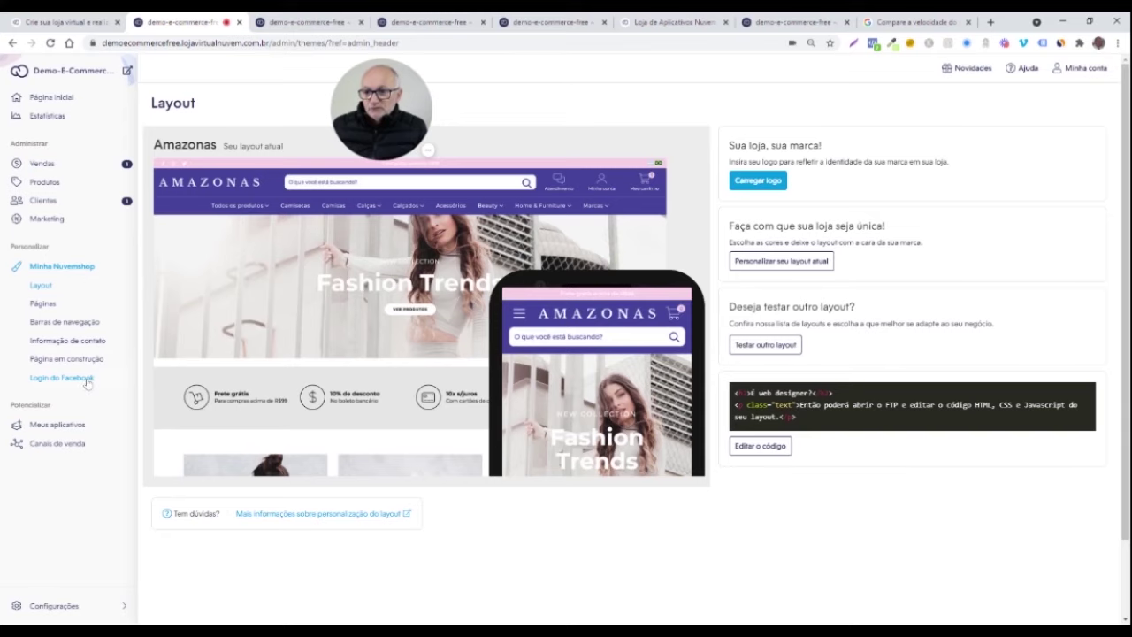
pyautogui.click(73, 429)
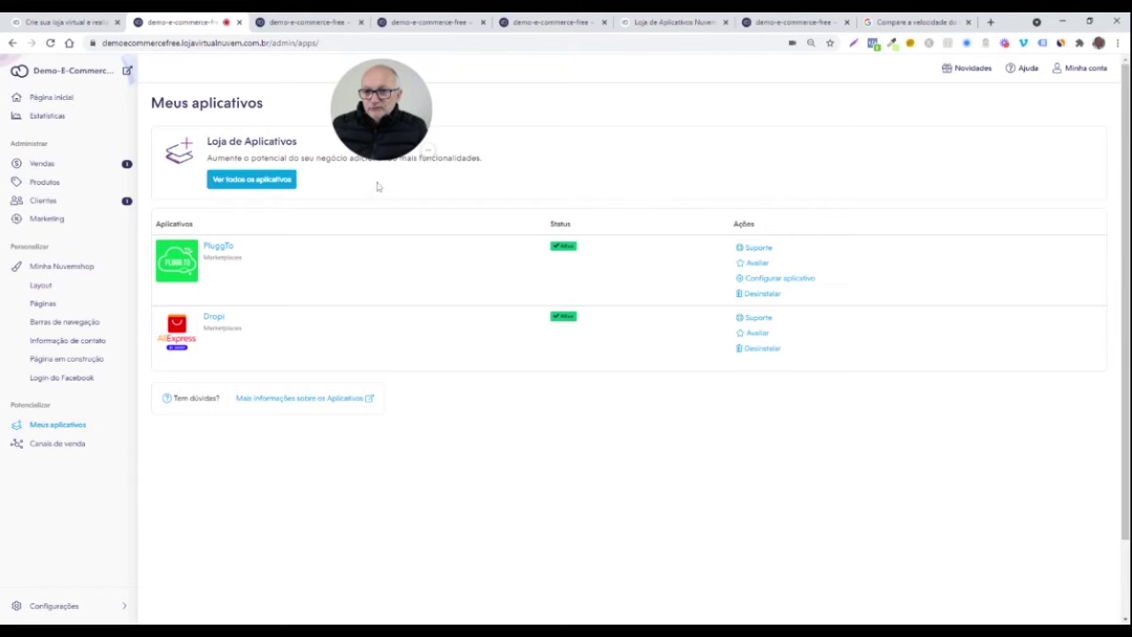
pyautogui.click(252, 179)
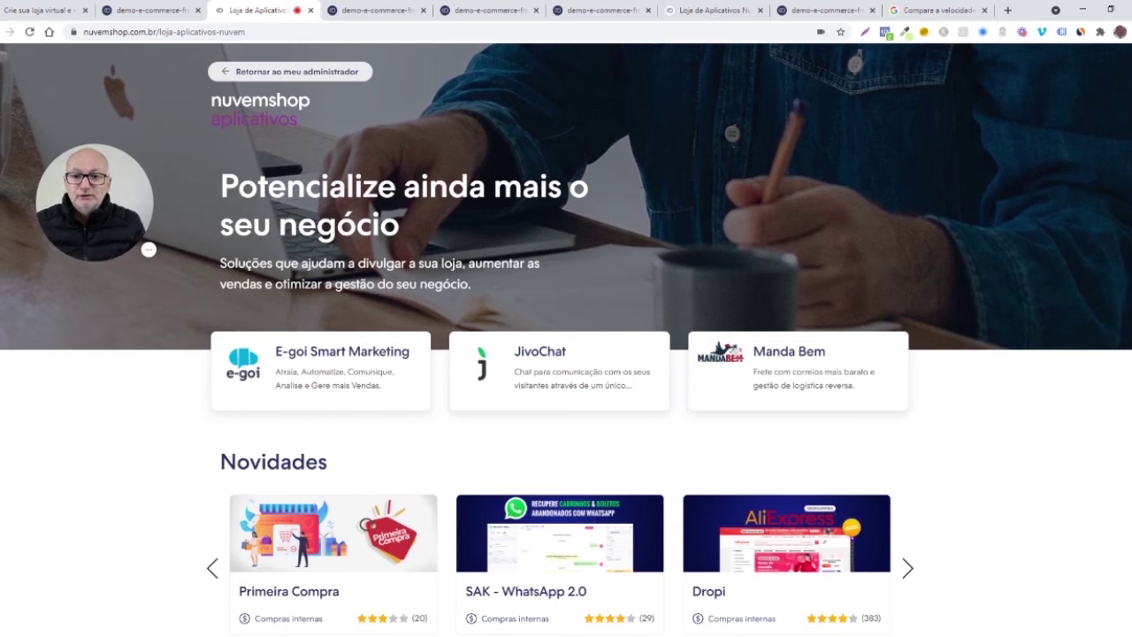
# Step: Look over the app store's home page from the new and featured apps down to the category listing
pyautogui.scroll(-3, 128, 340)
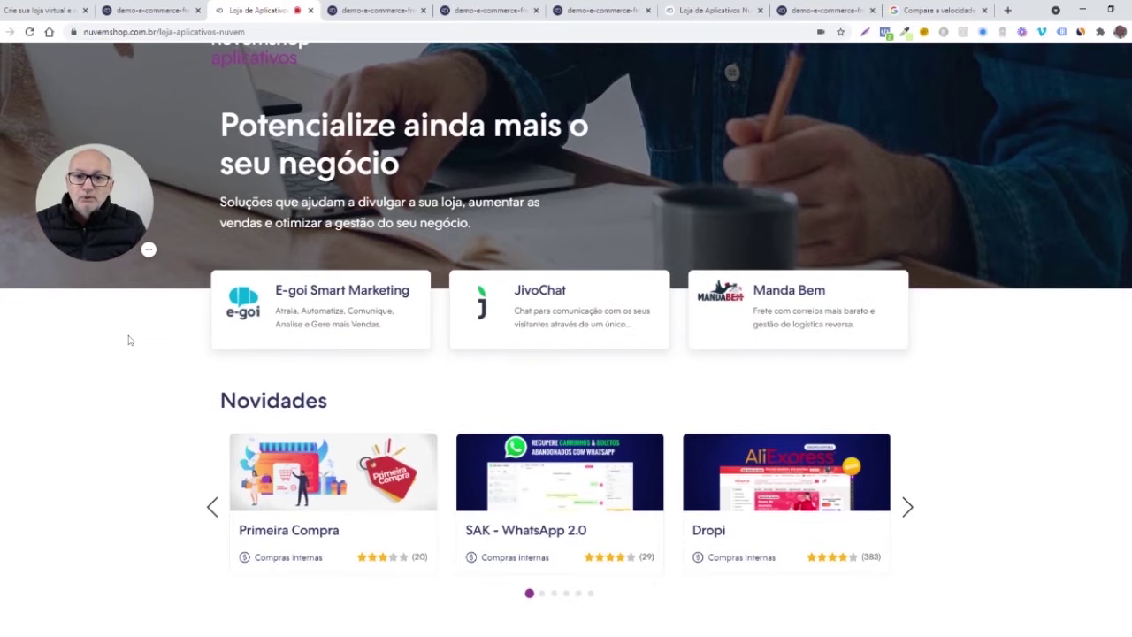
pyautogui.scroll(-2, 127, 340)
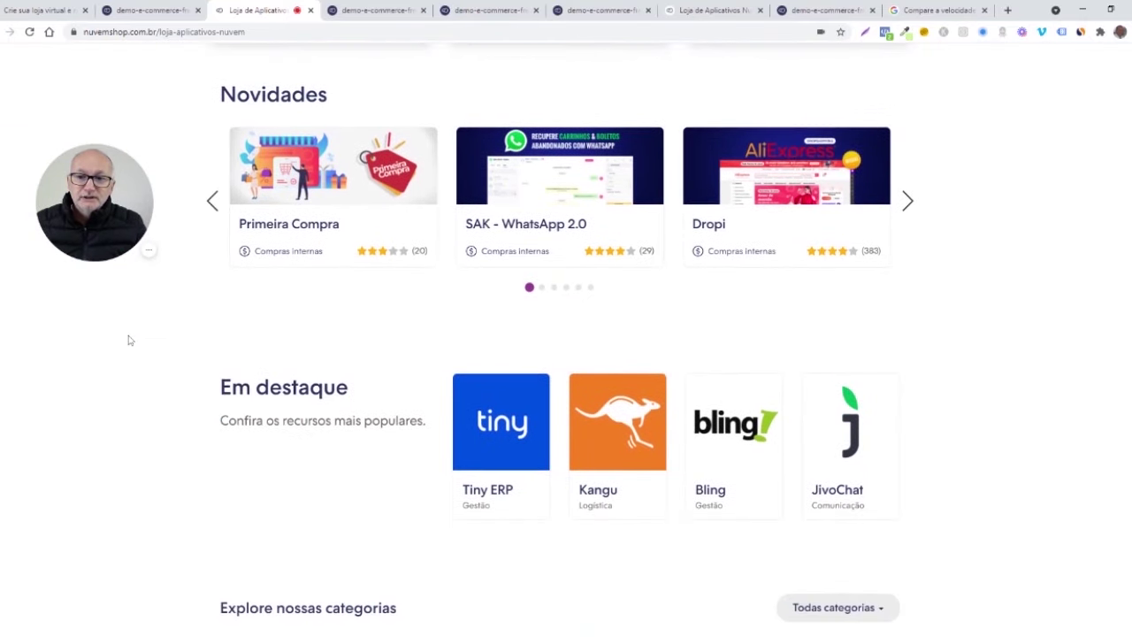
pyautogui.scroll(-3, 129, 340)
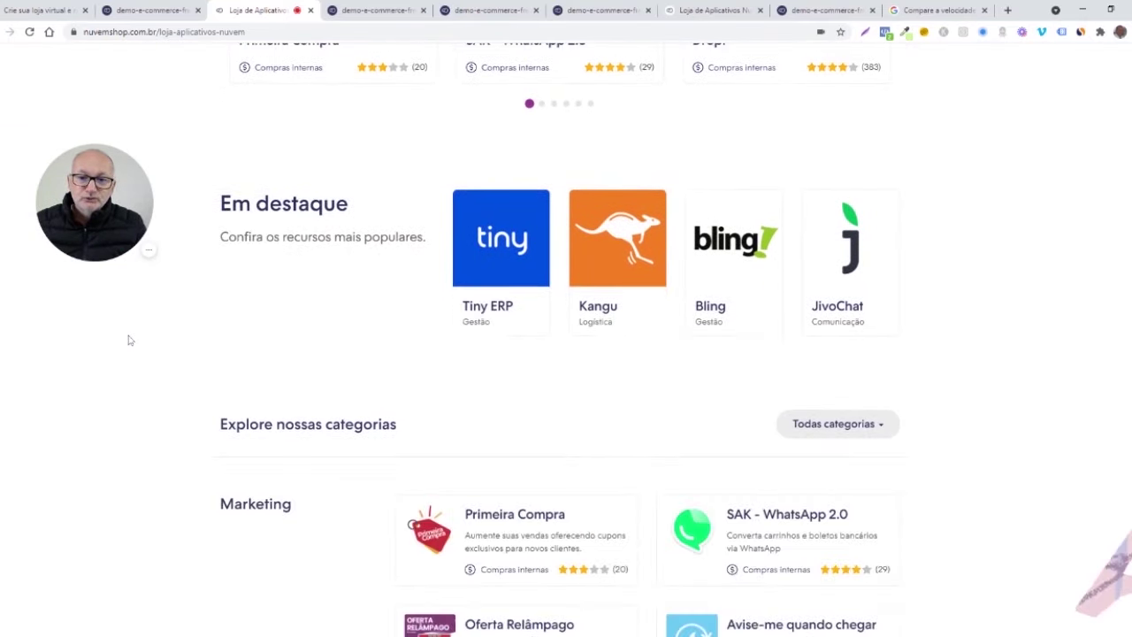
pyautogui.scroll(-3, 128, 340)
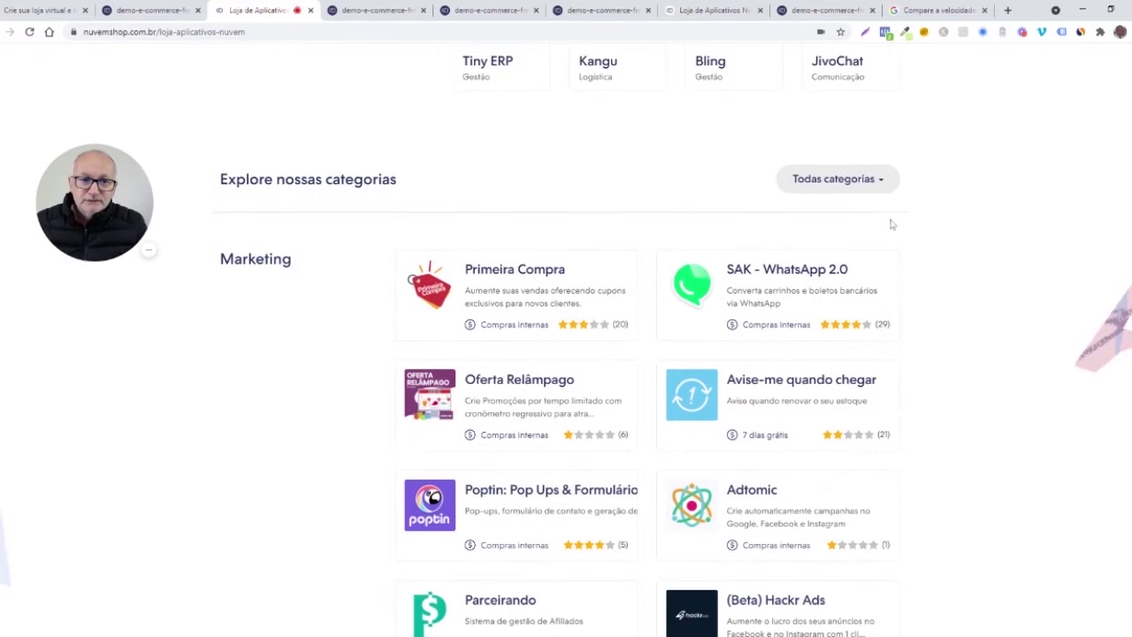
# Step: Filter the app store by the Marketing category and browse its apps to the end of the list
pyautogui.click(881, 182)
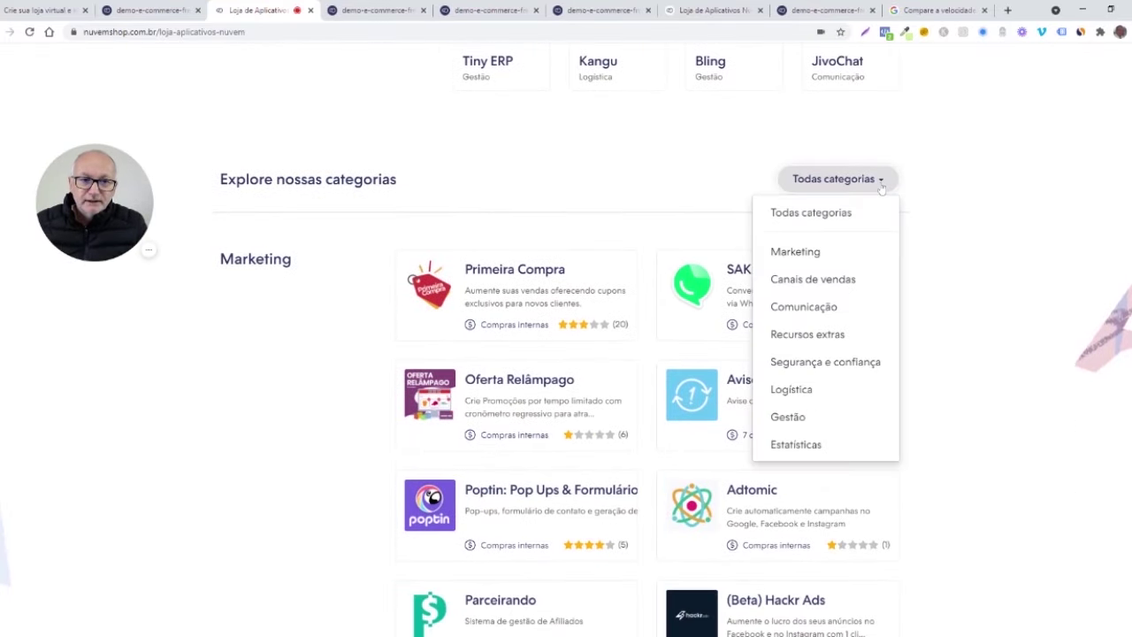
pyautogui.click(842, 254)
pyautogui.scroll(-1, 859, 243)
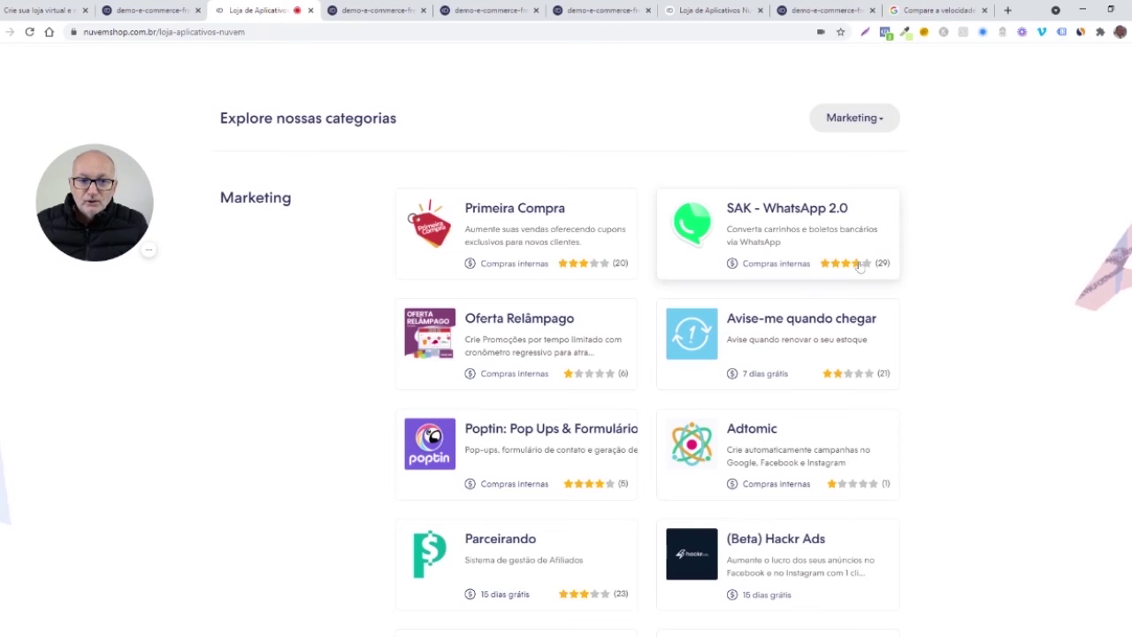
pyautogui.scroll(-2, 583, 265)
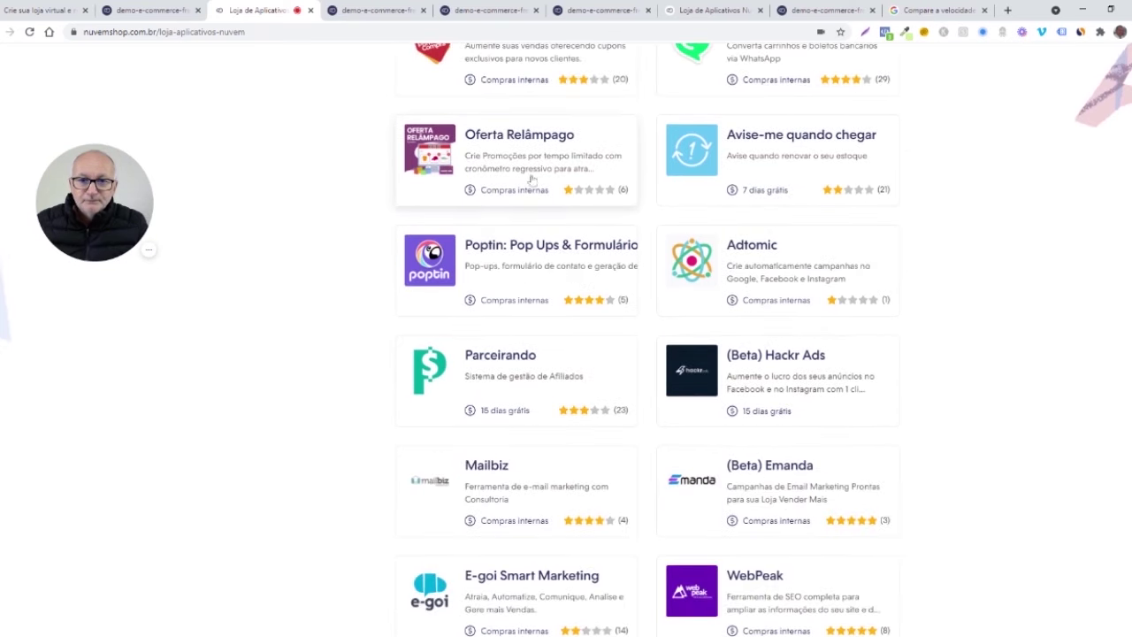
pyautogui.scroll(-2, 571, 292)
pyautogui.scroll(-2, 576, 293)
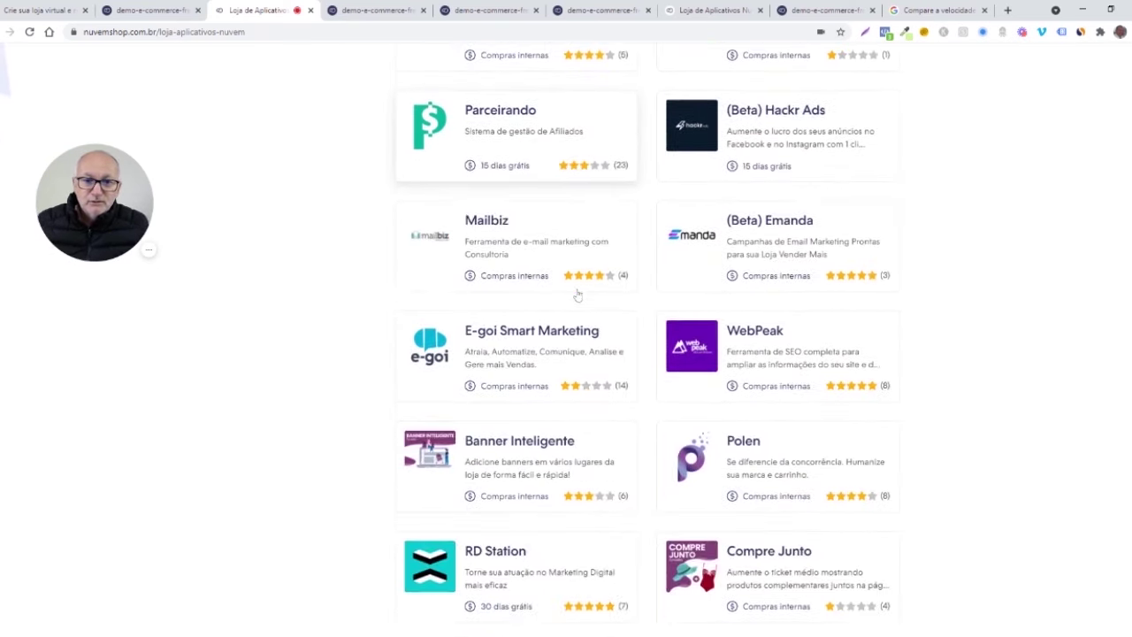
pyautogui.scroll(-1, 611, 341)
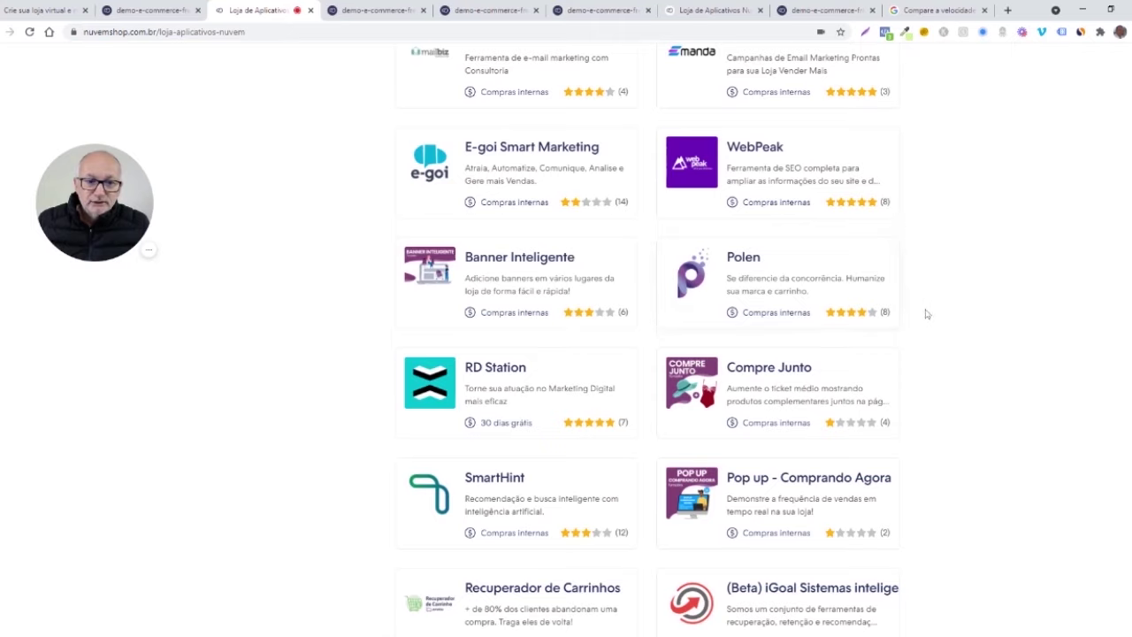
pyautogui.scroll(-2, 927, 314)
pyautogui.scroll(-6, 620, 336)
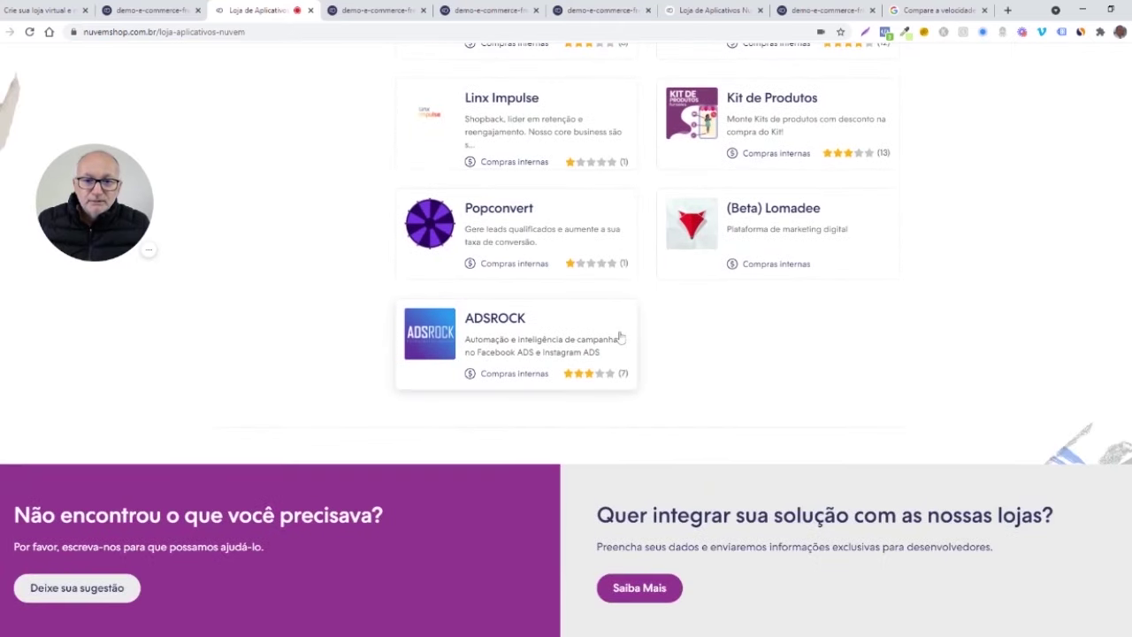
pyautogui.scroll(4, 619, 337)
pyautogui.scroll(-2, 619, 336)
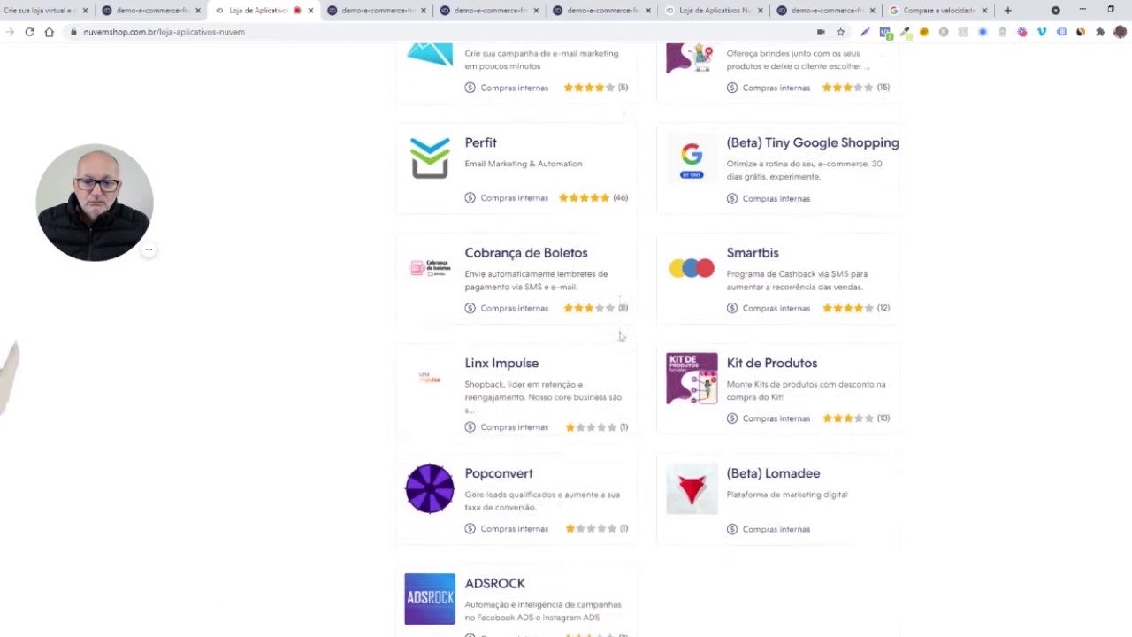
pyautogui.scroll(10, 619, 336)
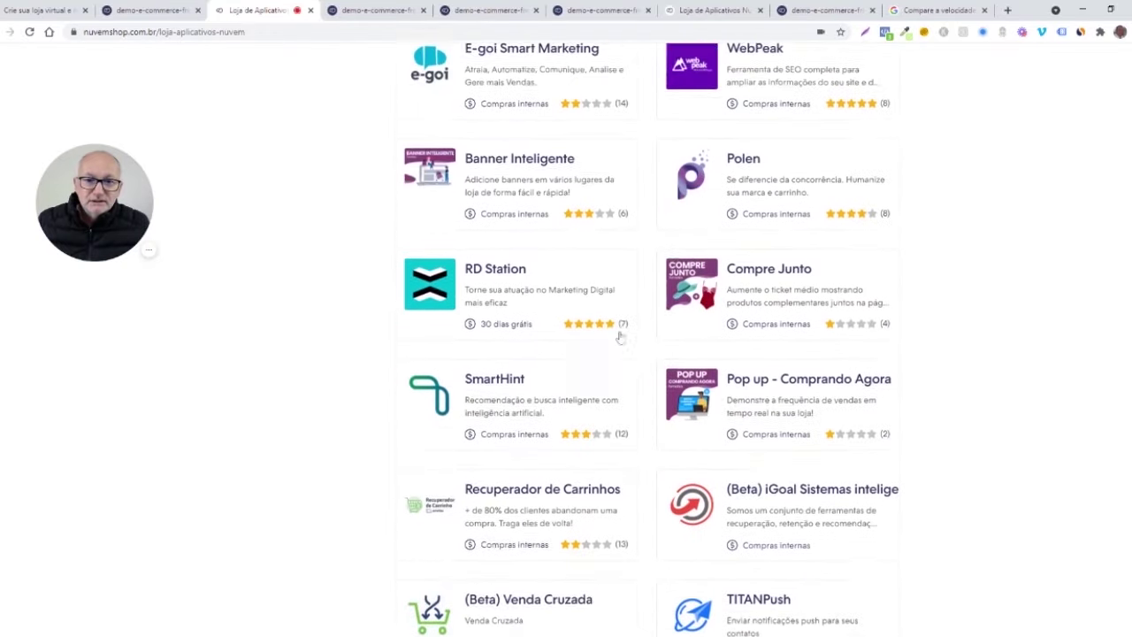
pyautogui.scroll(7, 620, 336)
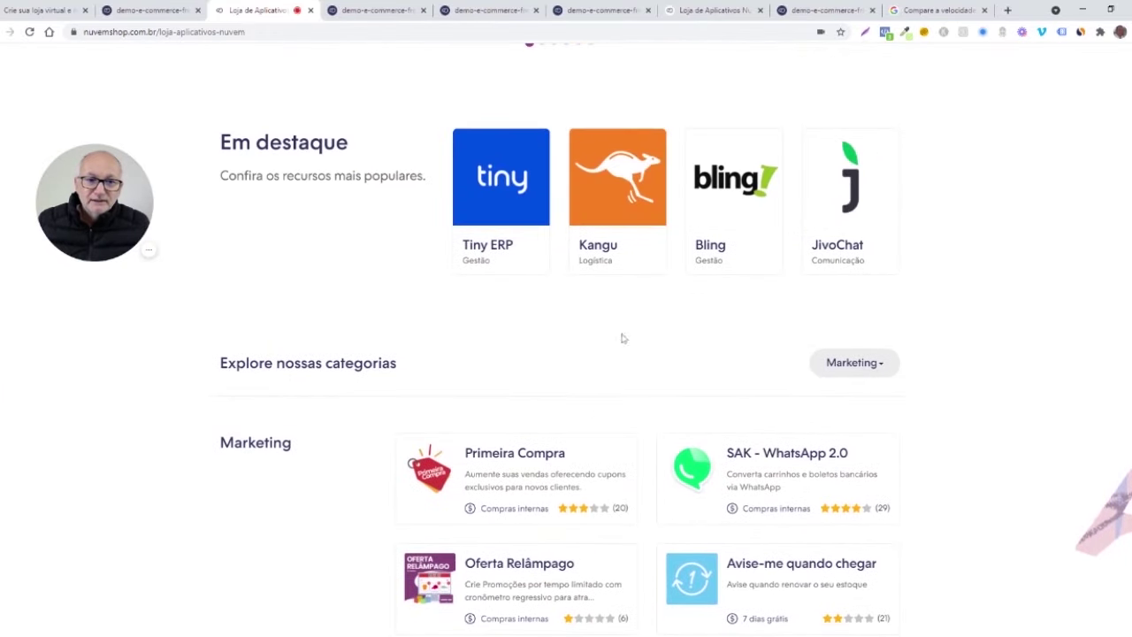
# Step: Filter the app categories by Canais de vendas, and after viewing its apps, by Comunicação
pyautogui.scroll(-1, 707, 354)
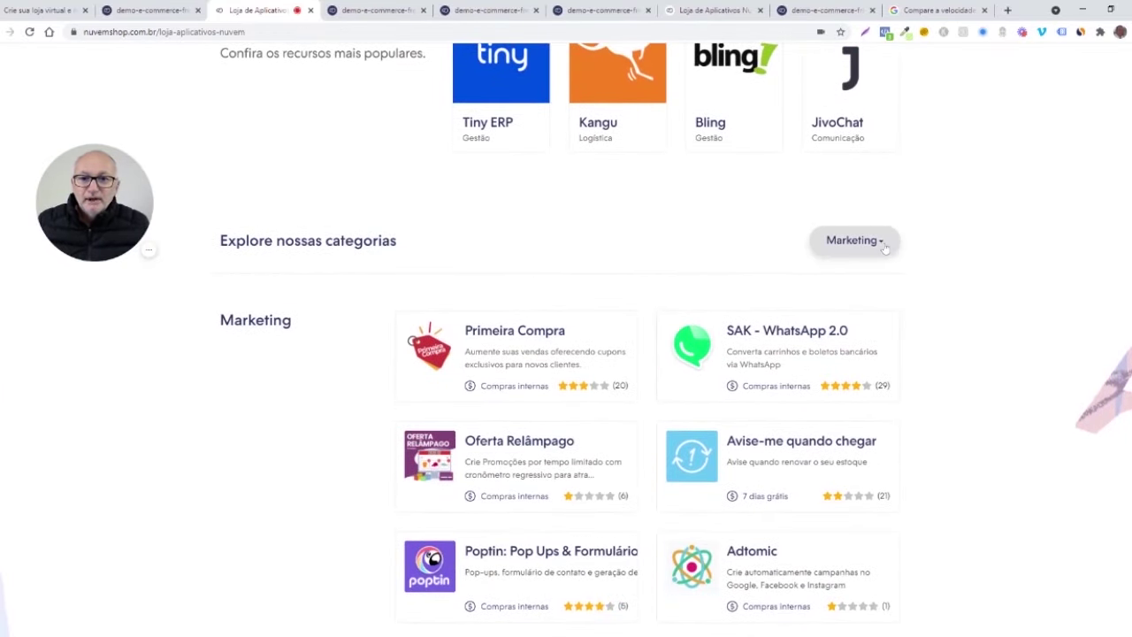
pyautogui.click(883, 246)
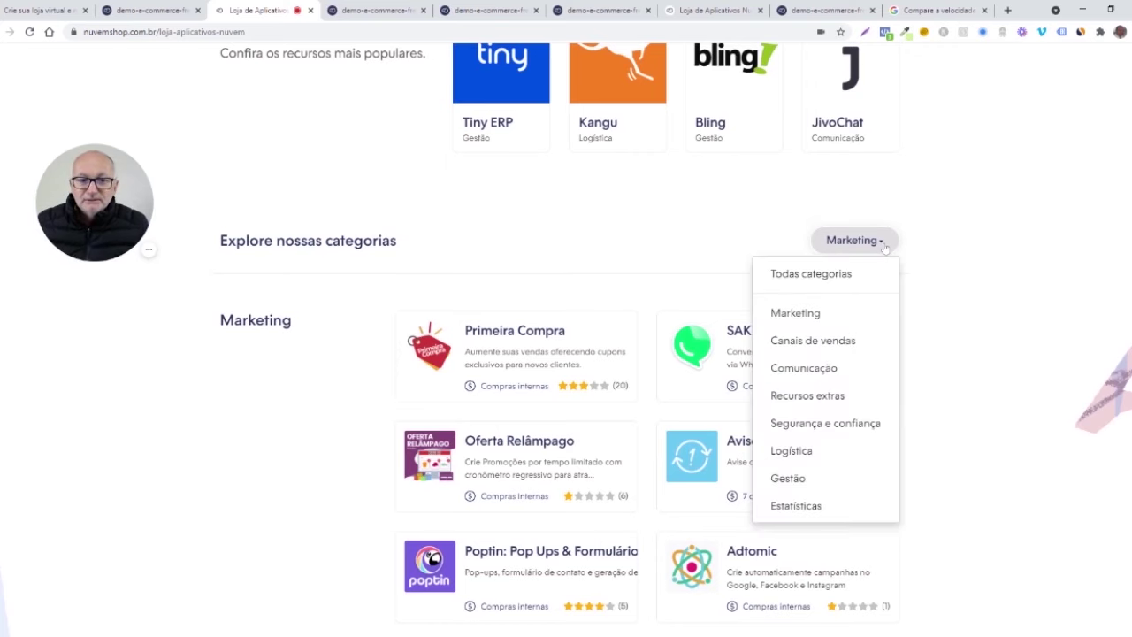
pyautogui.click(856, 343)
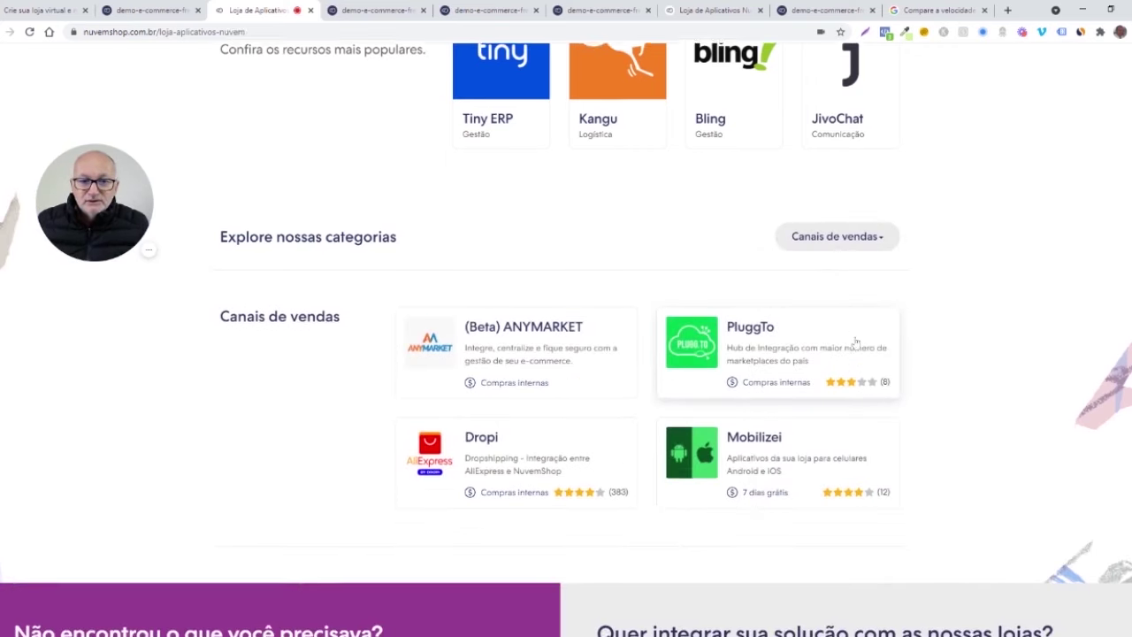
pyautogui.scroll(-1, 857, 345)
pyautogui.click(836, 117)
pyautogui.click(833, 248)
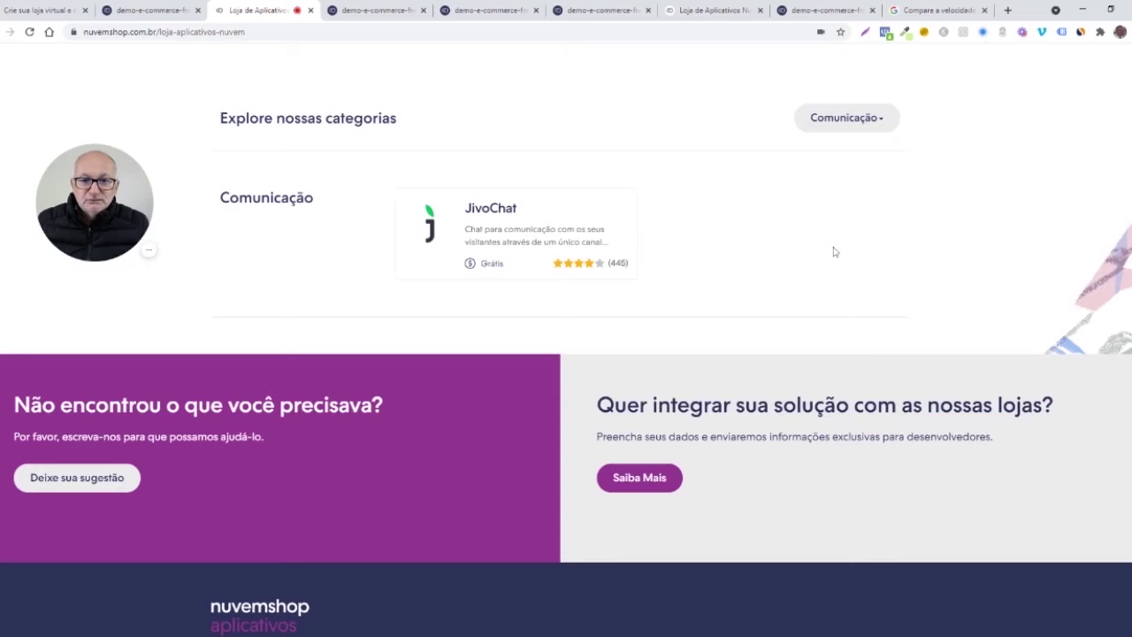
# Step: Filter the app store by Recursos extras, look through its apps and return to the start of the page
pyautogui.click(849, 123)
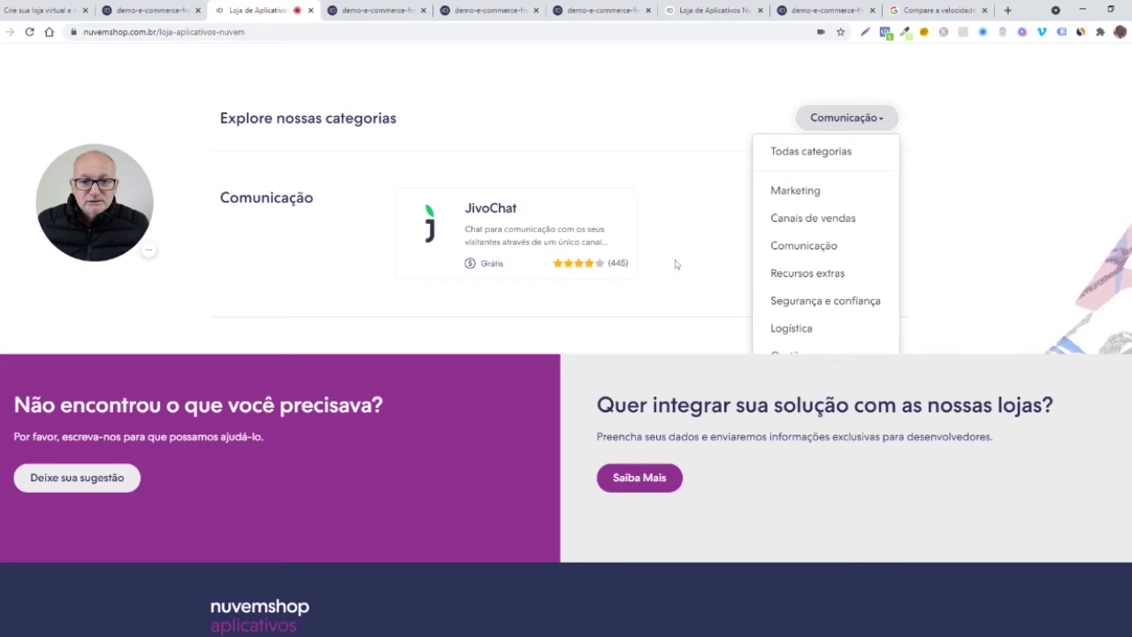
pyautogui.scroll(-1, 675, 260)
pyautogui.scroll(1, 673, 170)
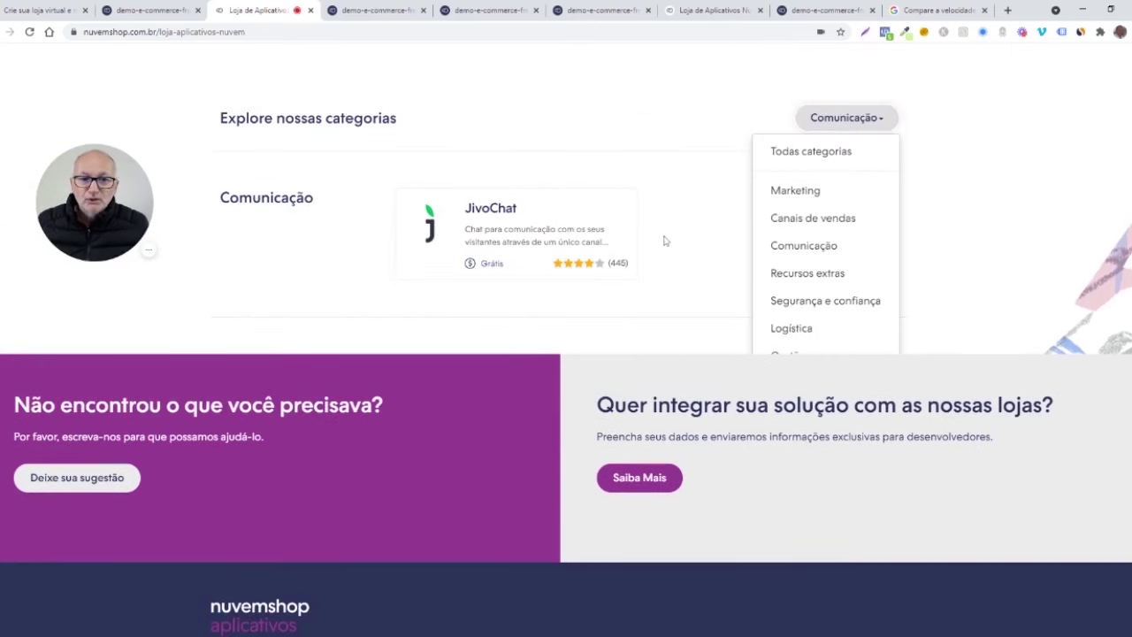
pyautogui.click(792, 271)
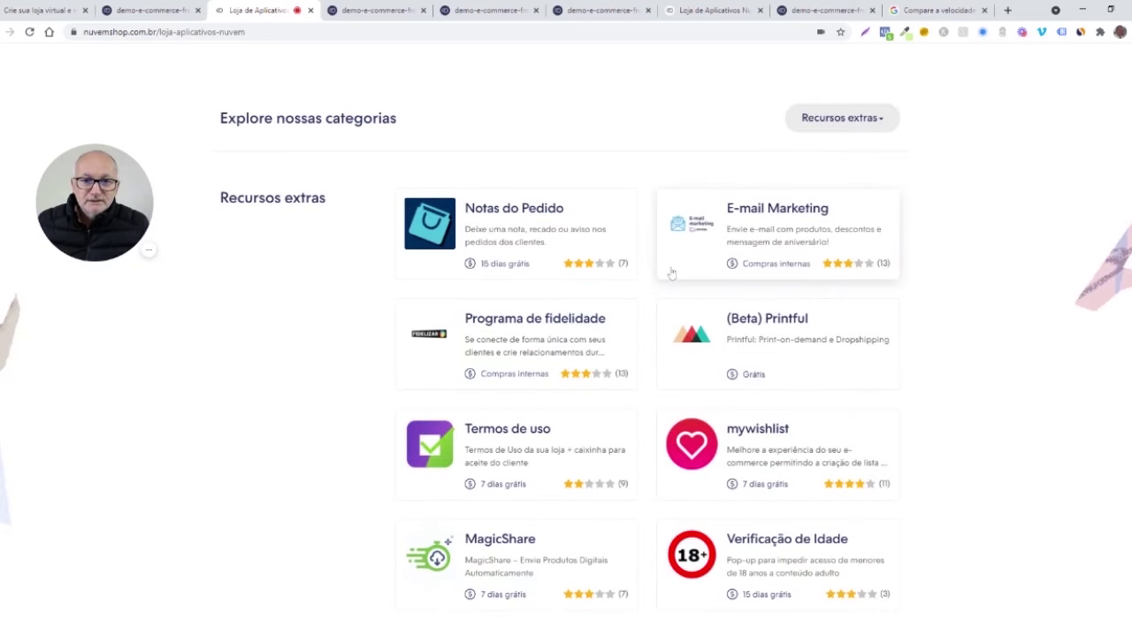
pyautogui.scroll(-3, 298, 323)
pyautogui.scroll(10, 298, 324)
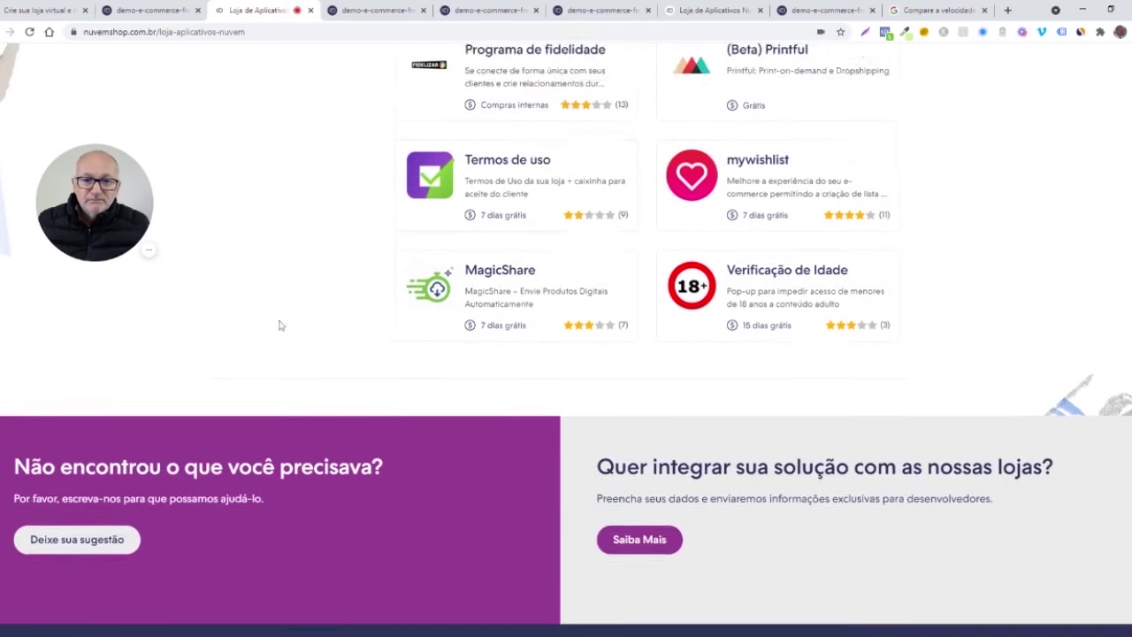
pyautogui.scroll(3, 280, 325)
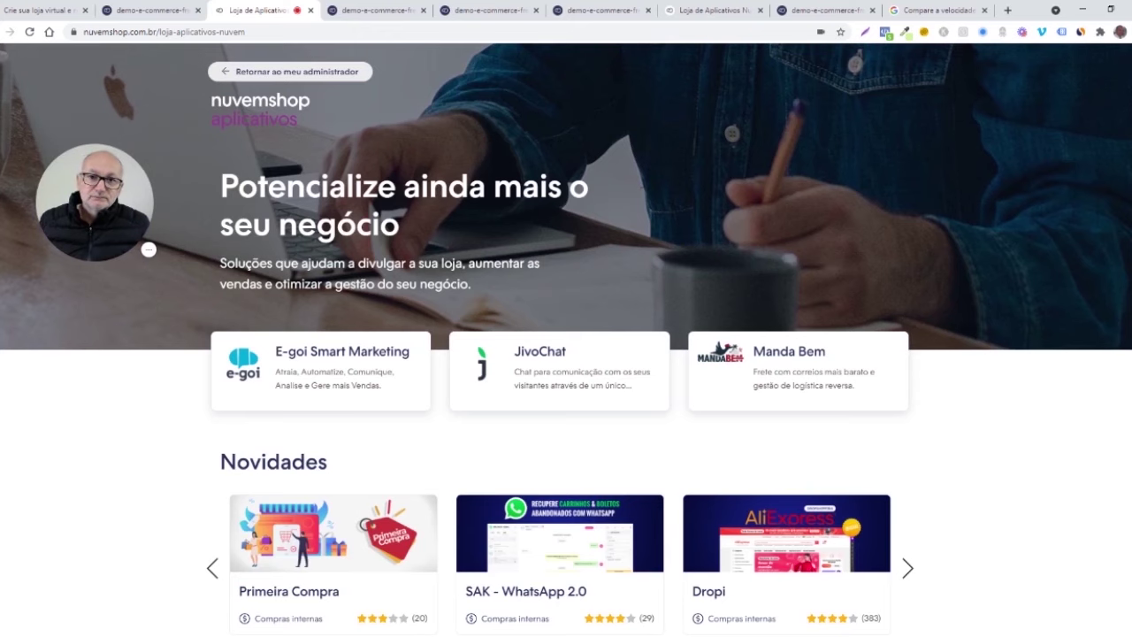
# Step: Look over the app store's Novidades section and open the Dropi app
pyautogui.scroll(-2, 970, 291)
pyautogui.scroll(2, 970, 291)
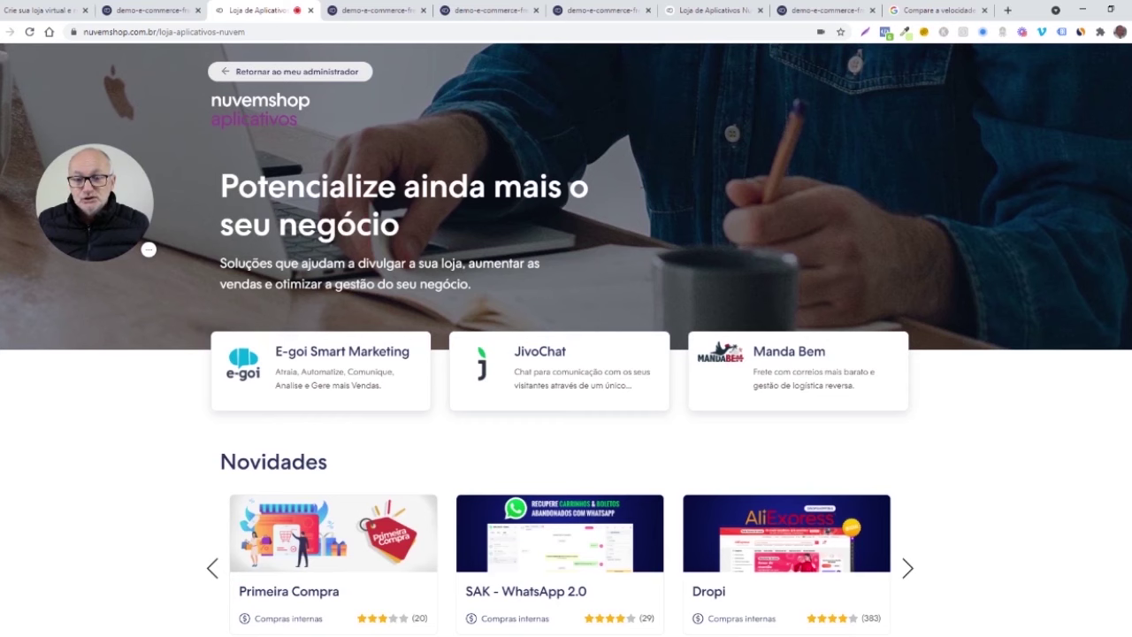
pyautogui.scroll(-3, 945, 424)
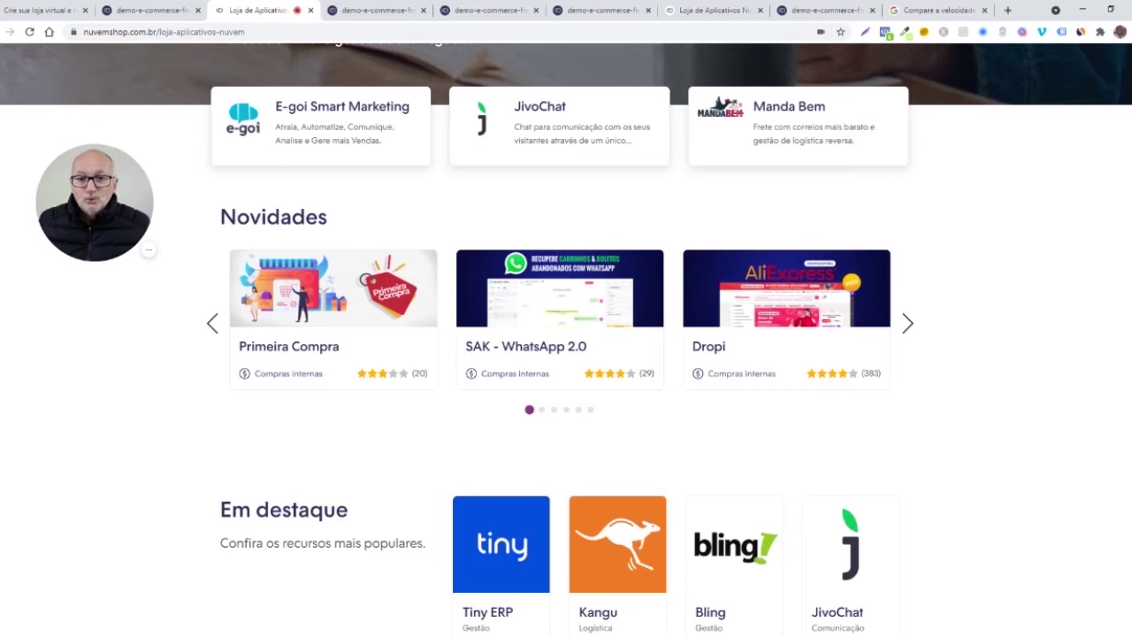
pyautogui.scroll(-1, 796, 324)
pyautogui.click(796, 323)
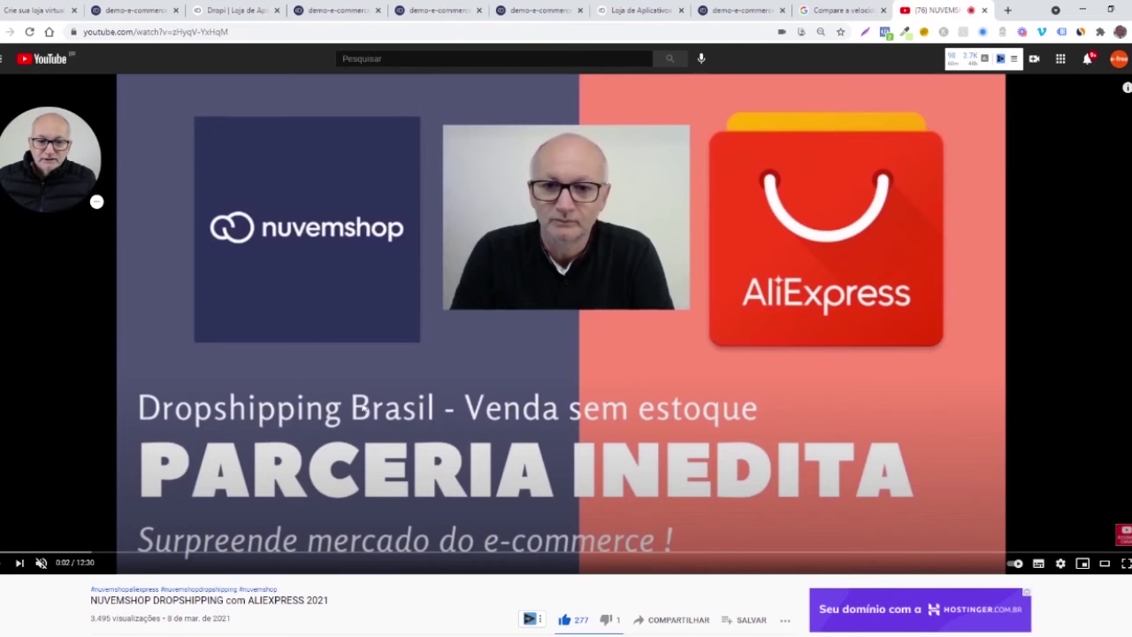
# Step: Examine the YouTube page of the Nuvemshop dropshipping with AliExpress 2021 video, including its description and comments
pyautogui.scroll(-3, 364, 408)
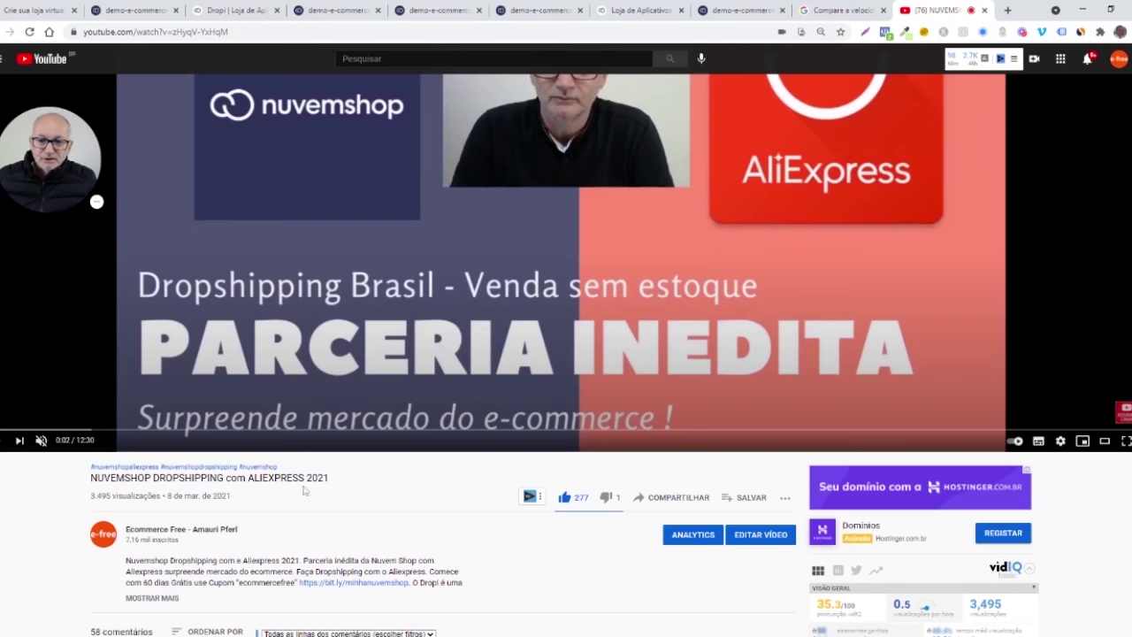
pyautogui.scroll(3, 349, 431)
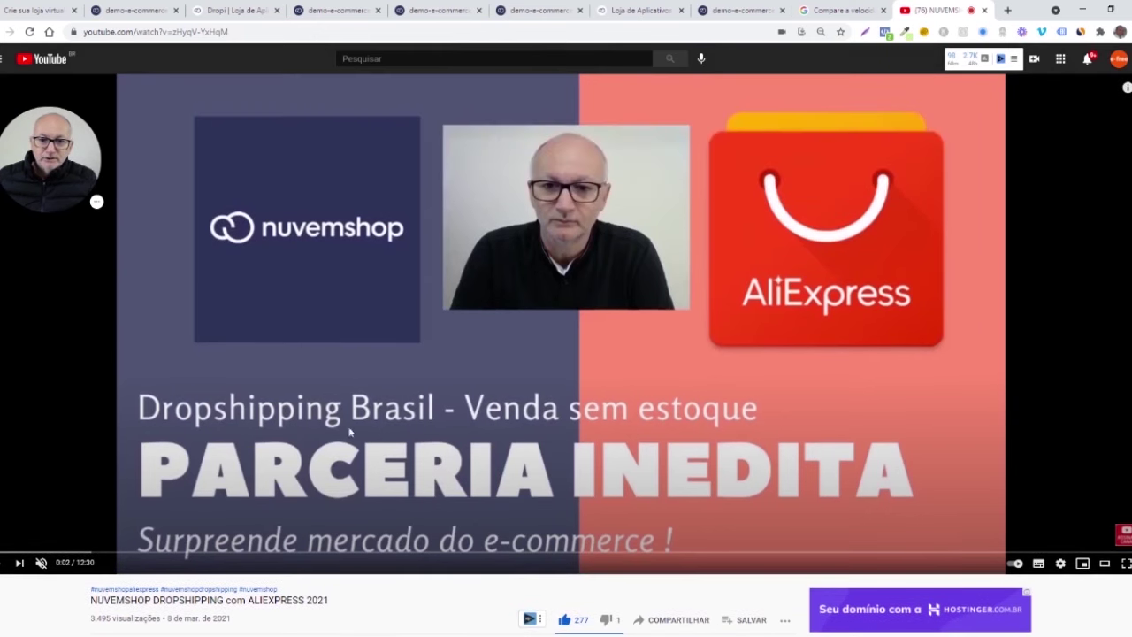
pyautogui.scroll(-9, 363, 419)
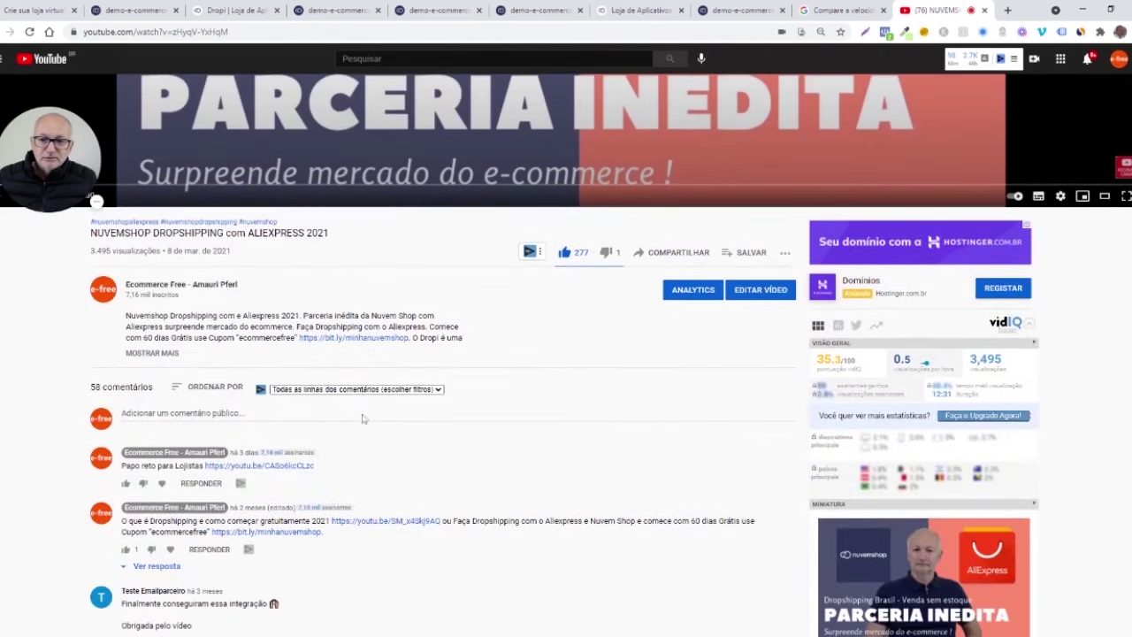
pyautogui.scroll(5, 363, 416)
pyautogui.scroll(3, 362, 416)
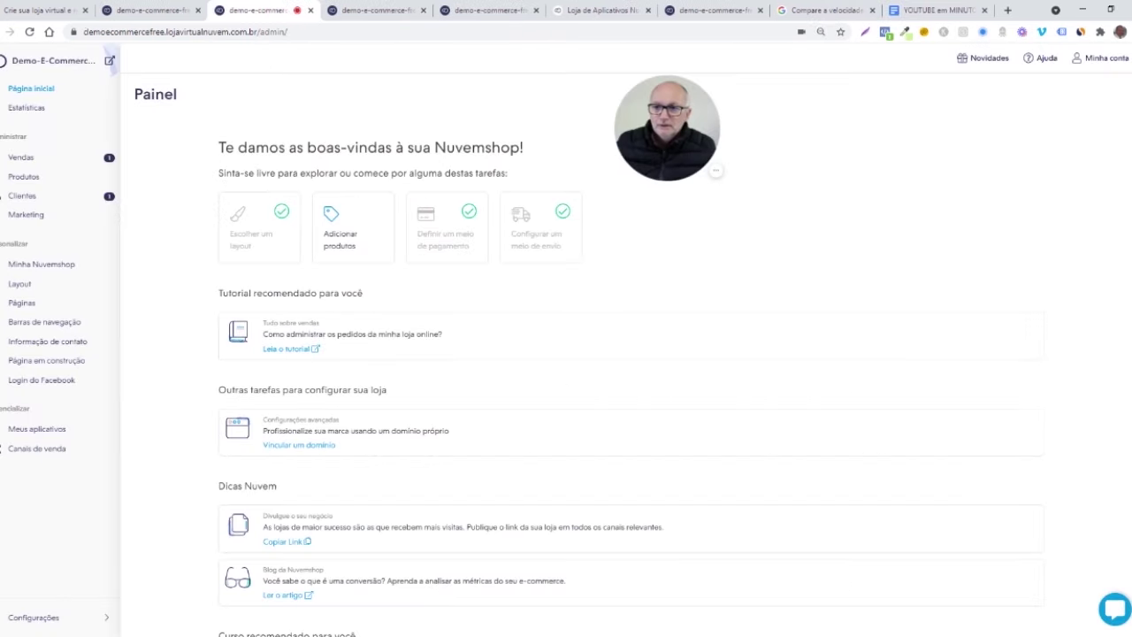
# Step: Open the store's statistics in the admin and examine the visits, revenue, orders and channel acquisition charts
pyautogui.click(26, 108)
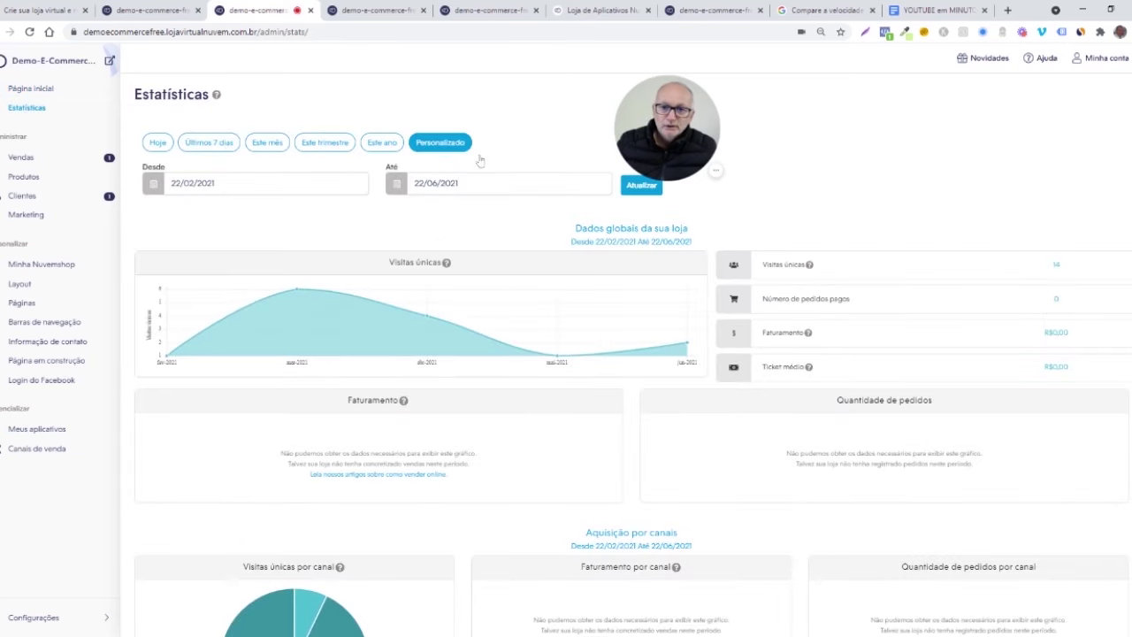
pyautogui.scroll(-2, 608, 266)
pyautogui.scroll(-8, 555, 279)
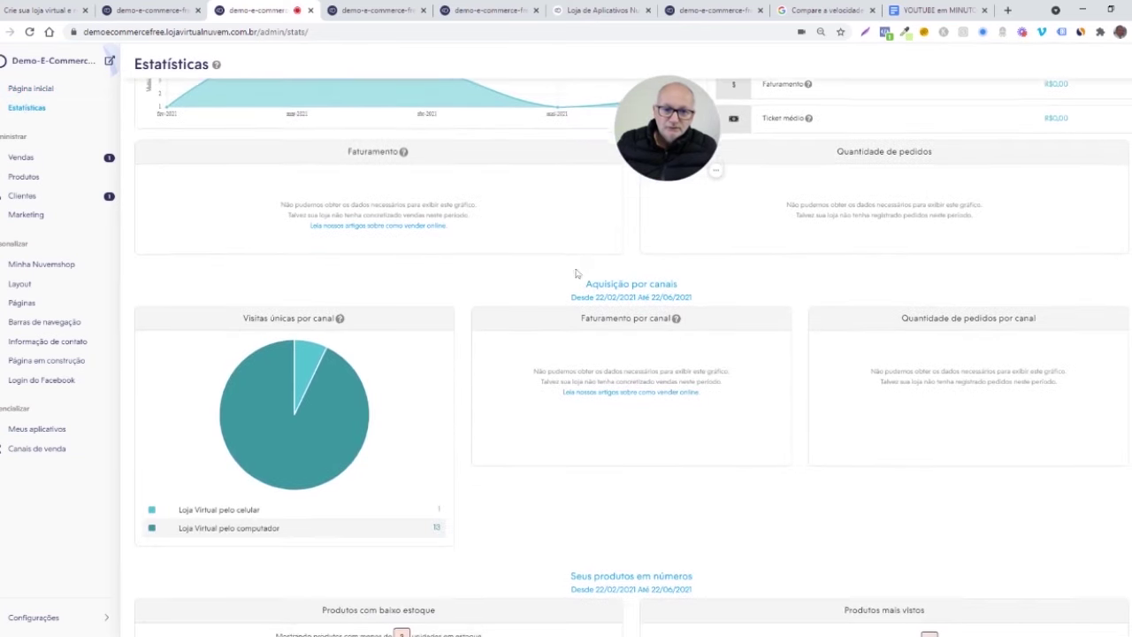
pyautogui.scroll(4, 555, 281)
pyautogui.scroll(6, 555, 282)
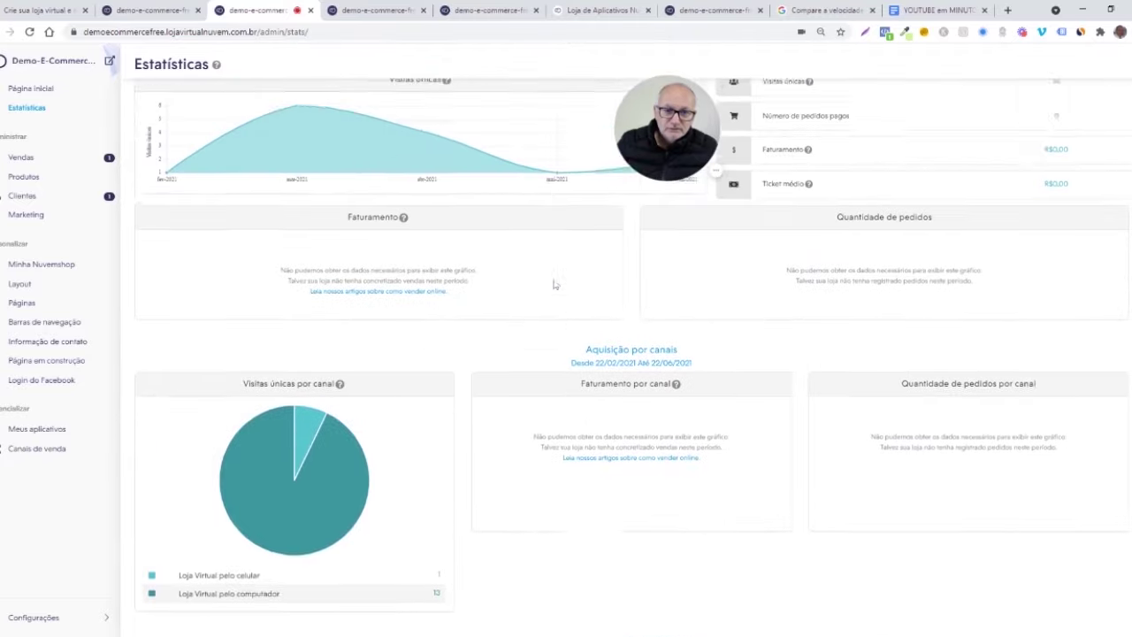
pyautogui.moveTo(673, 134); pyautogui.dragTo(636, 118)
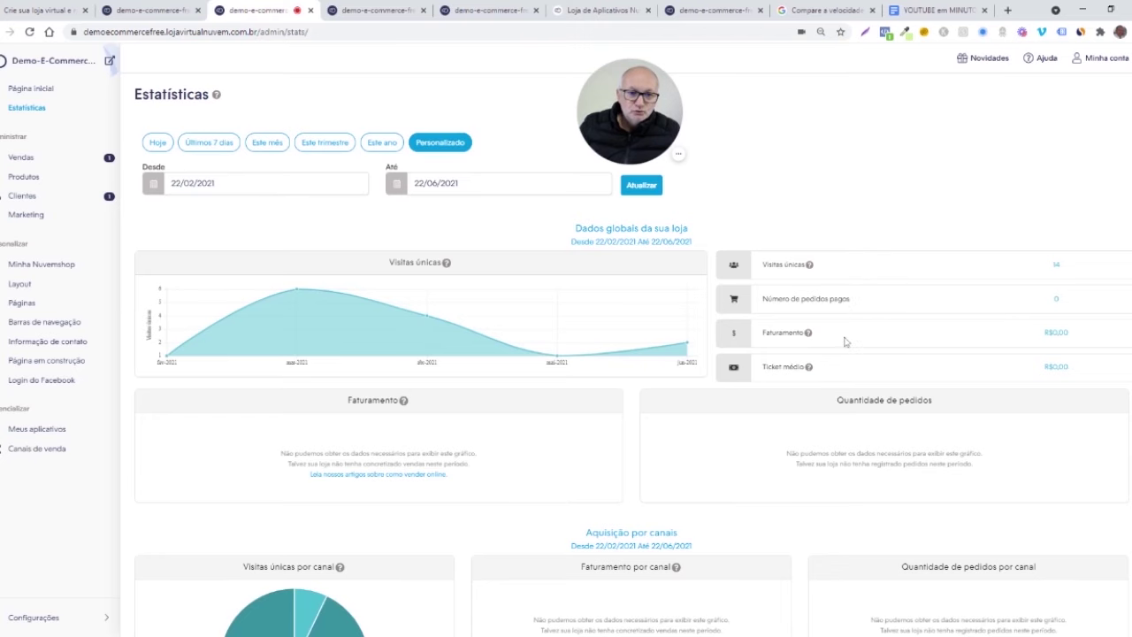
pyautogui.scroll(-2, 707, 371)
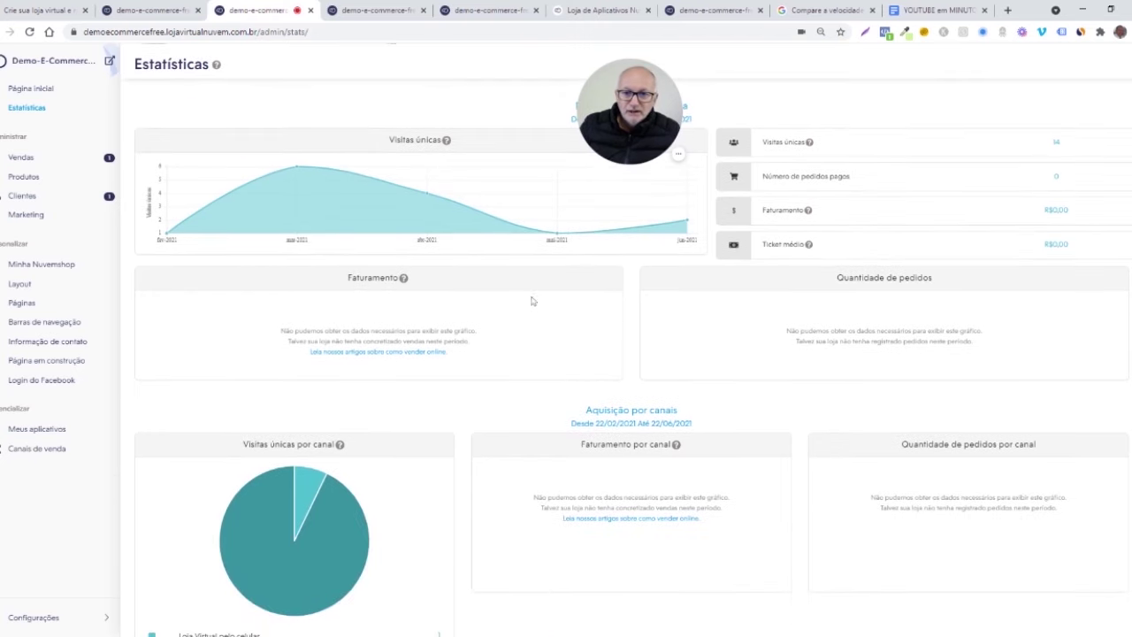
pyautogui.scroll(2, 470, 190)
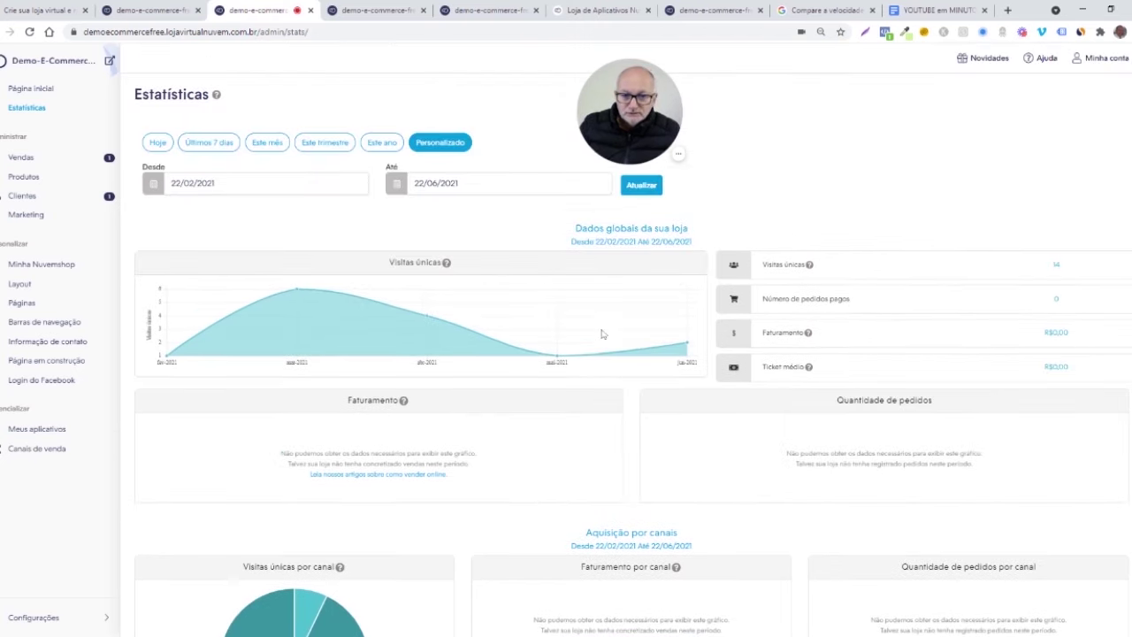
# Step: Examine the remaining store statistics: channel acquisition, product stock and view figures, best sellers, and the purchase process conversion
pyautogui.scroll(-2, 408, 323)
pyautogui.scroll(-2, 408, 323)
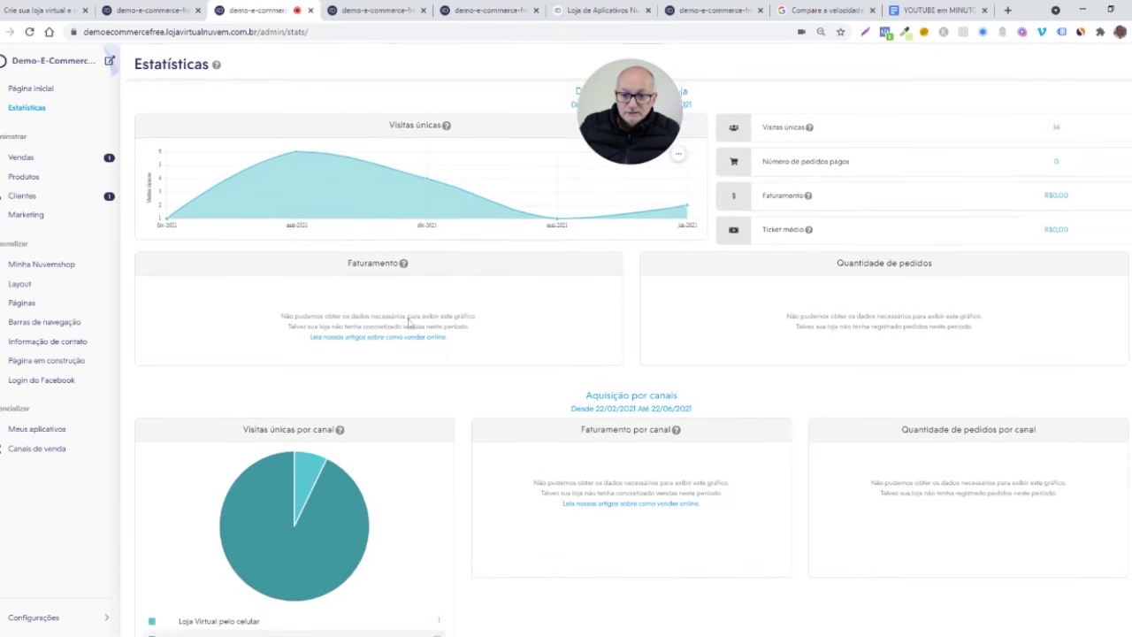
pyautogui.scroll(-2, 407, 323)
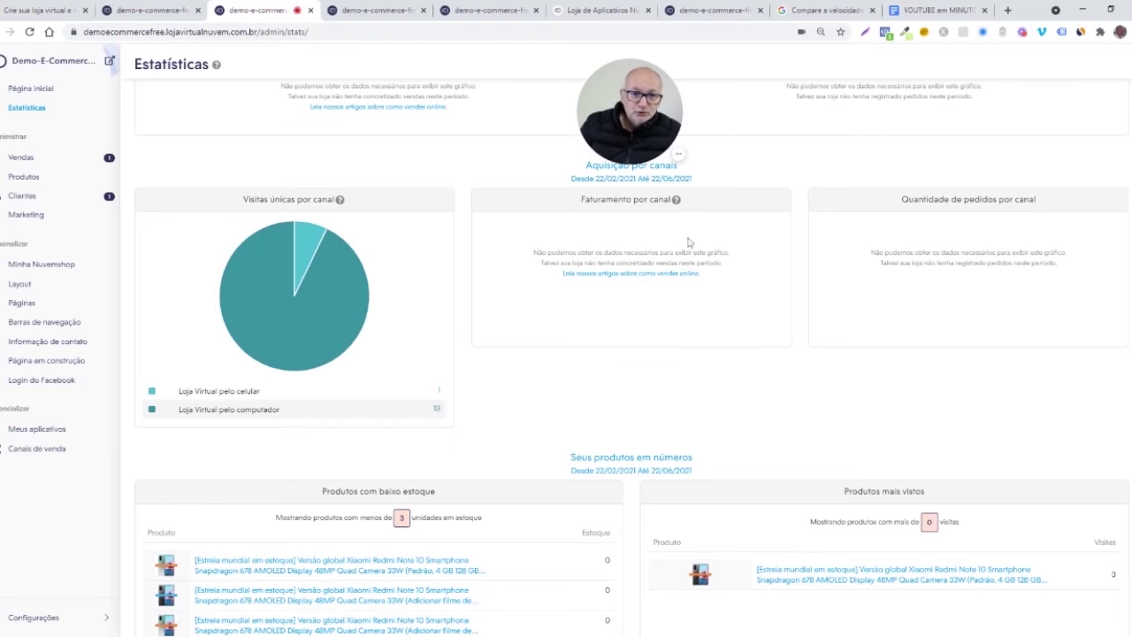
pyautogui.scroll(1, 682, 283)
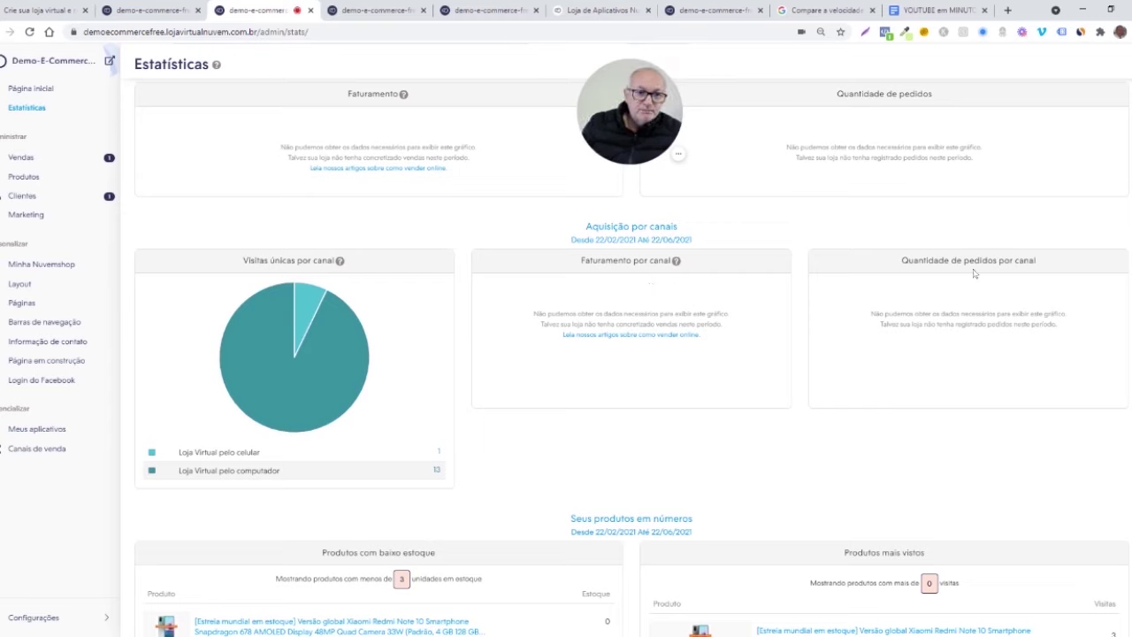
pyautogui.scroll(-3, 975, 274)
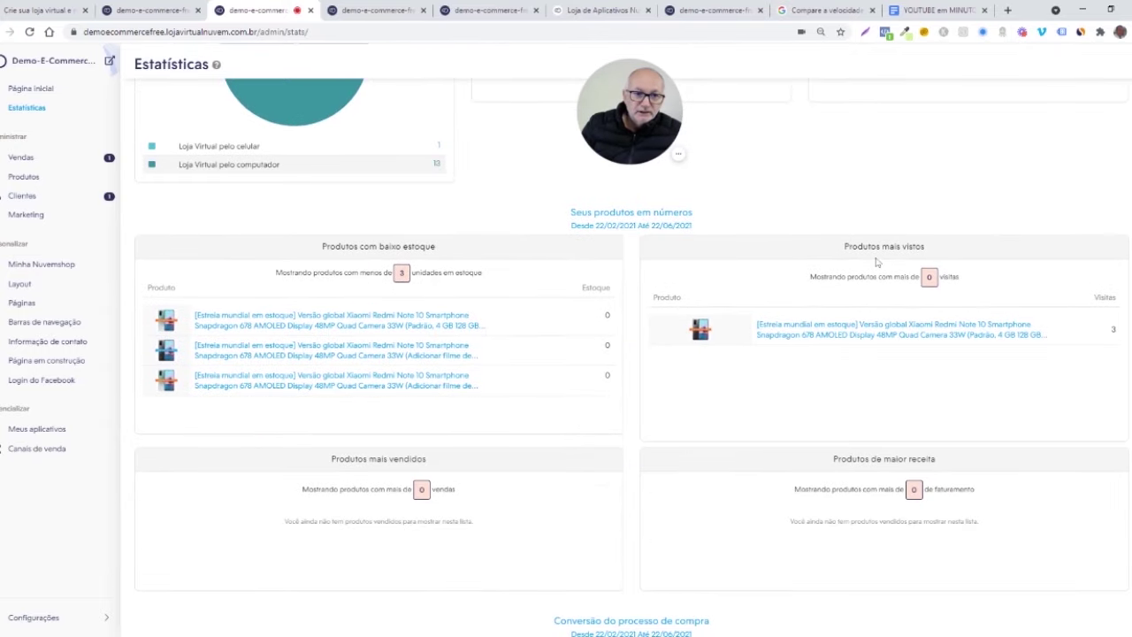
pyautogui.scroll(-3, 846, 353)
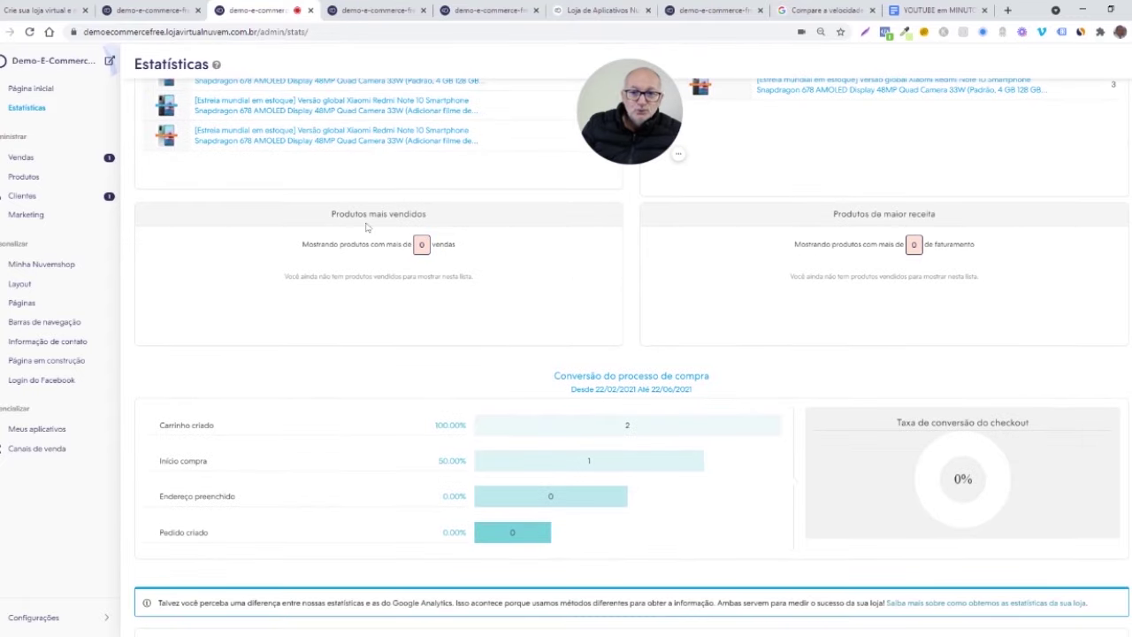
pyautogui.scroll(-1, 434, 327)
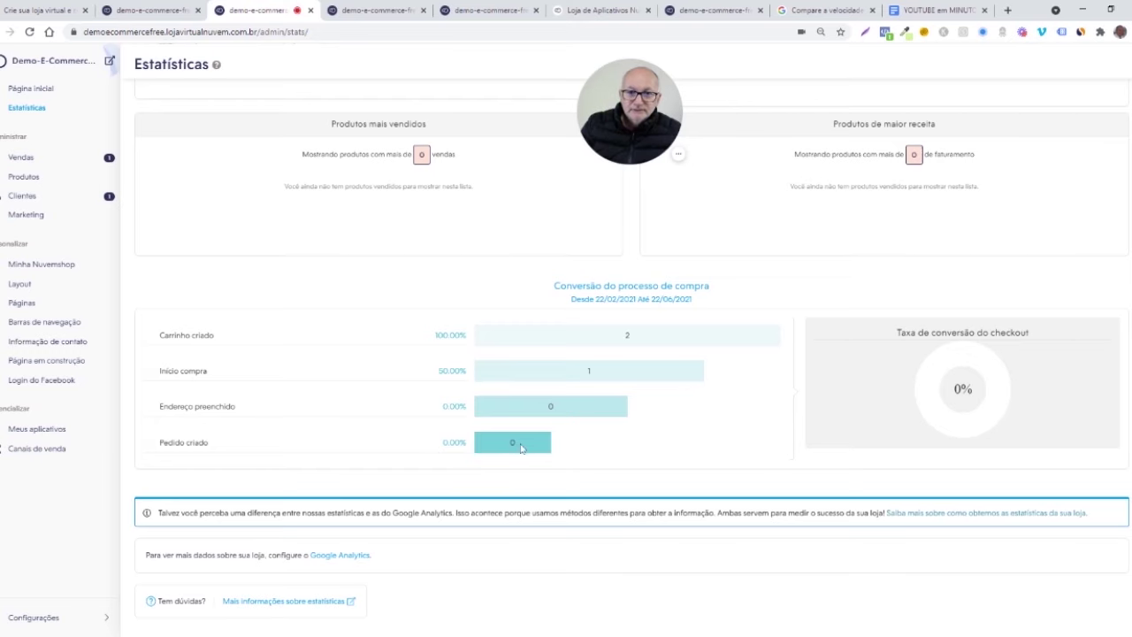
pyautogui.scroll(2, 521, 448)
pyautogui.scroll(-2, 521, 448)
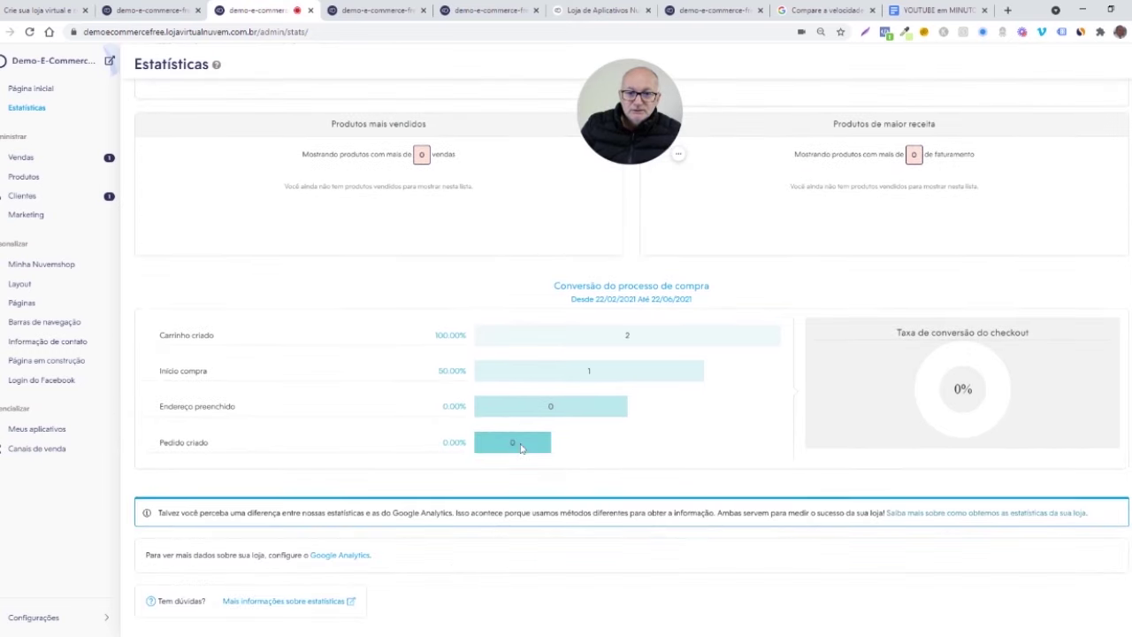
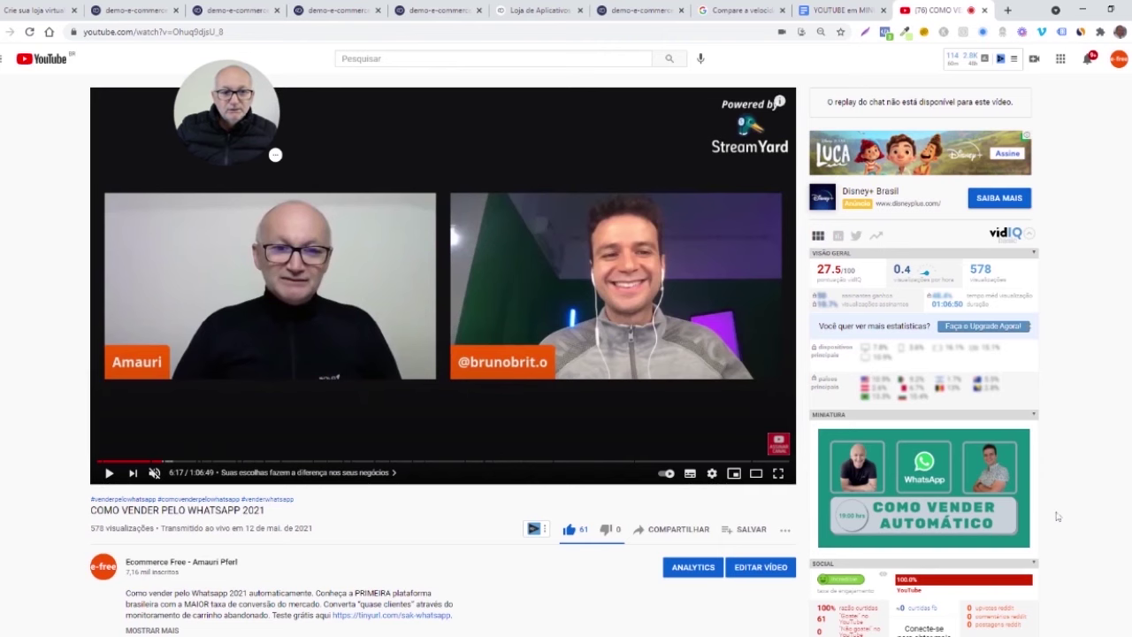
# Step: Look over the YouTube page of the COMO VENDER PELO WHATSAPP 2021 video and its channel description
pyautogui.scroll(-1, 1057, 515)
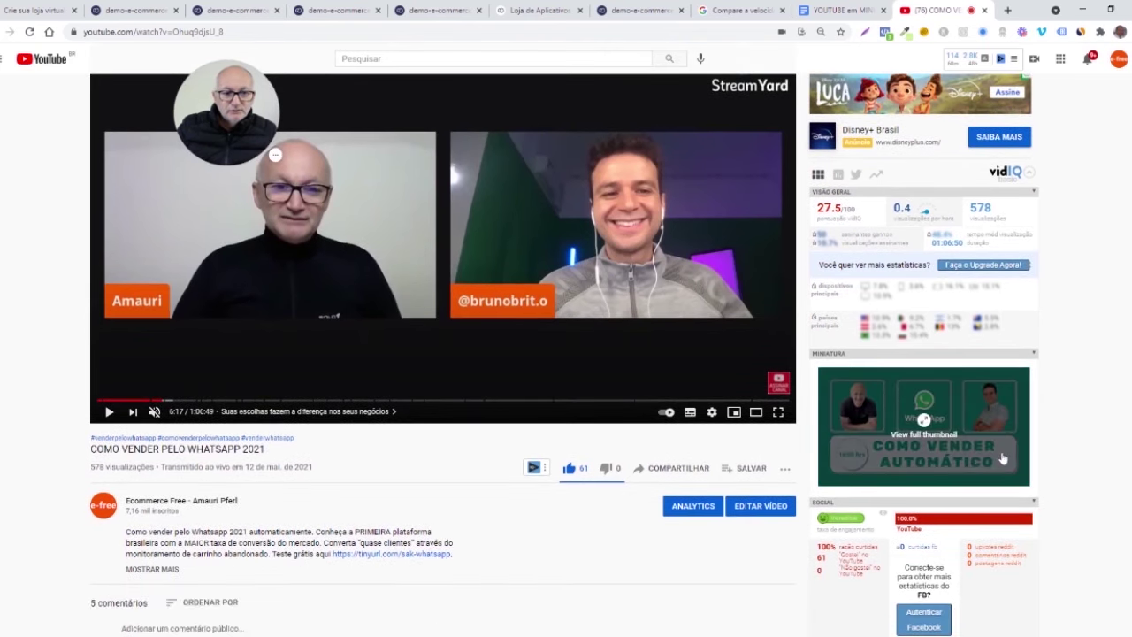
pyautogui.scroll(1, 915, 436)
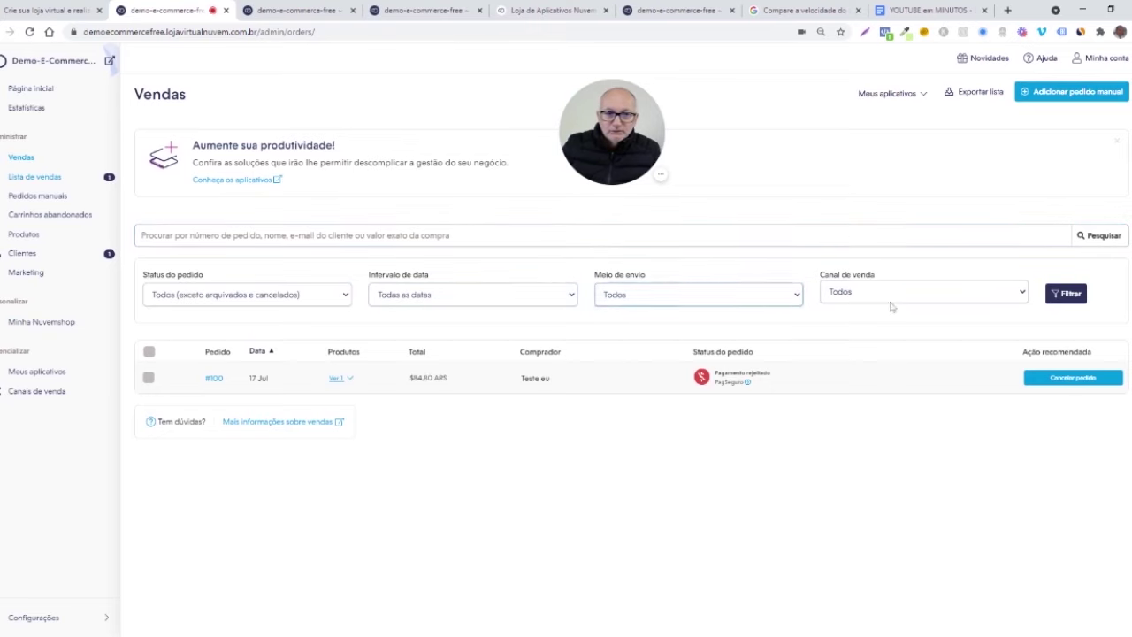
# Step: Configure the abandoned cart notifications to send emails automatically 6 hours after the customer abandons the purchase, and save the changes
pyautogui.click(49, 216)
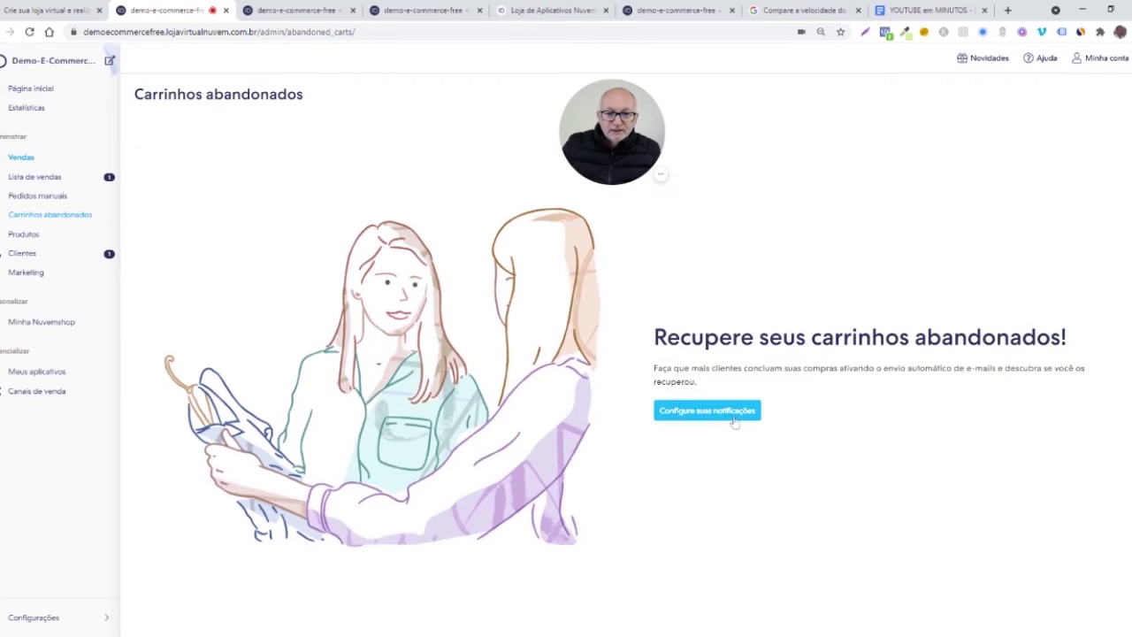
pyautogui.scroll(-1, 733, 423)
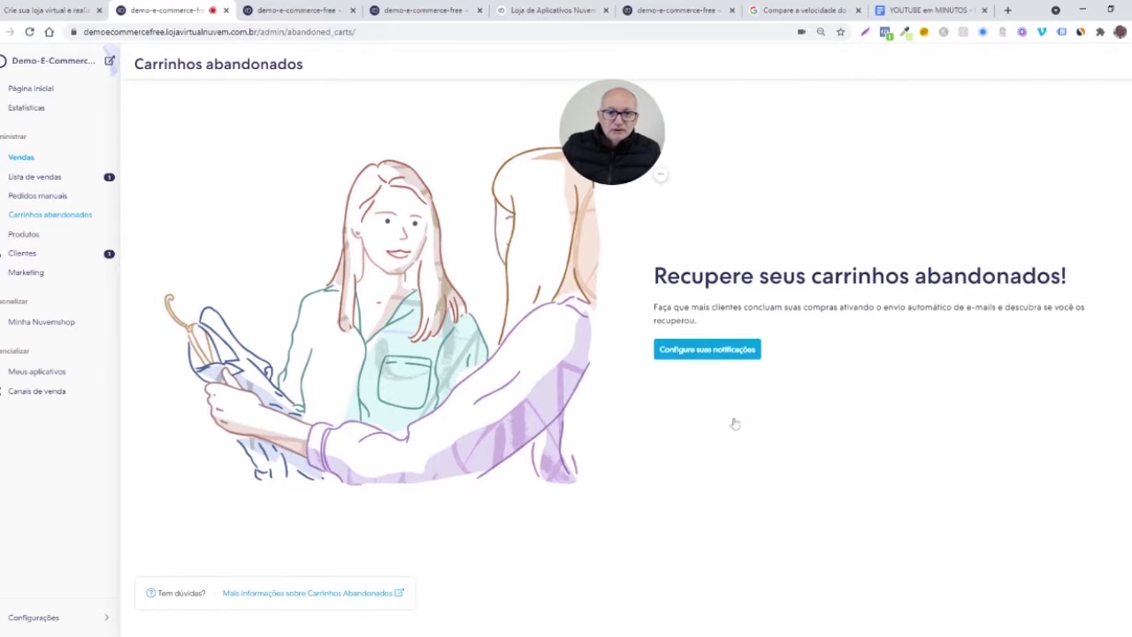
pyautogui.scroll(1, 733, 422)
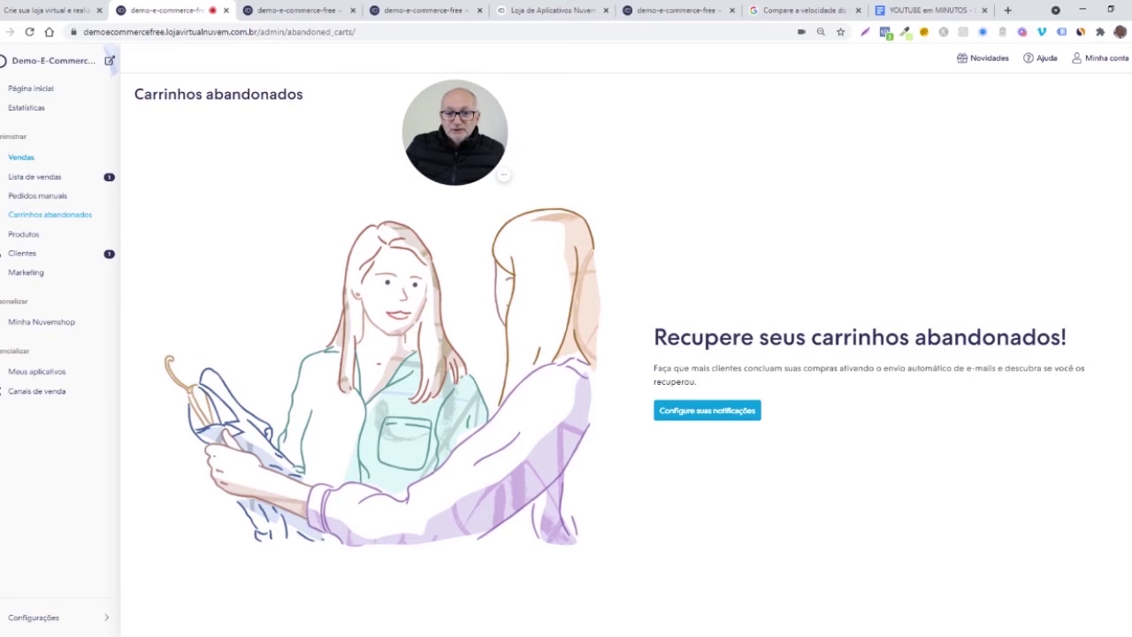
pyautogui.click(717, 412)
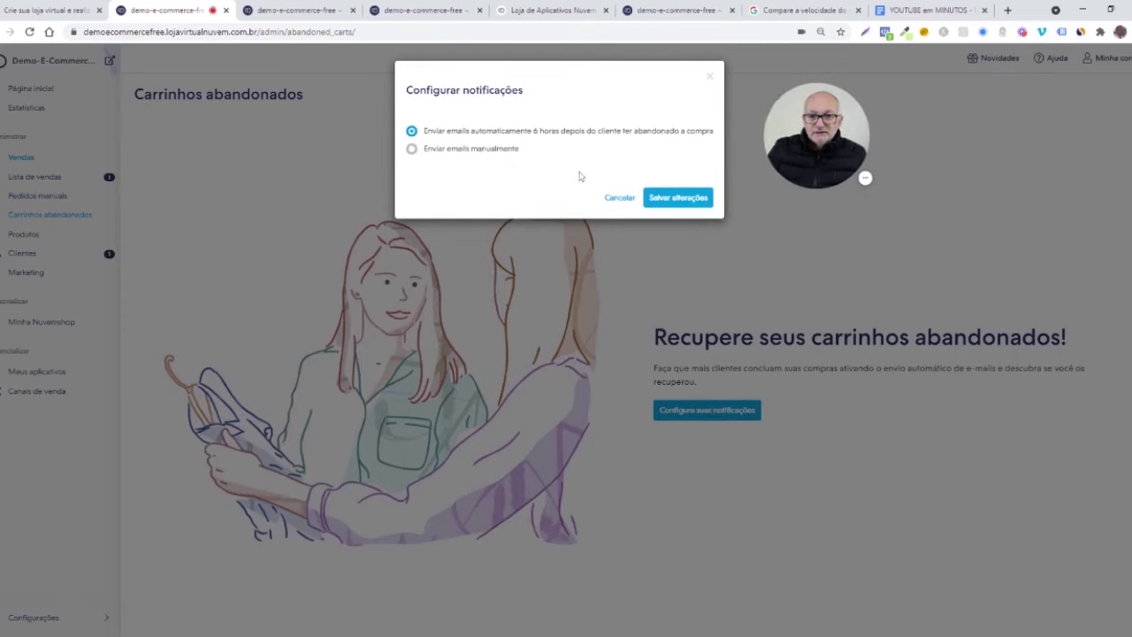
pyautogui.click(676, 202)
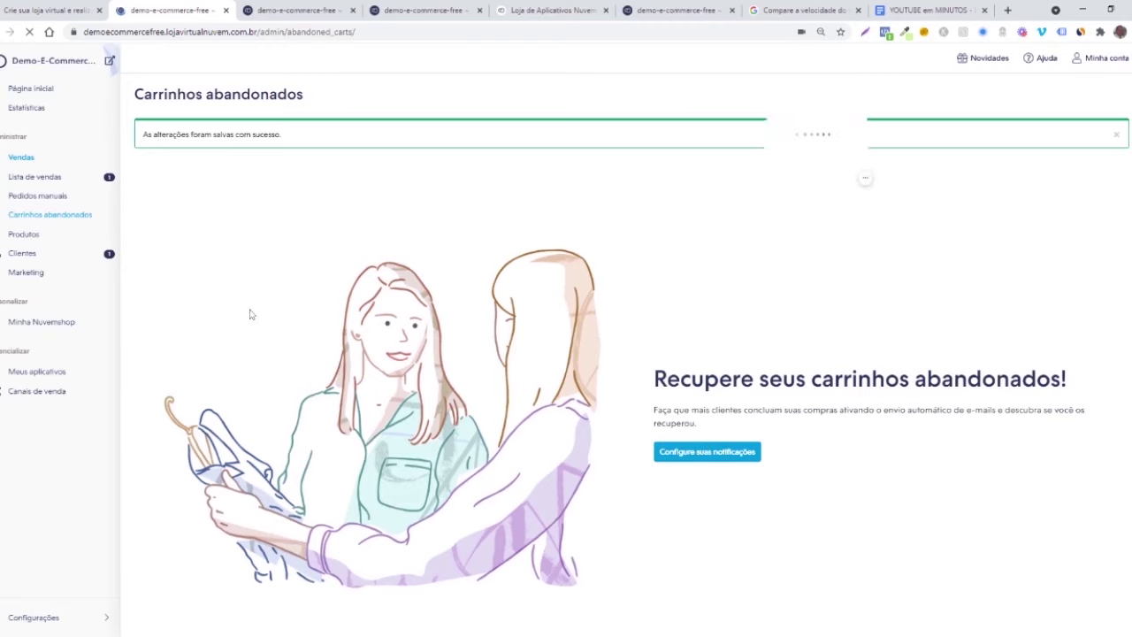
pyautogui.moveTo(686, 158); pyautogui.dragTo(614, 107)
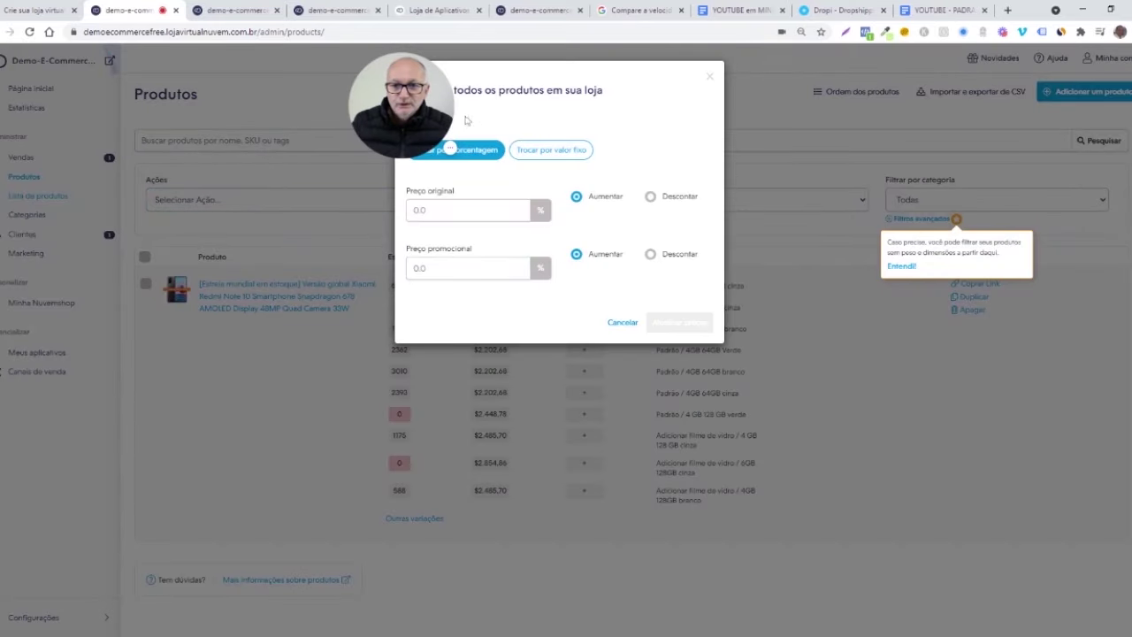
# Step: Examine the percentage and fixed-value options for changing all products' original and promotional prices, and leave without updating any prices
pyautogui.moveTo(384, 114); pyautogui.dragTo(238, 130)
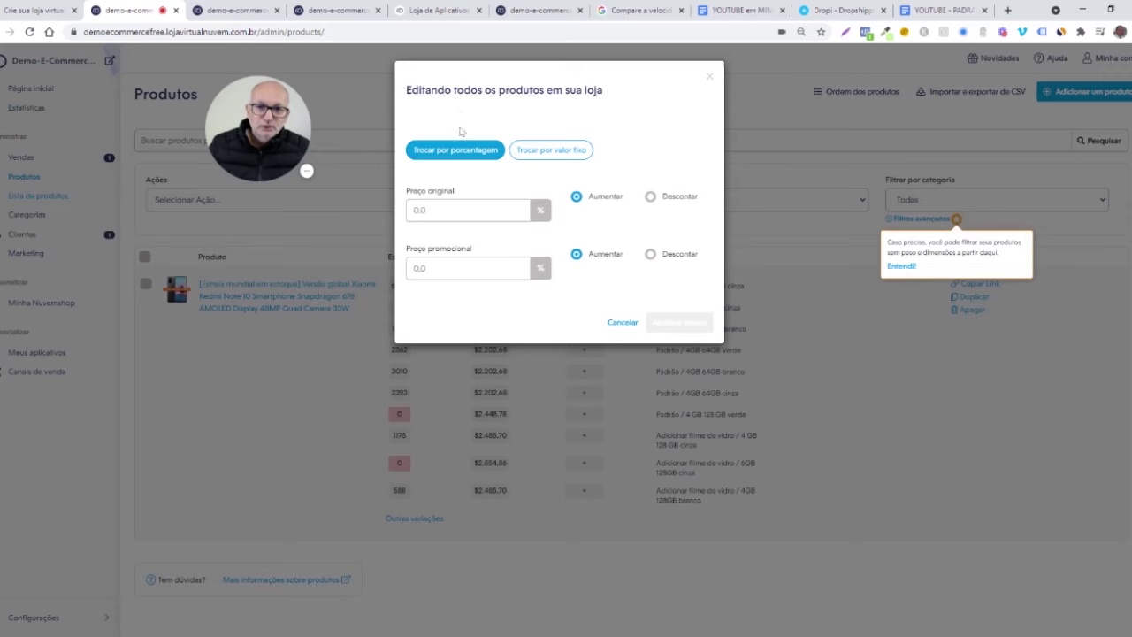
pyautogui.click(550, 152)
pyautogui.click(476, 158)
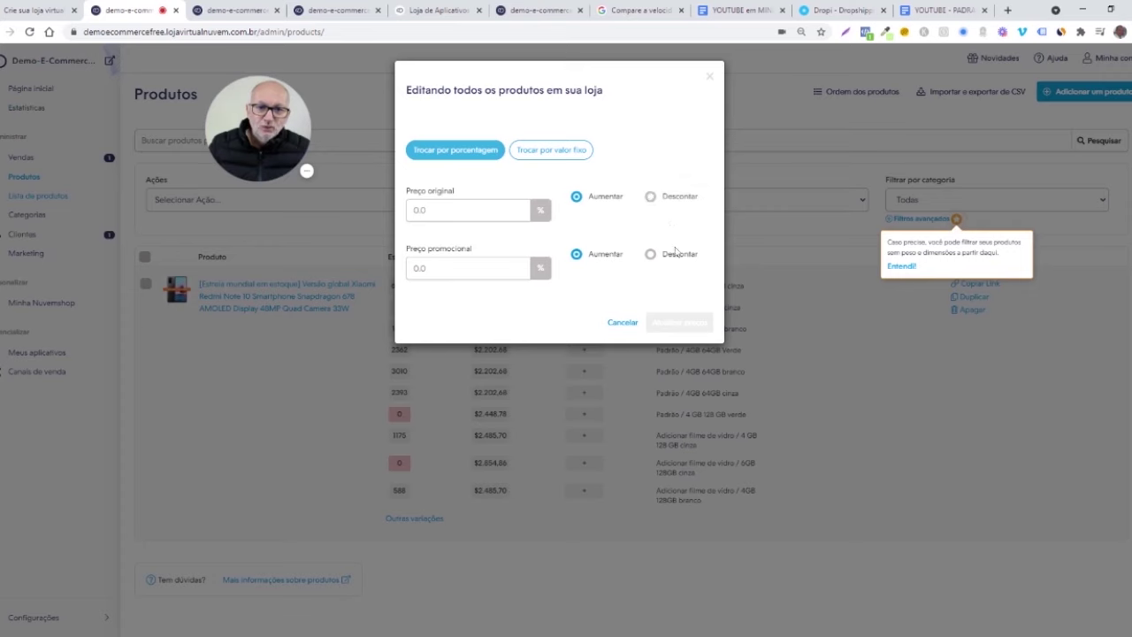
pyautogui.click(452, 212)
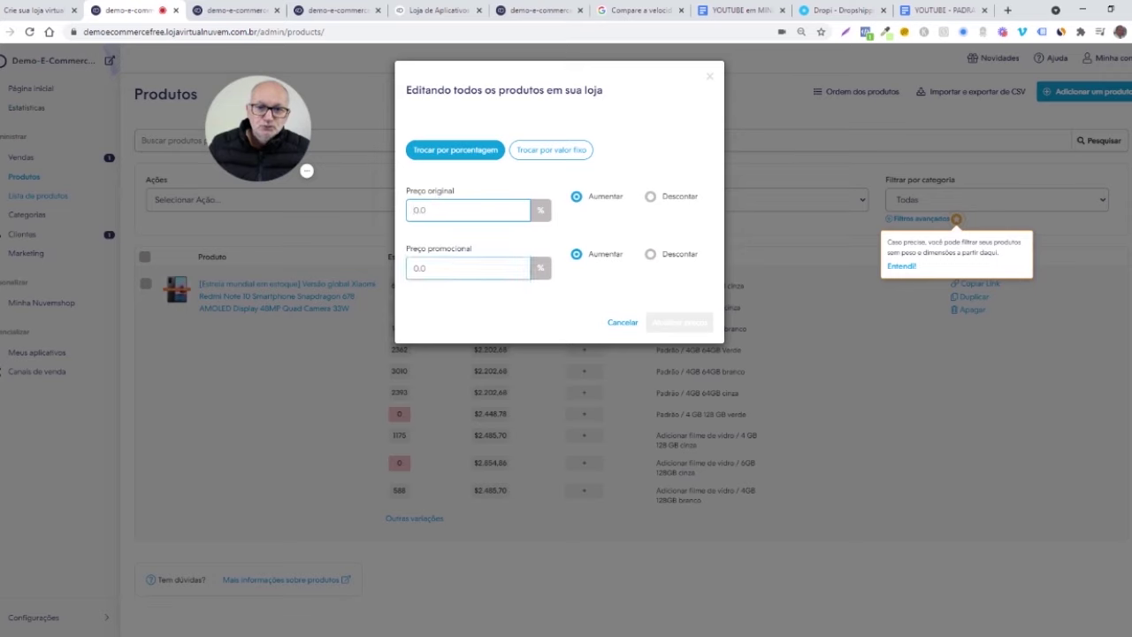
pyautogui.click(469, 268)
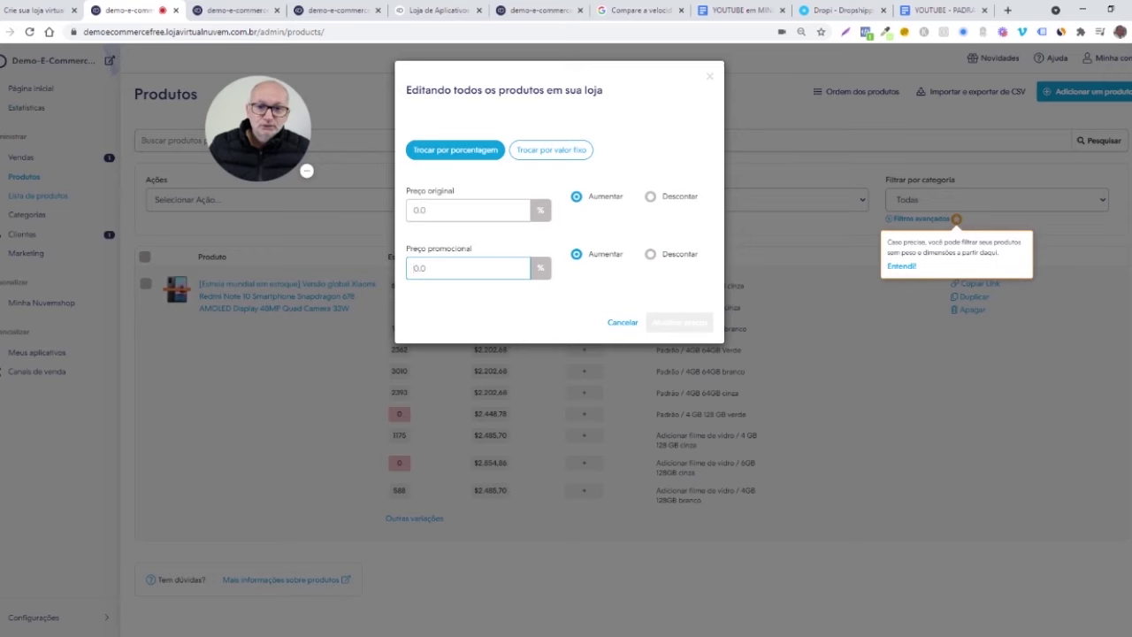
pyautogui.click(507, 169)
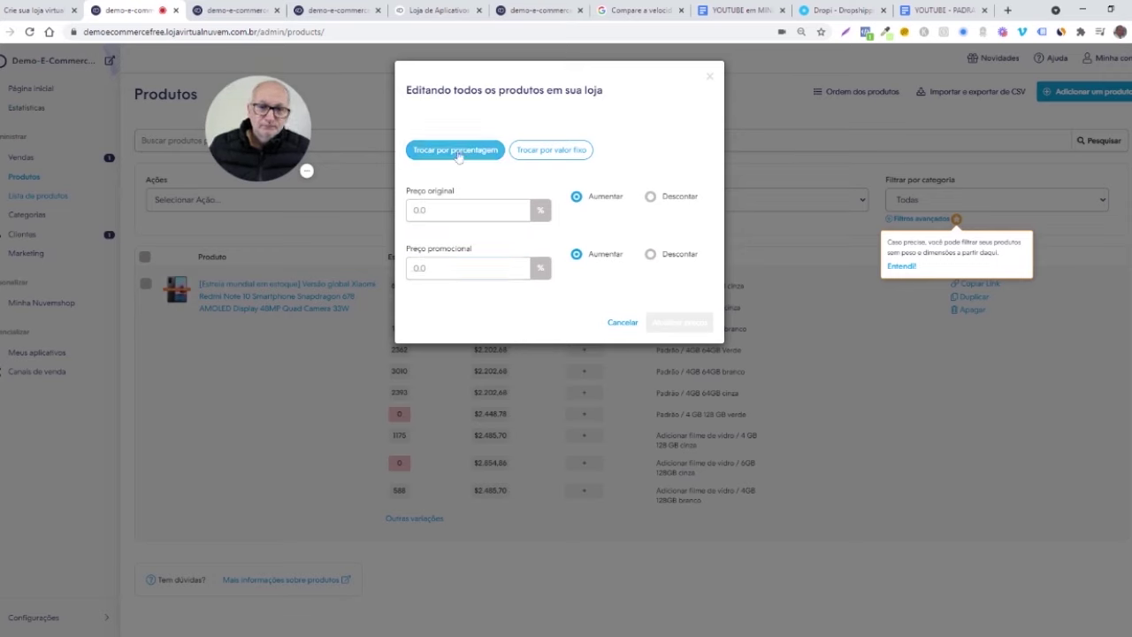
pyautogui.click(447, 210)
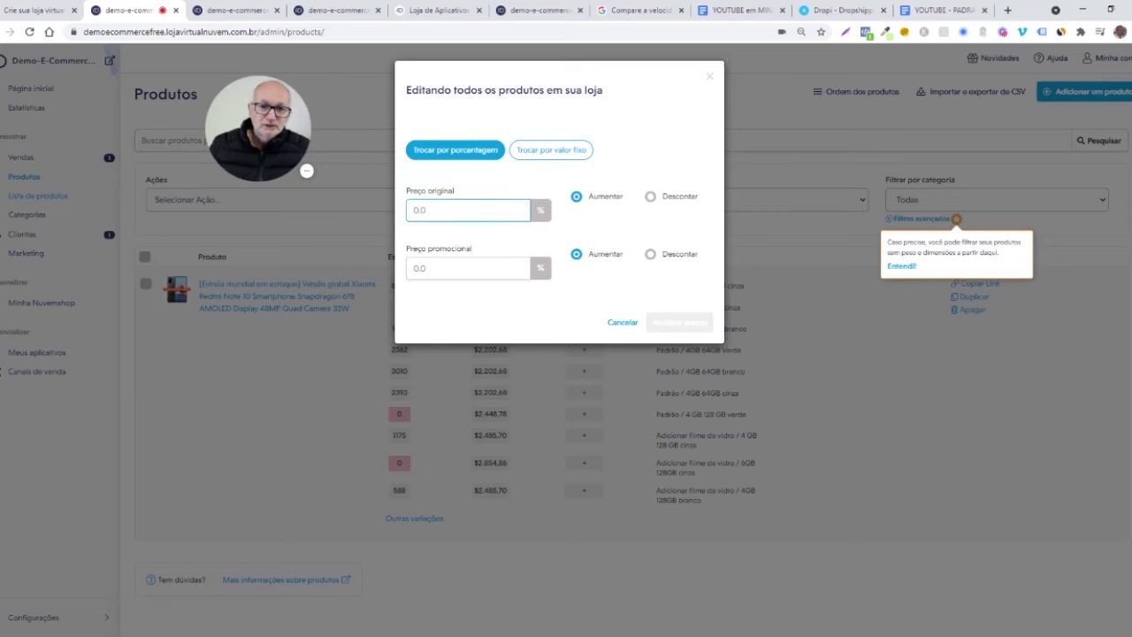
pyautogui.click(453, 265)
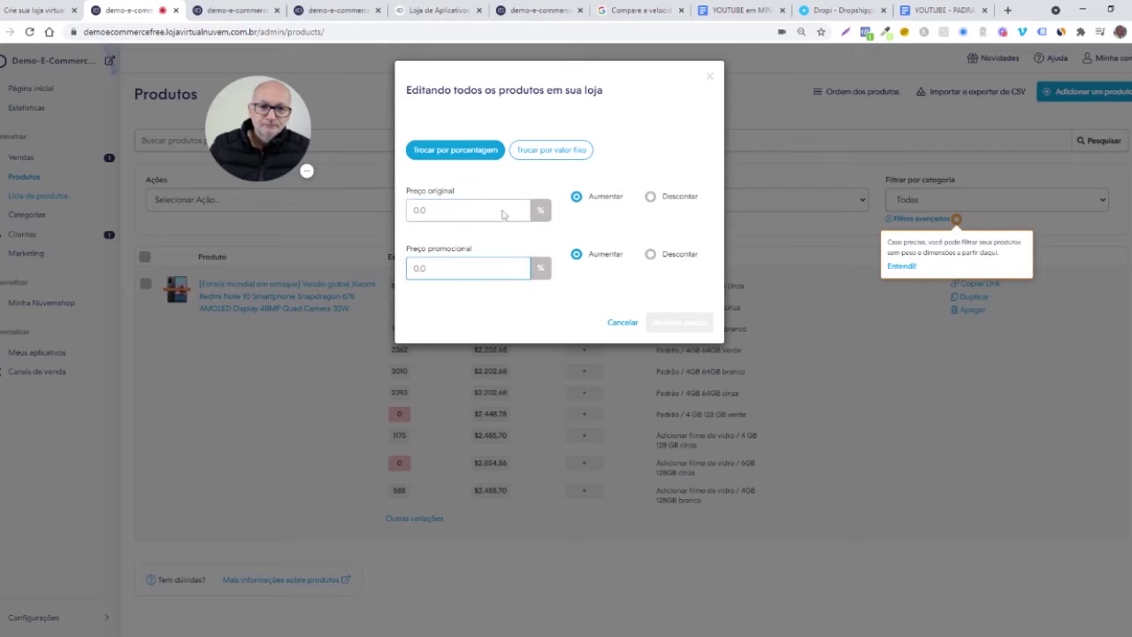
pyautogui.click(623, 322)
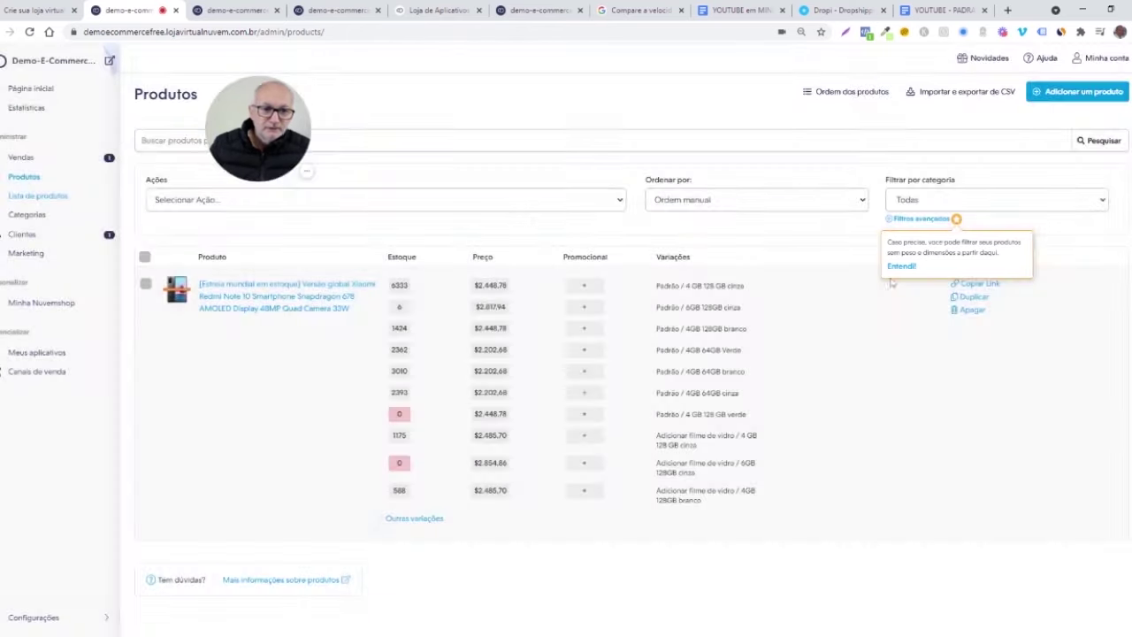
# Step: Review the advanced product filters, including weight and dimensions, and the actions available for the product list
pyautogui.click(920, 219)
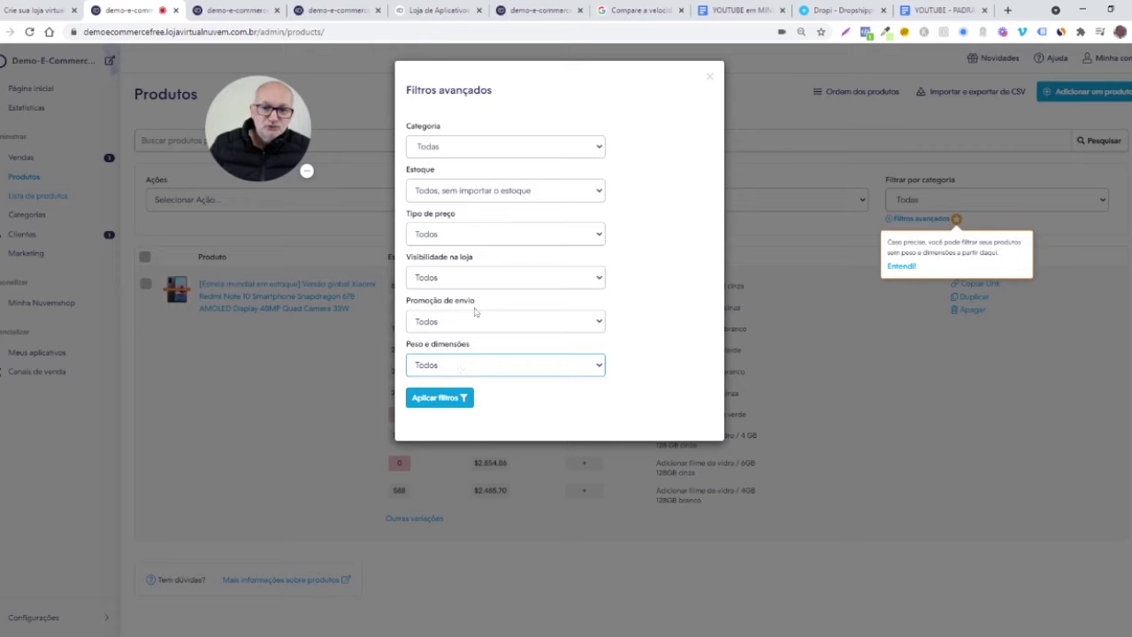
pyautogui.click(485, 369)
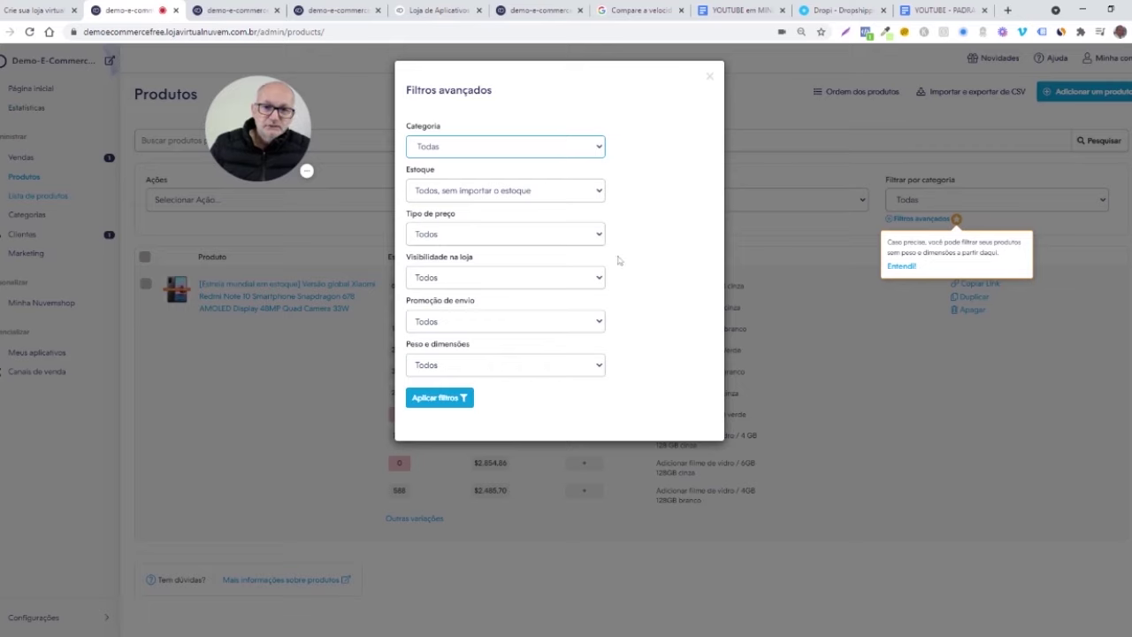
pyautogui.press('Escape')
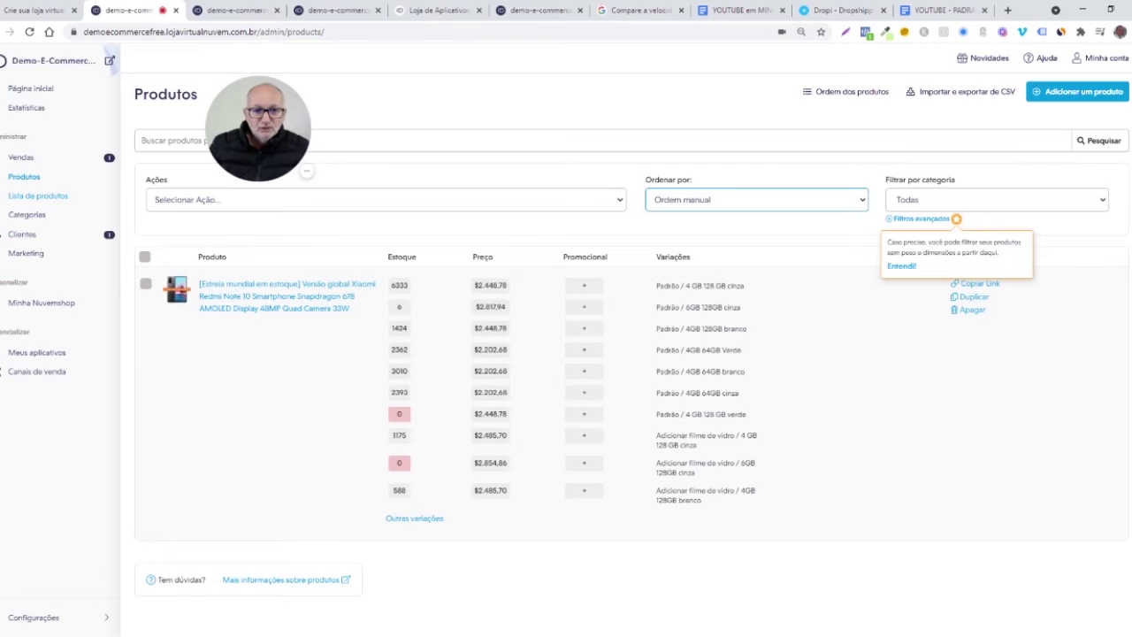
pyautogui.click(356, 200)
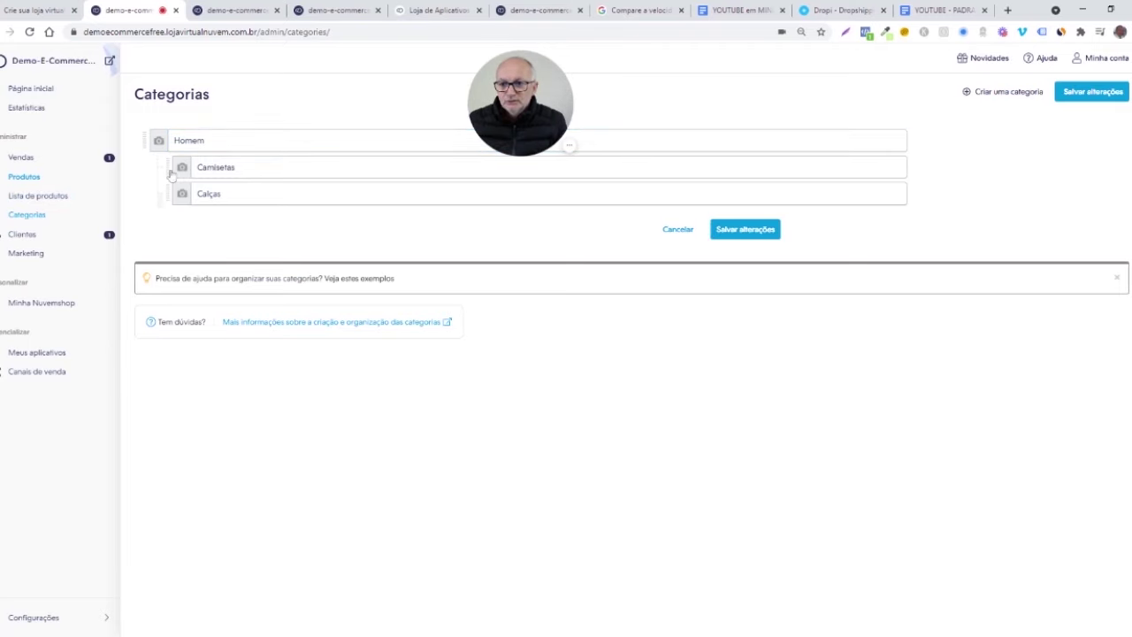
# Step: Look over the arrangement of the product categories and open the customer list and its contacts
pyautogui.moveTo(166, 170)
pyautogui.mouseDown()
pyautogui.moveTo(169, 191)
pyautogui.moveTo(166, 171)
pyautogui.mouseUp()
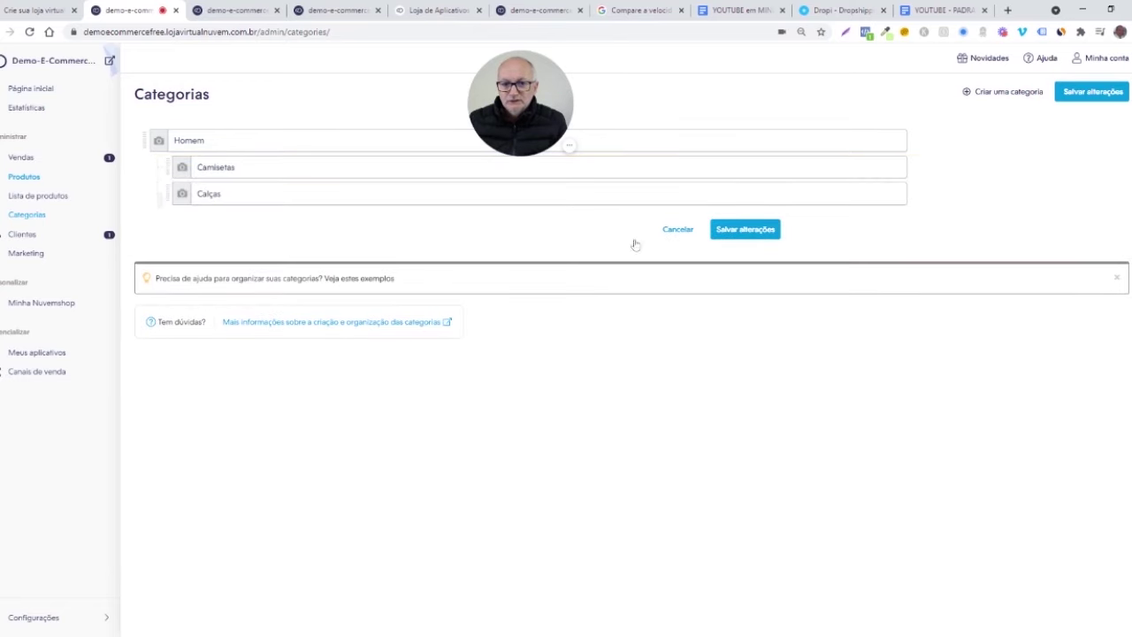
pyautogui.click(23, 234)
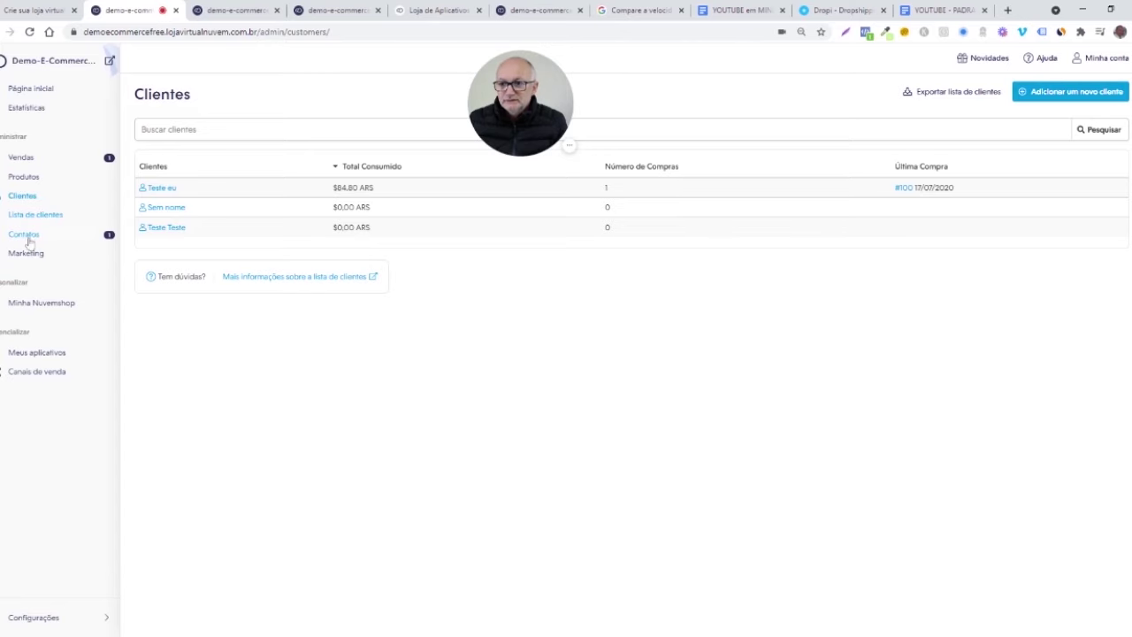
pyautogui.click(25, 235)
# Step: Open the marketing area and look through the apps offered under Outras ferramentas
pyautogui.click(26, 253)
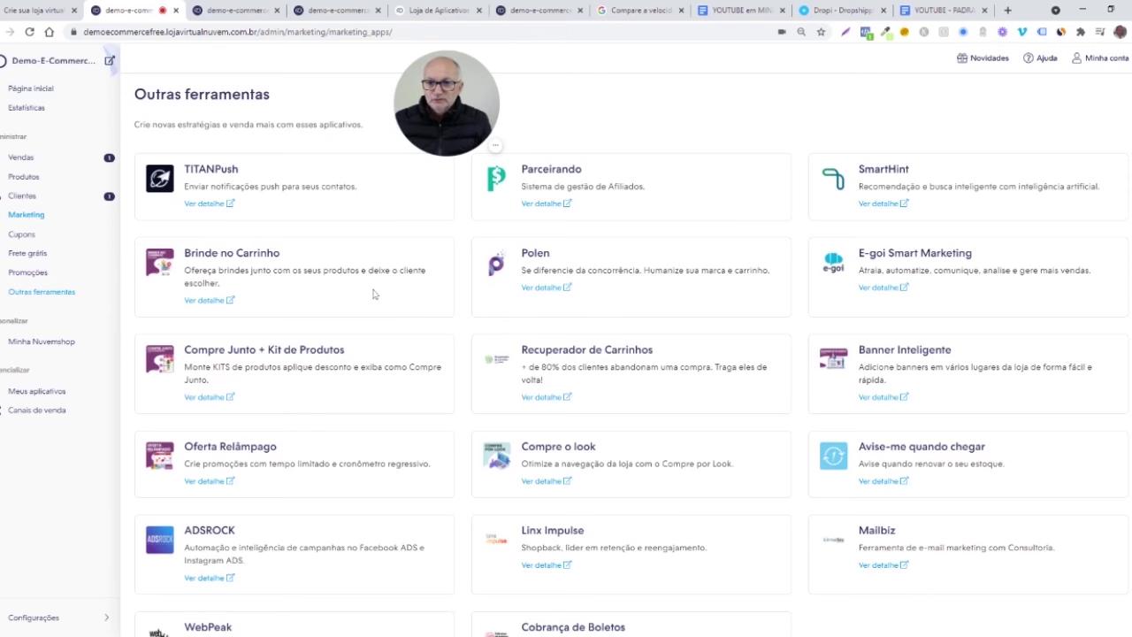
pyautogui.scroll(-2, 376, 294)
pyautogui.scroll(2, 393, 299)
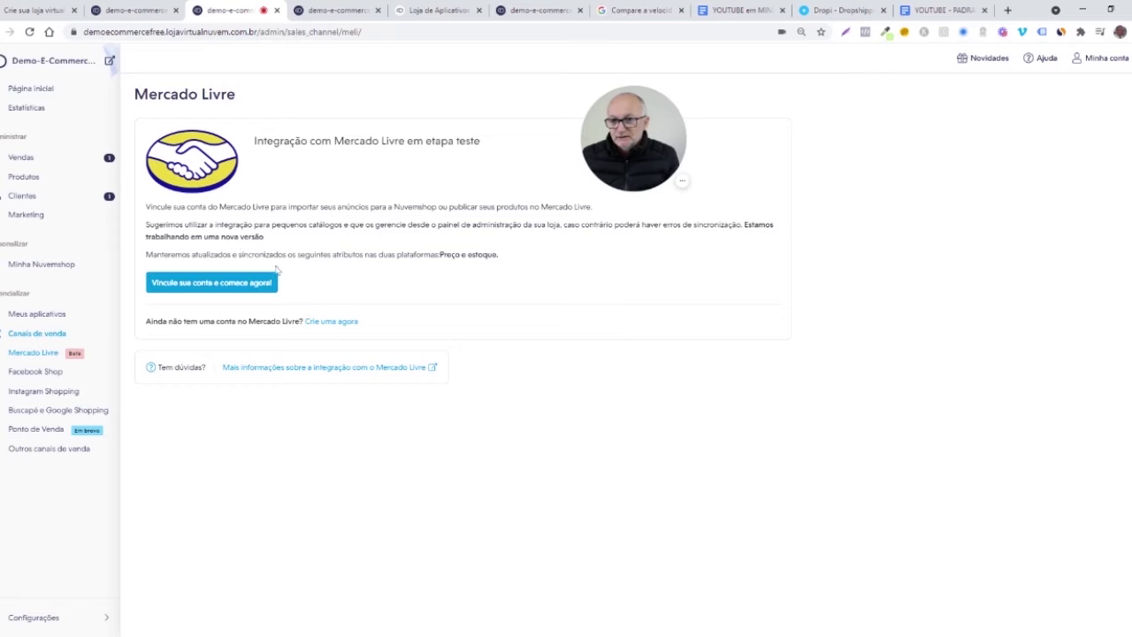
# Step: View the Ponto de Venda sales channel and browse the latest Novidades da Nuvemshop entries
pyautogui.click(38, 431)
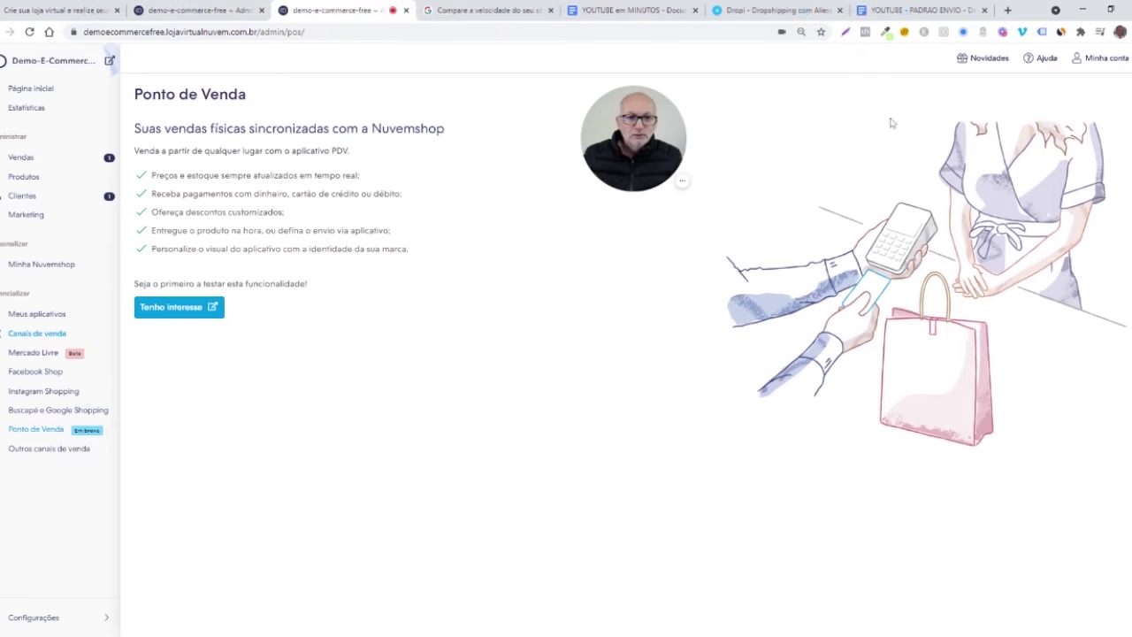
pyautogui.click(992, 61)
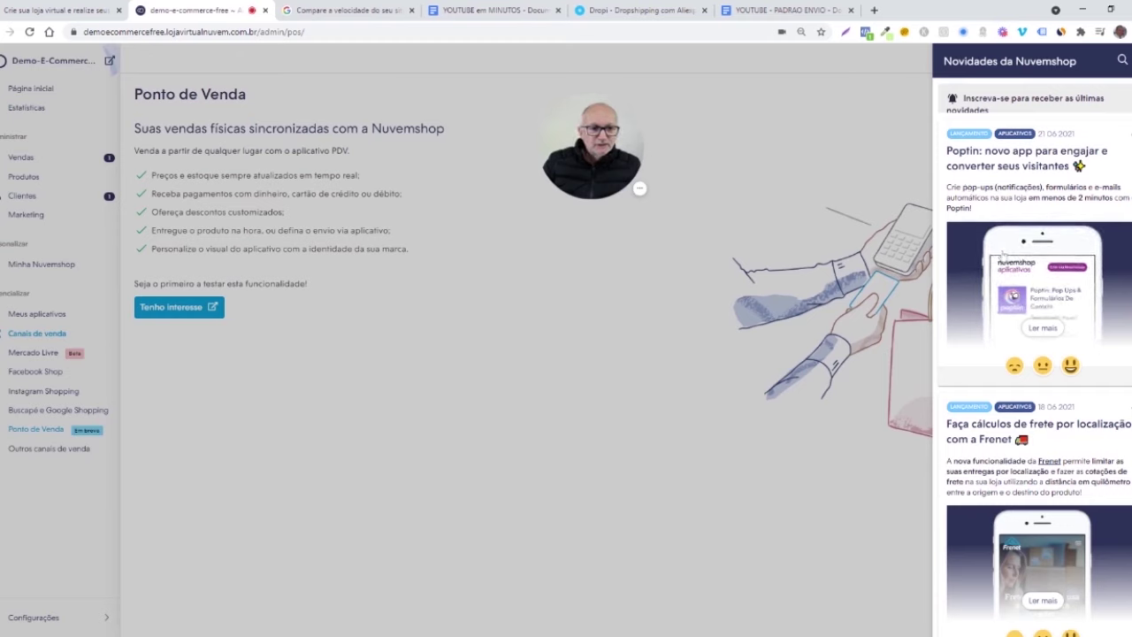
pyautogui.scroll(-1, 1035, 360)
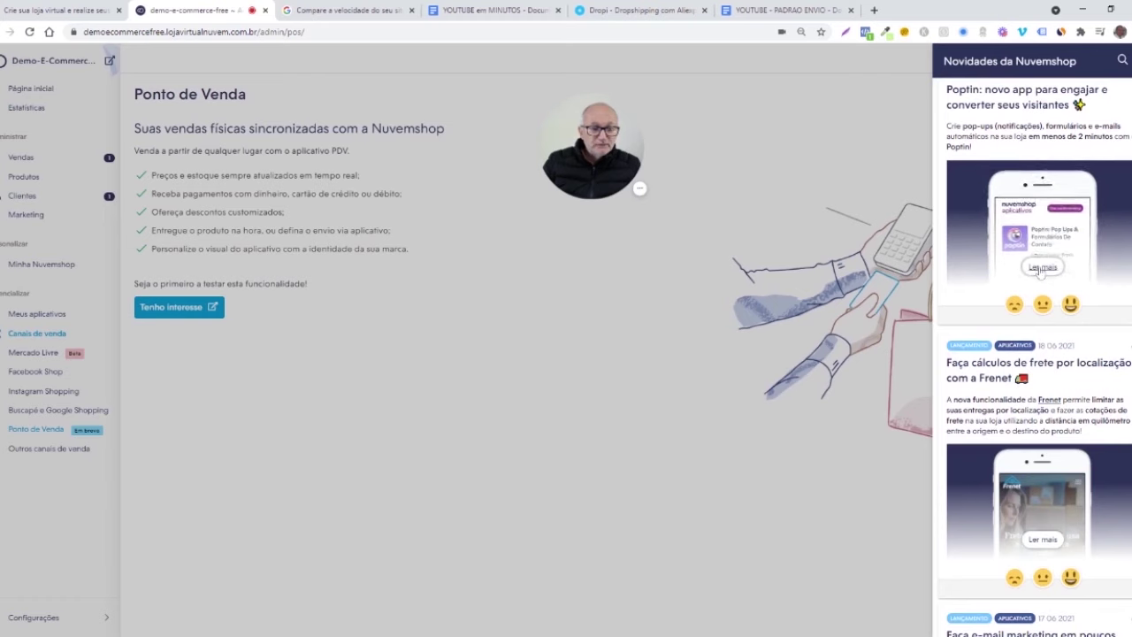
# Step: Browse the June 2021 Novidades da Nuvemshop entries, from the Frenet shipping and Mensagex announcements to the WhatsApp link generator and Smartbis
pyautogui.scroll(-2, 1026, 271)
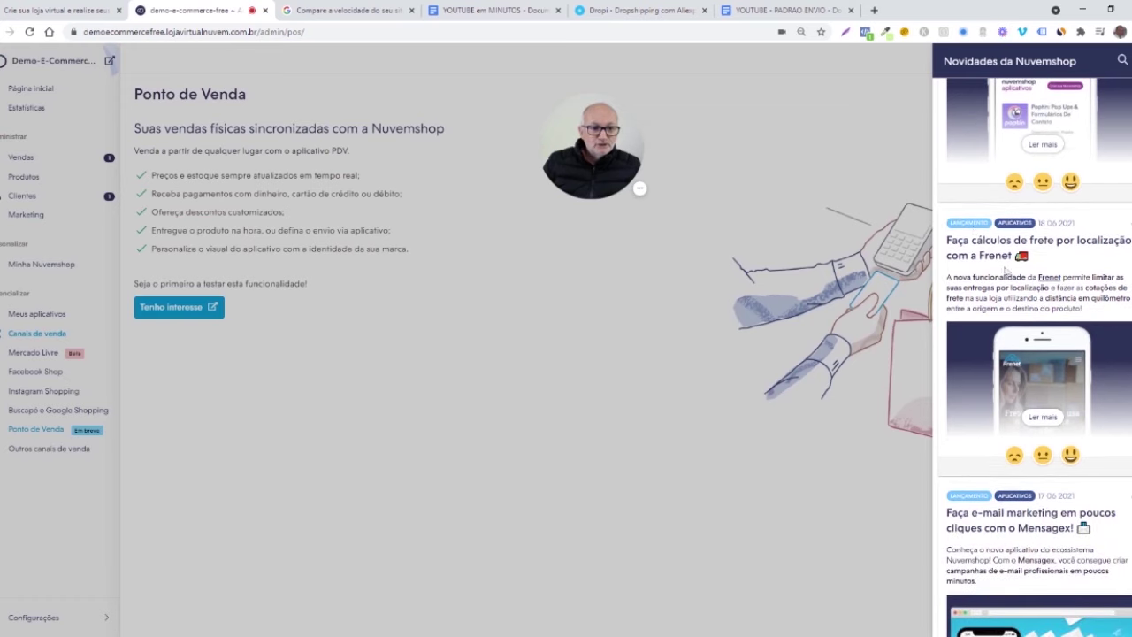
pyautogui.scroll(-1, 1075, 264)
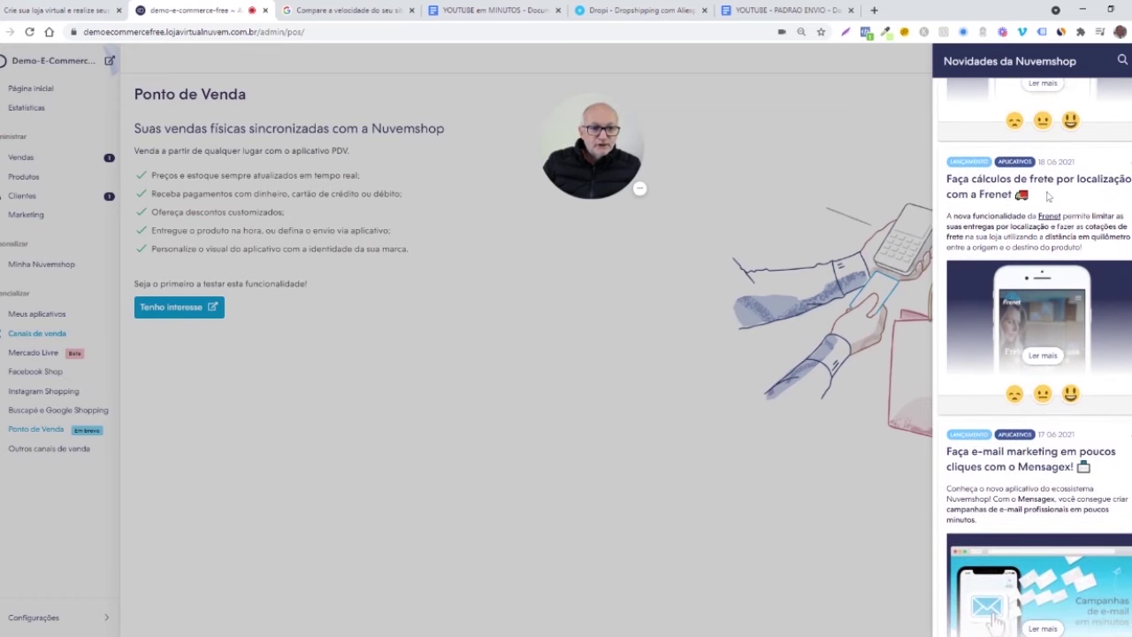
pyautogui.scroll(-1, 978, 207)
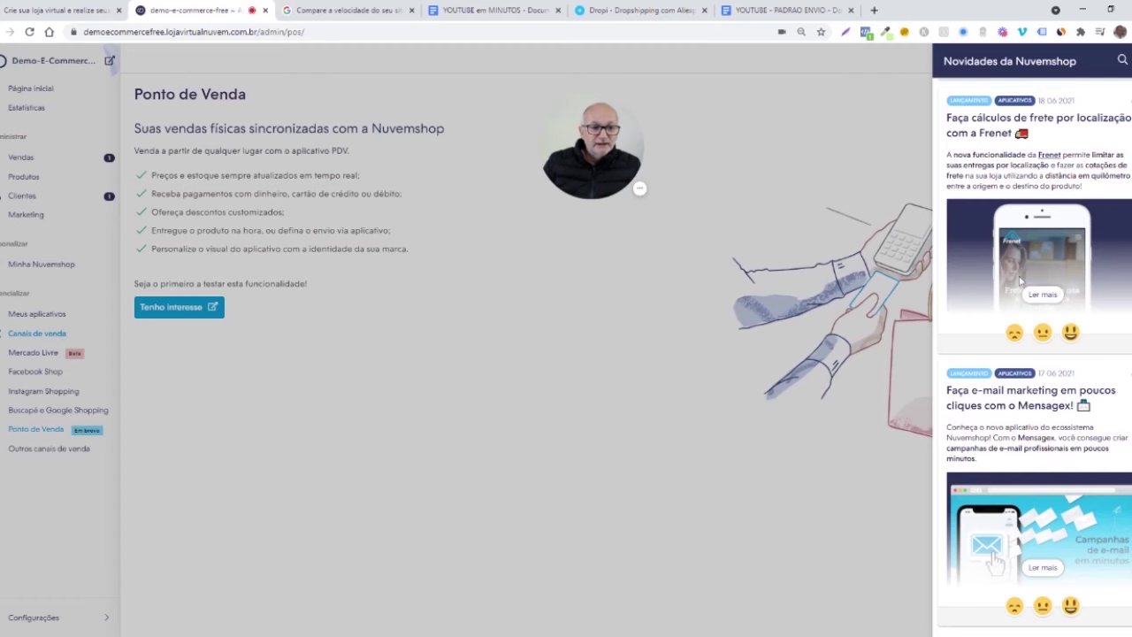
pyautogui.scroll(-1, 1019, 282)
pyautogui.scroll(-3, 1010, 274)
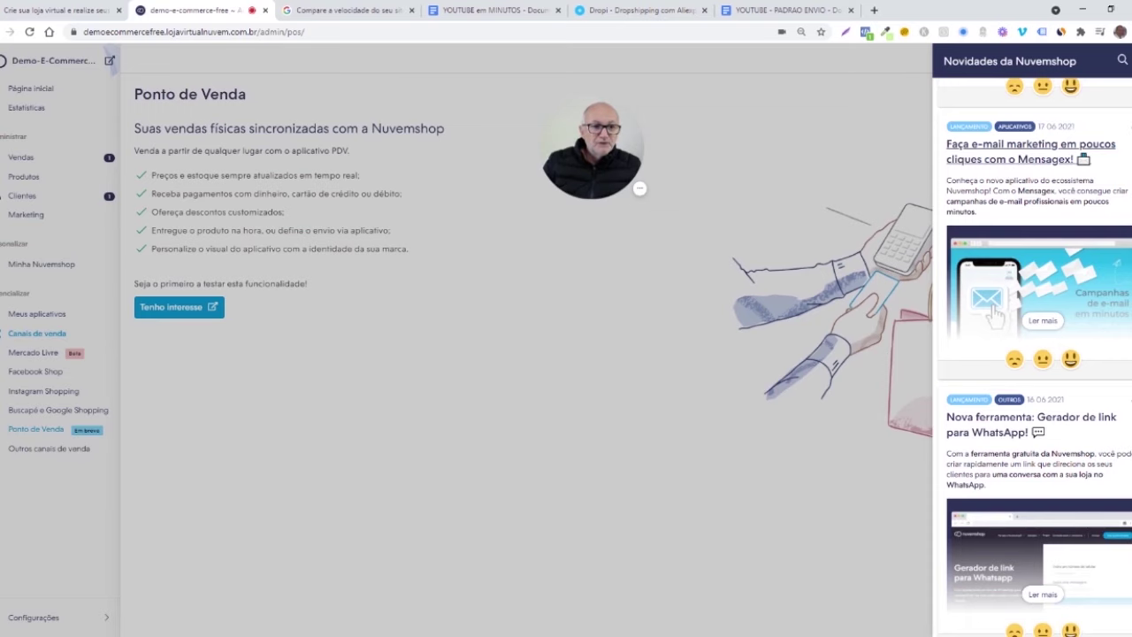
pyautogui.scroll(-3, 1051, 187)
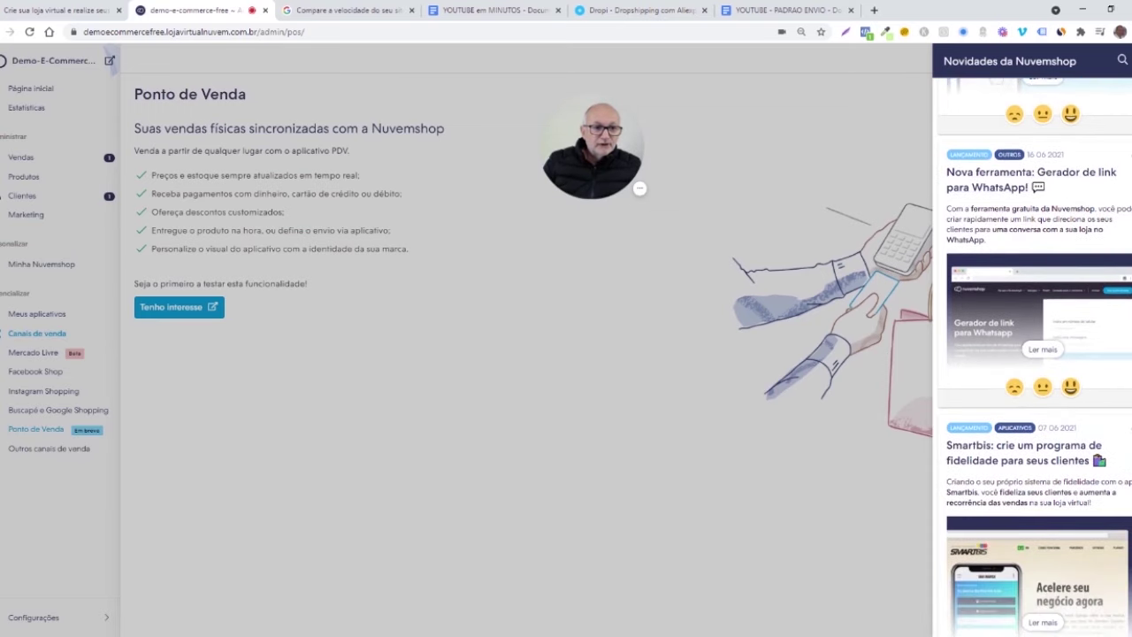
pyautogui.scroll(-3, 1002, 189)
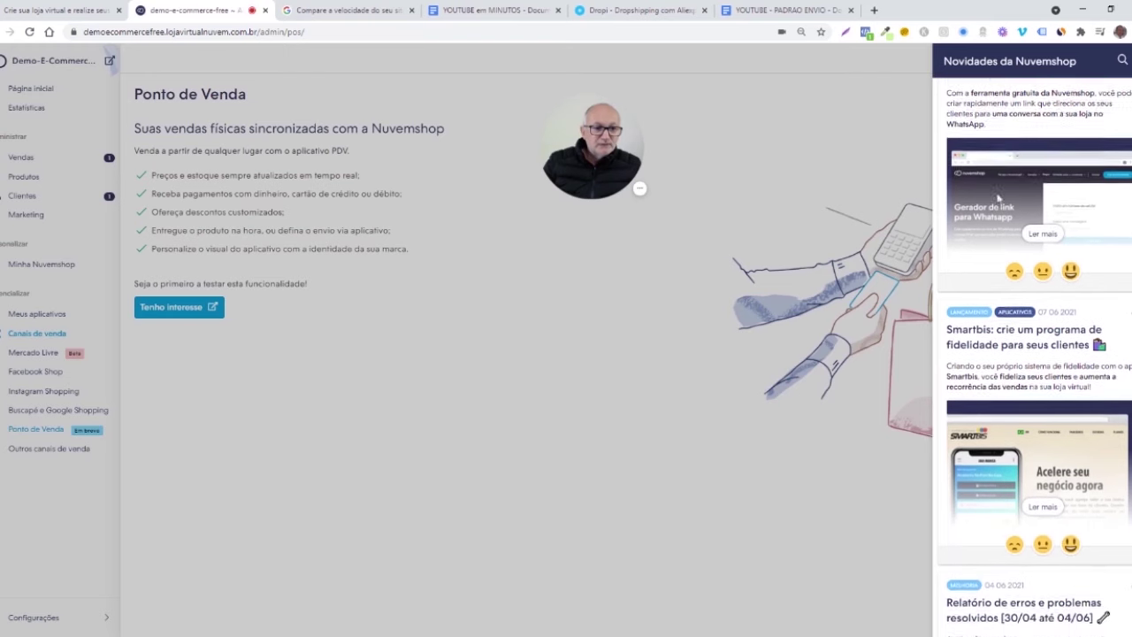
pyautogui.scroll(-10, 1000, 217)
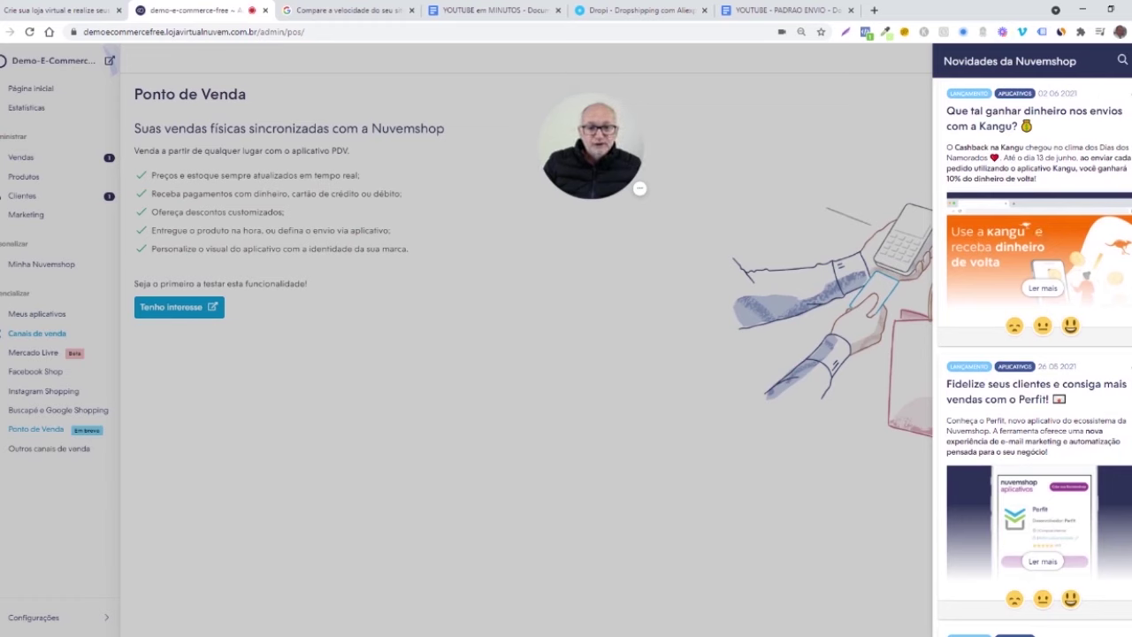
# Step: Browse the older news entries on Perfit, RD Station, TITANPush and the LGPD features, and close the news feed
pyautogui.scroll(-3, 1032, 354)
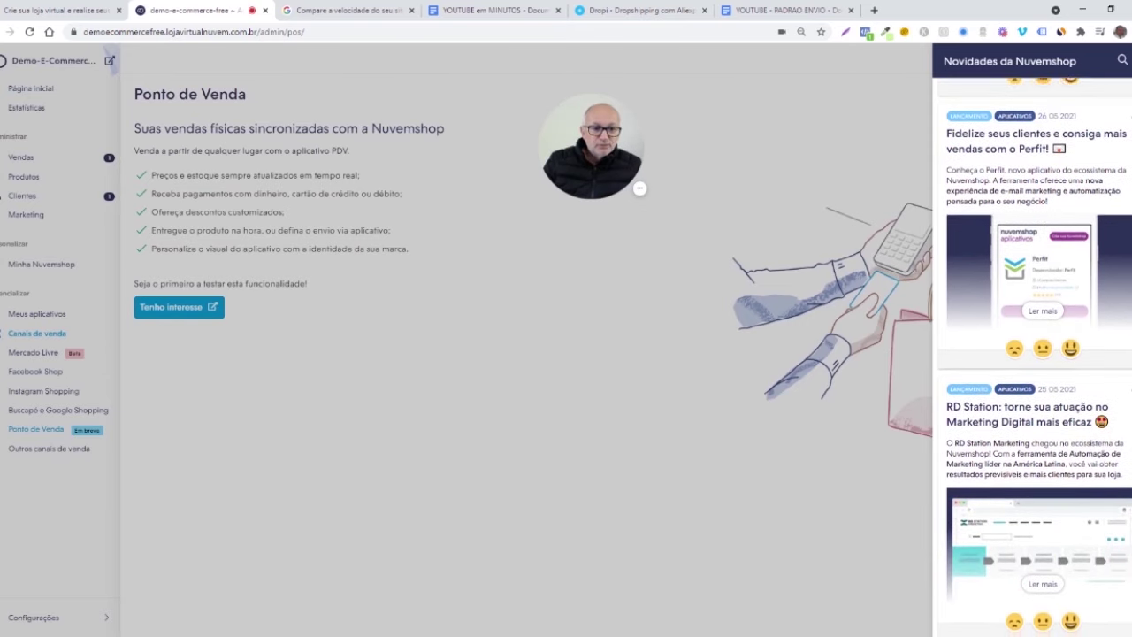
pyautogui.scroll(-1, 984, 182)
pyautogui.scroll(-2, 985, 181)
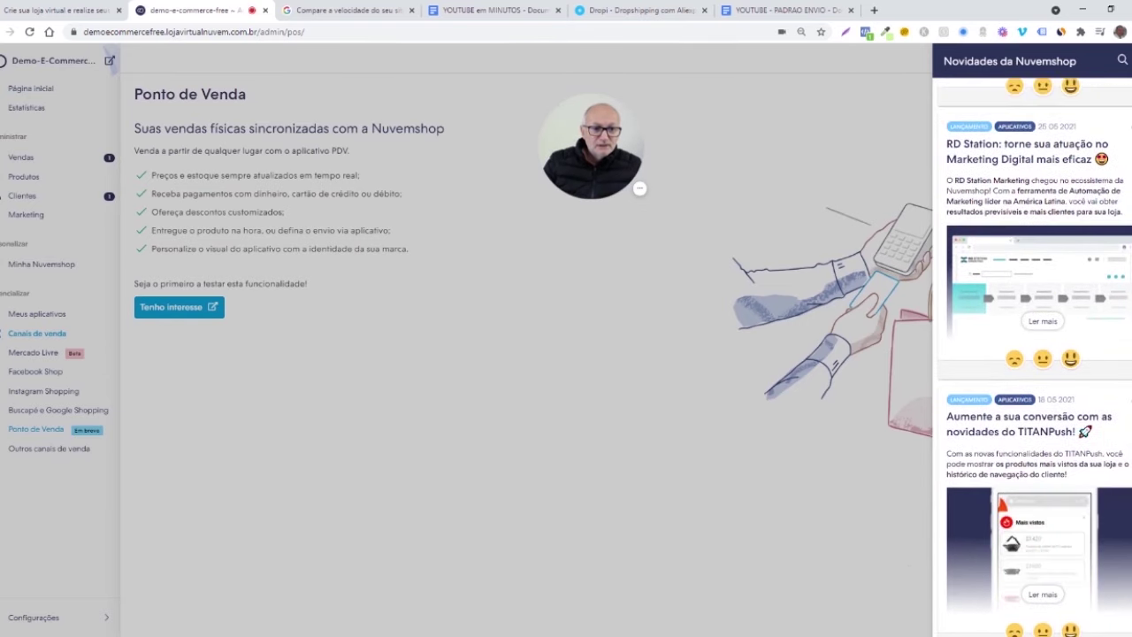
pyautogui.scroll(-1, 1042, 190)
pyautogui.scroll(-2, 1042, 190)
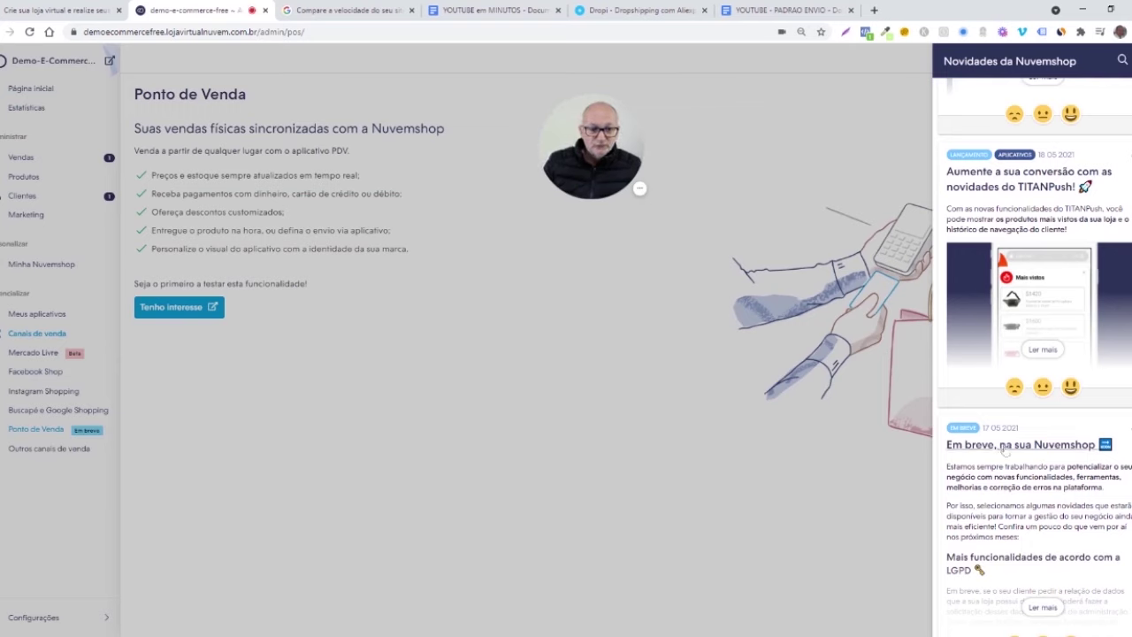
pyautogui.scroll(-5, 1050, 287)
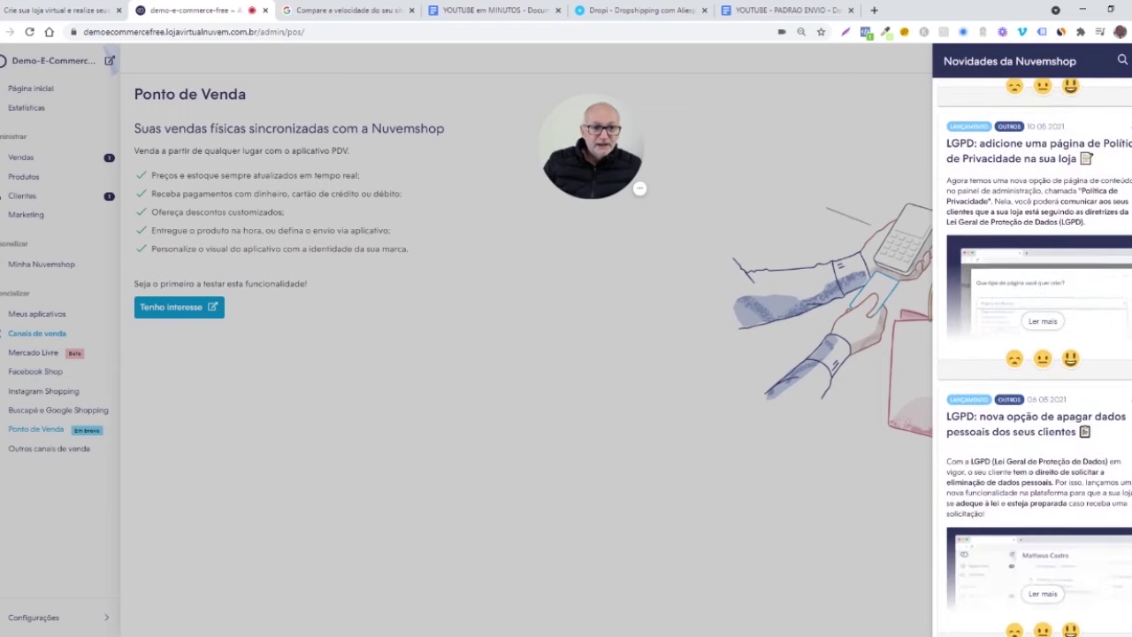
pyautogui.scroll(-3, 1028, 265)
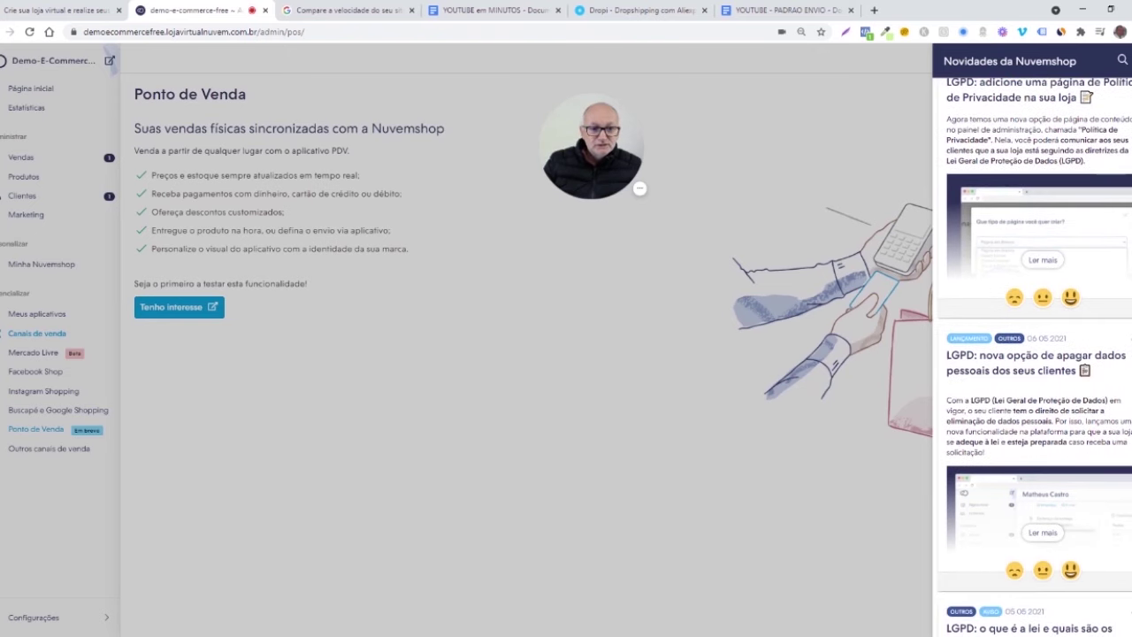
pyautogui.scroll(-5, 1029, 264)
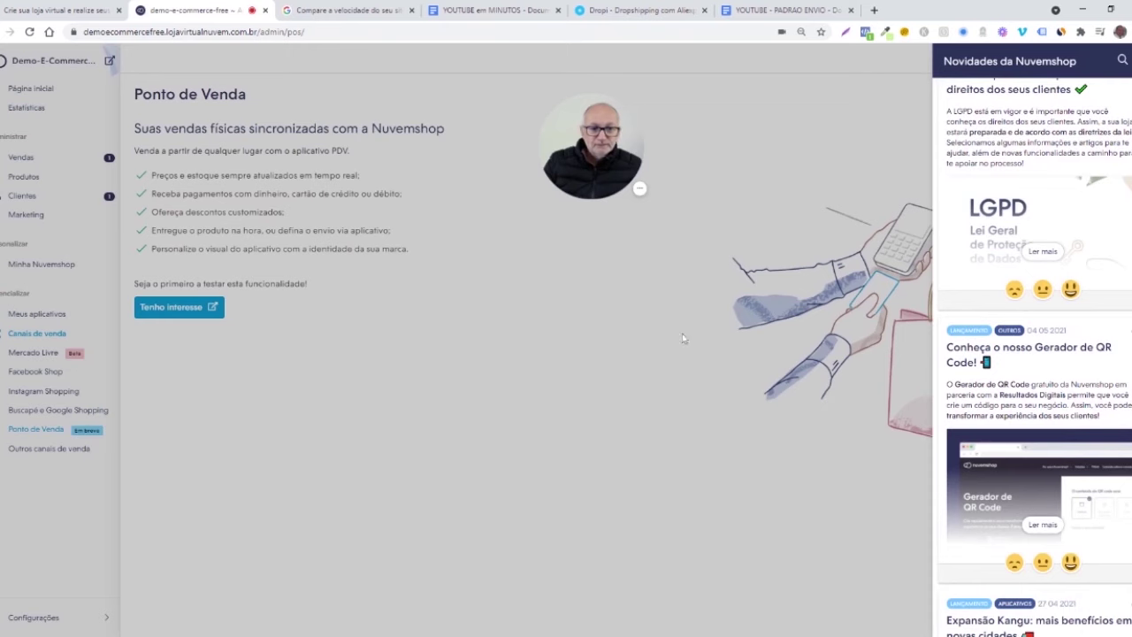
pyautogui.press('Escape')
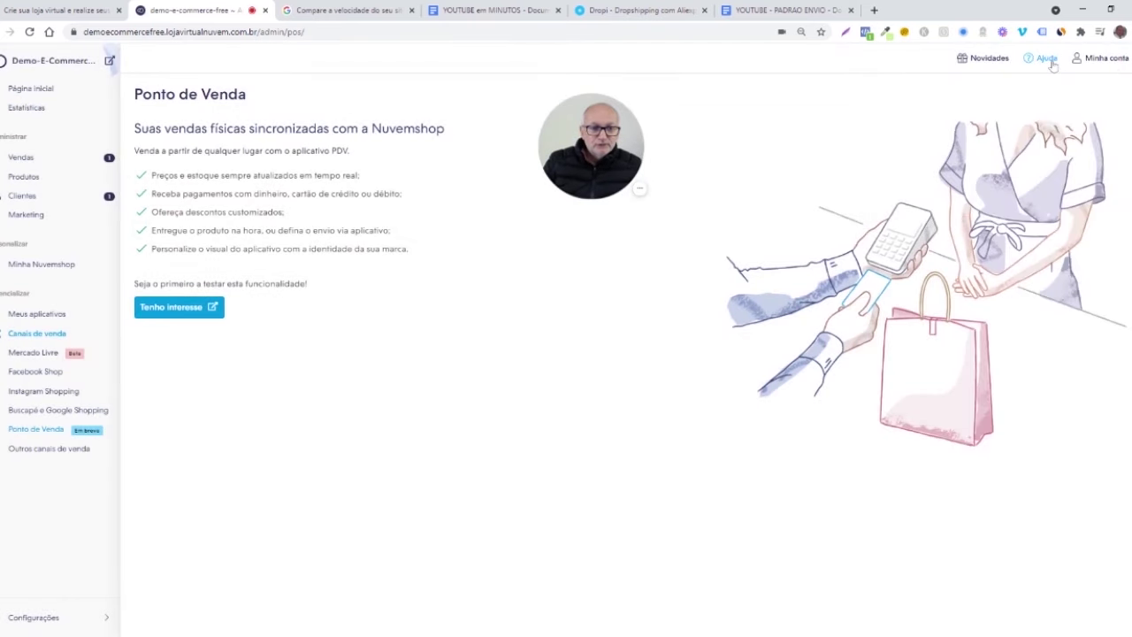
# Step: Open the Minha conta area and try to redeem the coupon code ecommercefree under Inserir cupom
pyautogui.click(1106, 60)
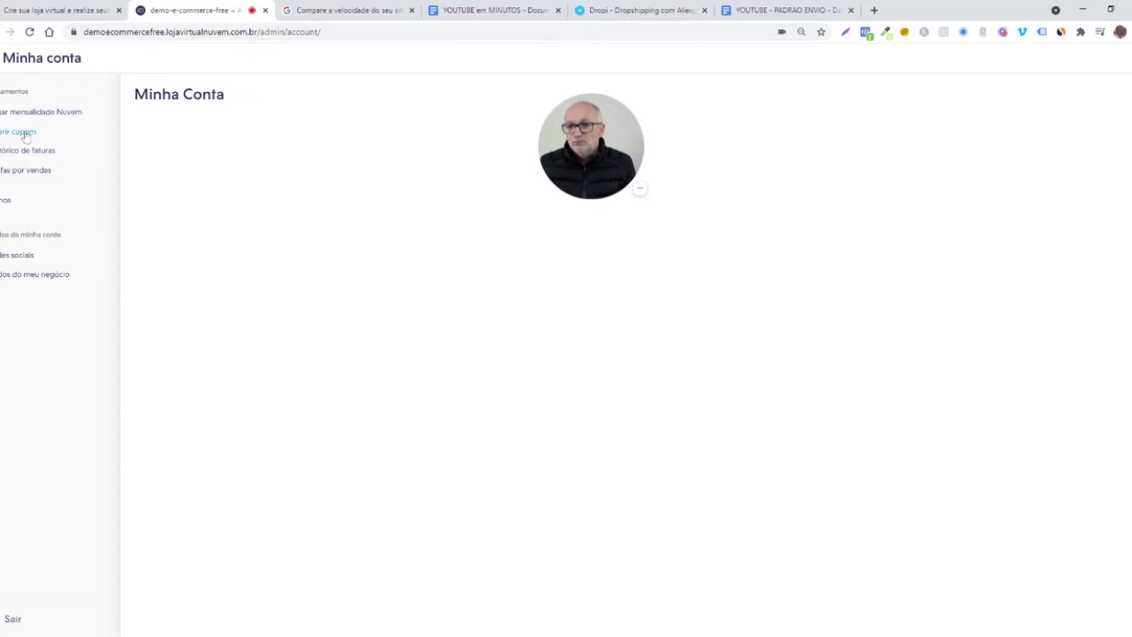
pyautogui.click(26, 134)
pyautogui.moveTo(576, 138); pyautogui.dragTo(838, 120)
pyautogui.click(152, 166)
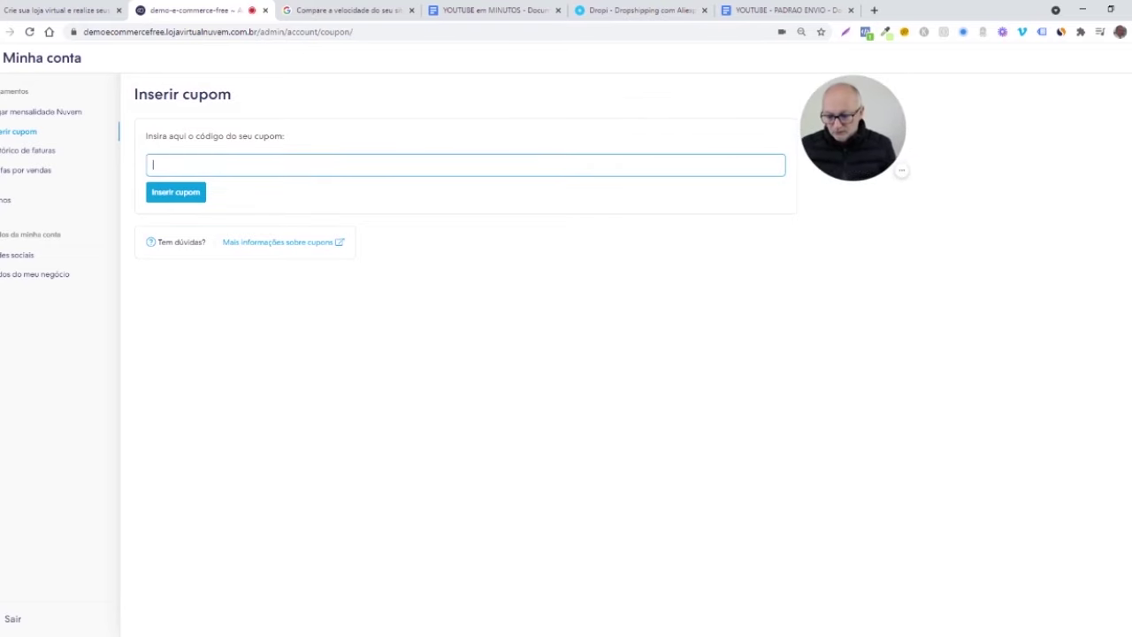
pyautogui.write('ecommer')
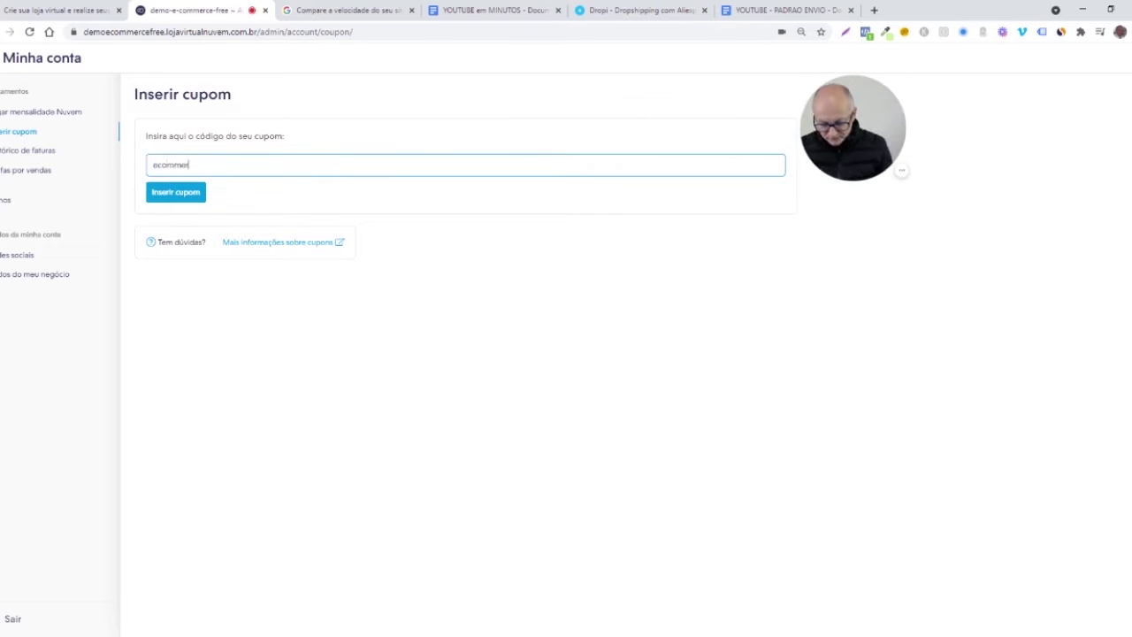
pyautogui.write('cefree')
pyautogui.click(195, 195)
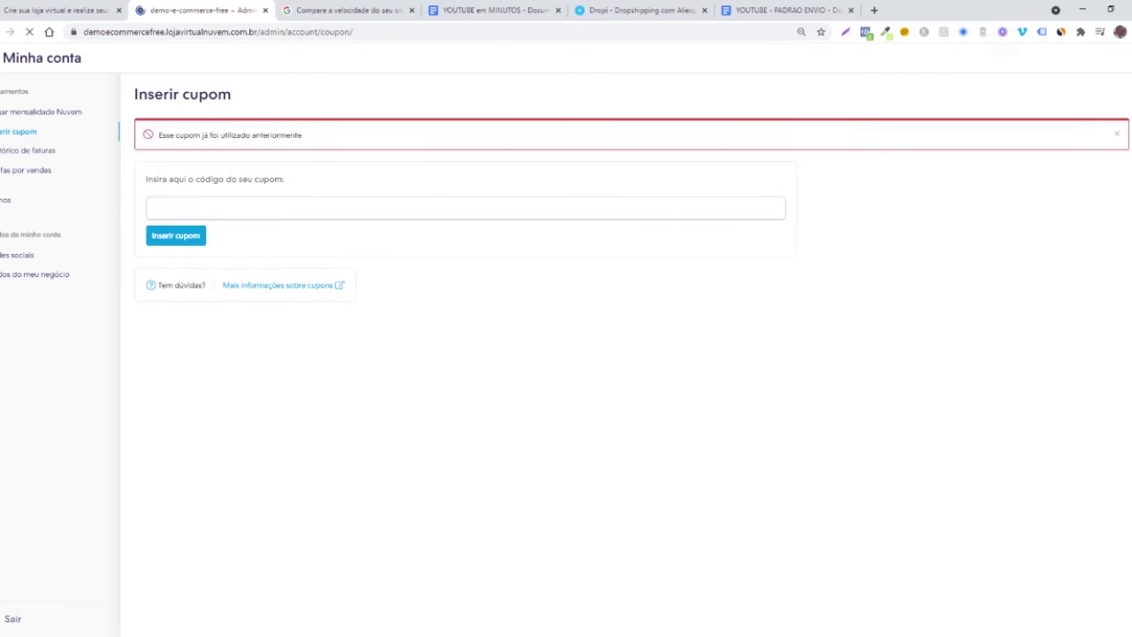
pyautogui.click(152, 202)
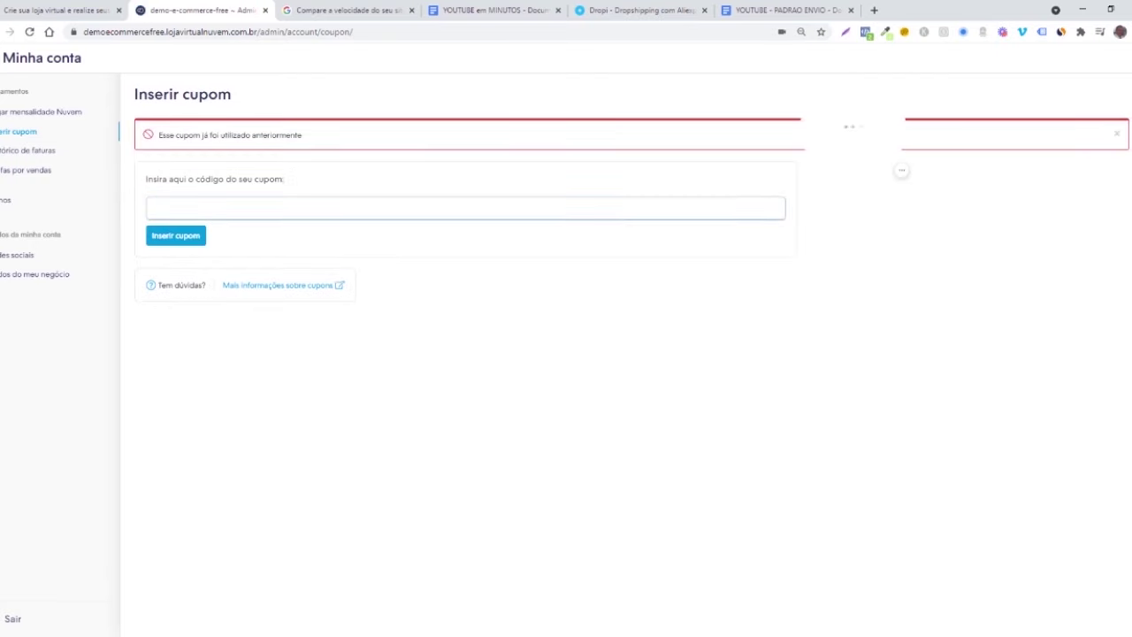
# Step: Open the Planos comparison table in the account area and view the available plans
pyautogui.moveTo(871, 125); pyautogui.dragTo(281, 118)
pyautogui.click(11, 200)
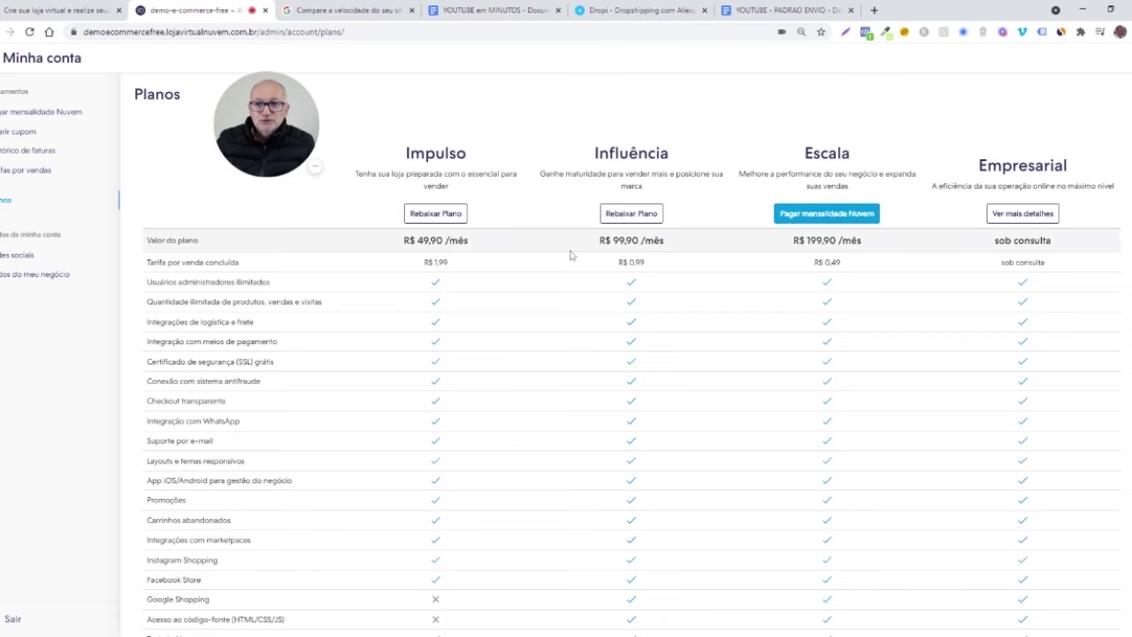
pyautogui.moveTo(290, 169)
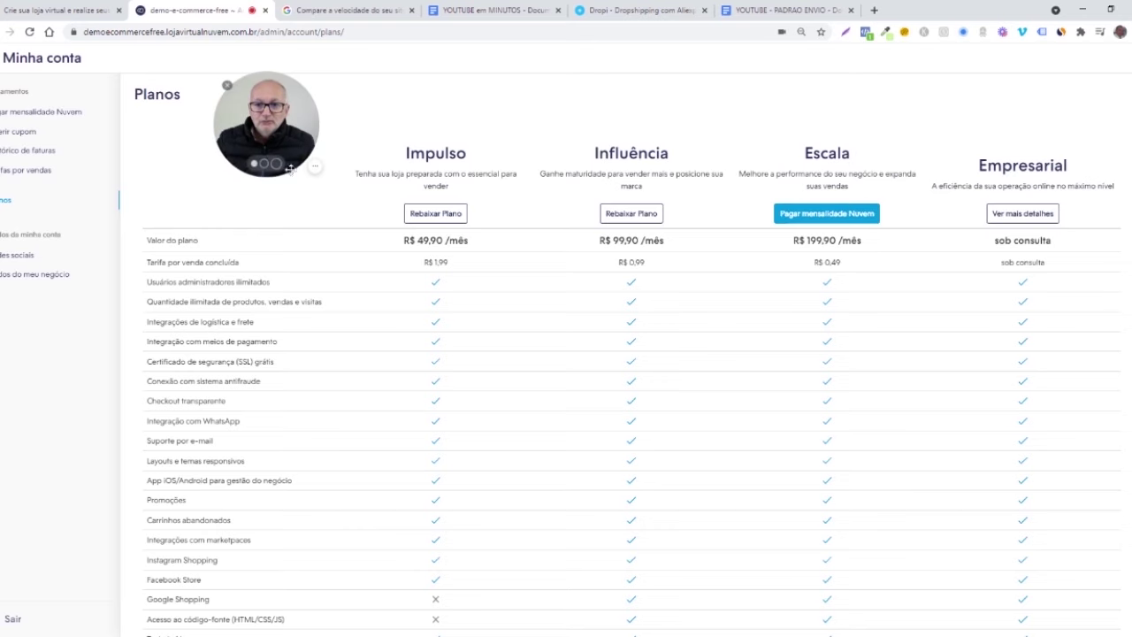
# Step: Switch to Nuvemshop's public pricing page and compare the annual prices and per-sale fees of the Impulso, Influência and Escala plans
pyautogui.hotkey('ctrl', '1')
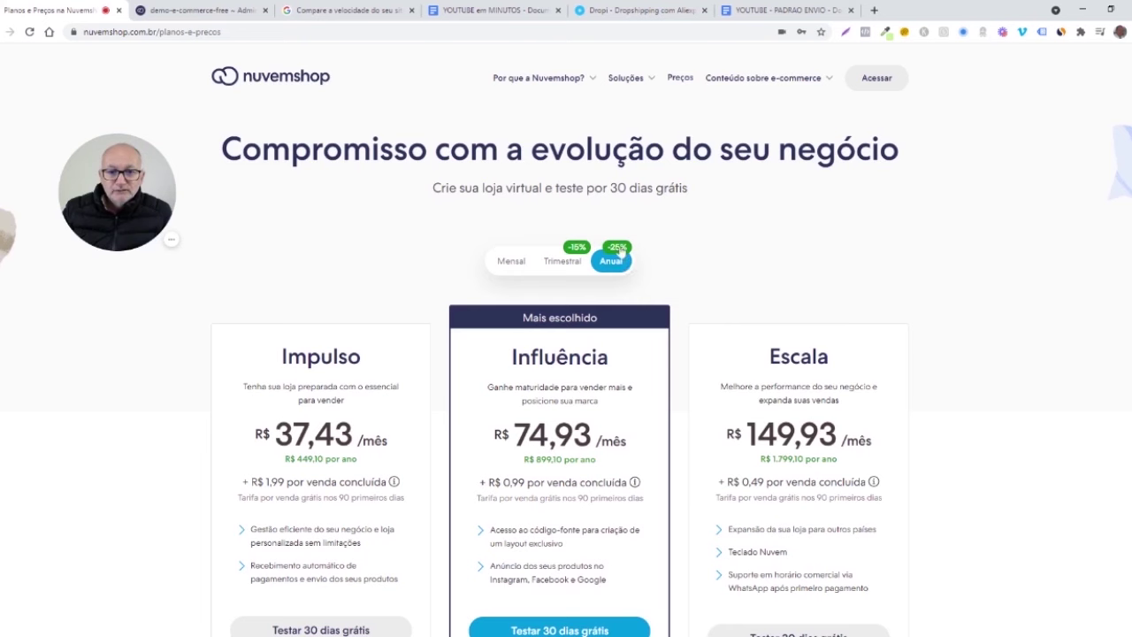
pyautogui.scroll(-1, 696, 260)
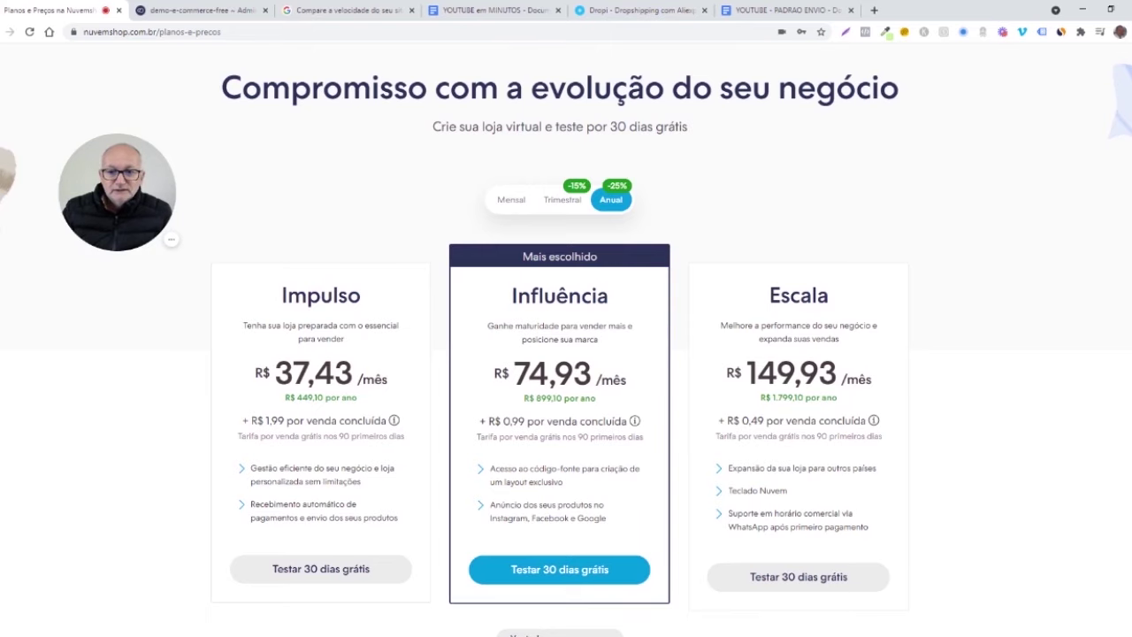
pyautogui.scroll(-1, 566, 354)
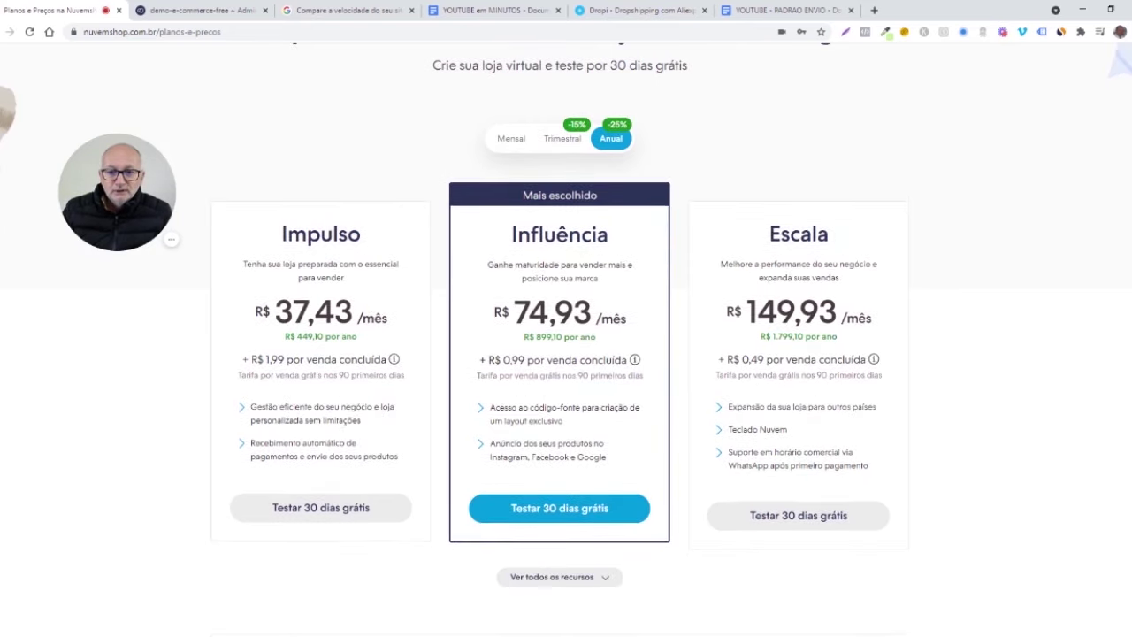
pyautogui.scroll(-2, 412, 257)
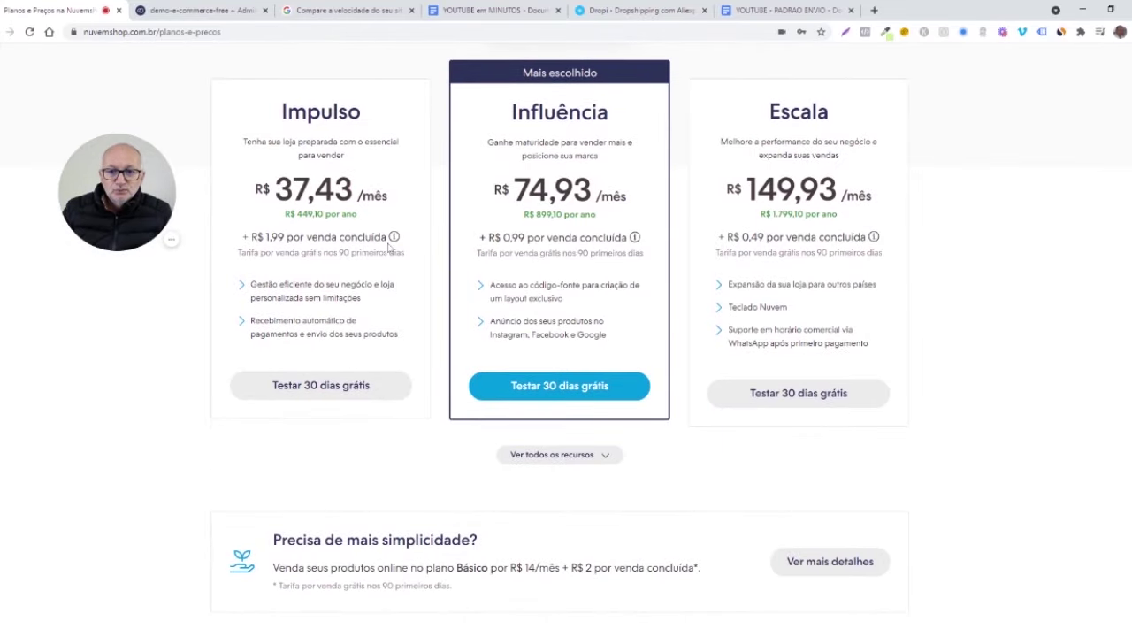
pyautogui.moveTo(251, 237); pyautogui.dragTo(375, 237)
pyautogui.moveTo(503, 237); pyautogui.dragTo(528, 237)
pyautogui.moveTo(727, 237); pyautogui.dragTo(837, 237)
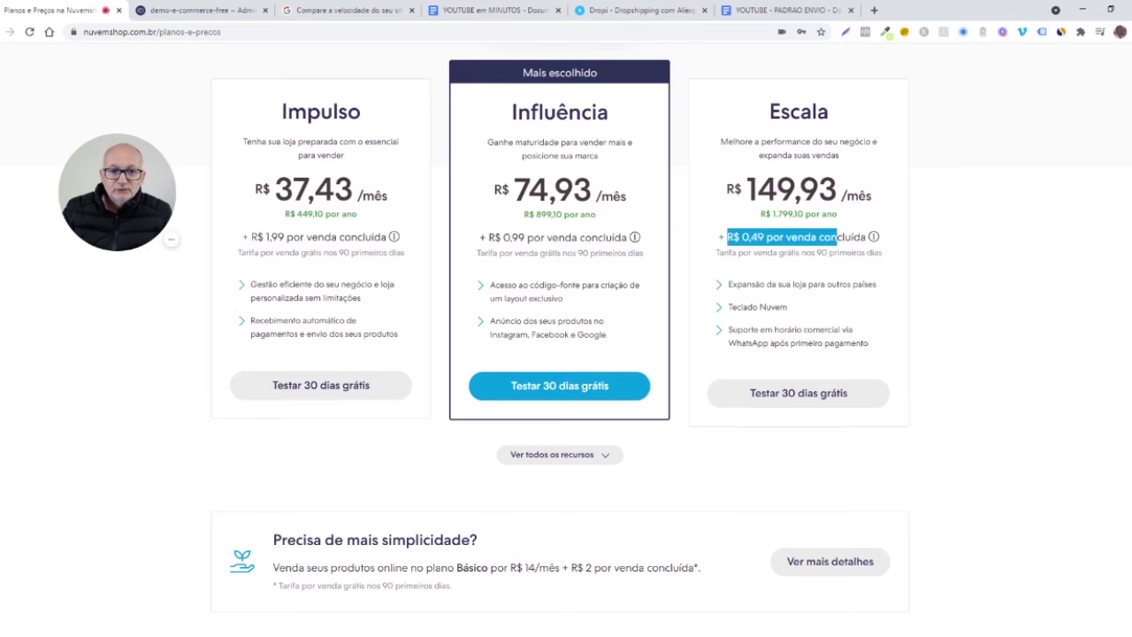
# Step: View the plano básico page and highlight its fee per completed sale
pyautogui.hotkey('alt', 'Left')
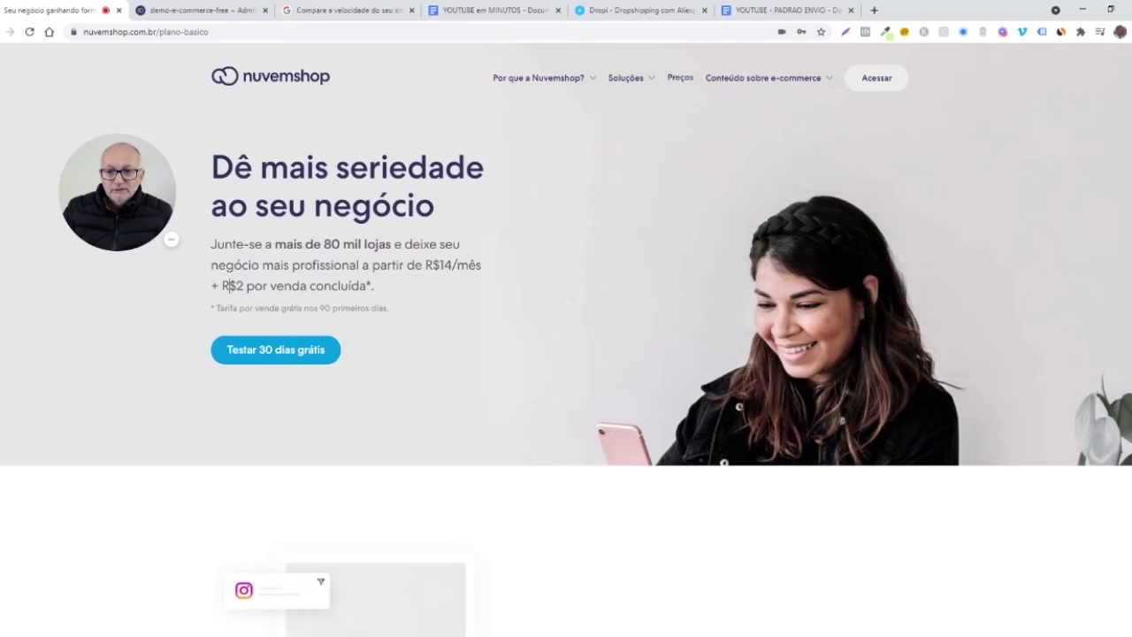
pyautogui.moveTo(228, 285); pyautogui.dragTo(380, 290)
pyautogui.click(381, 291)
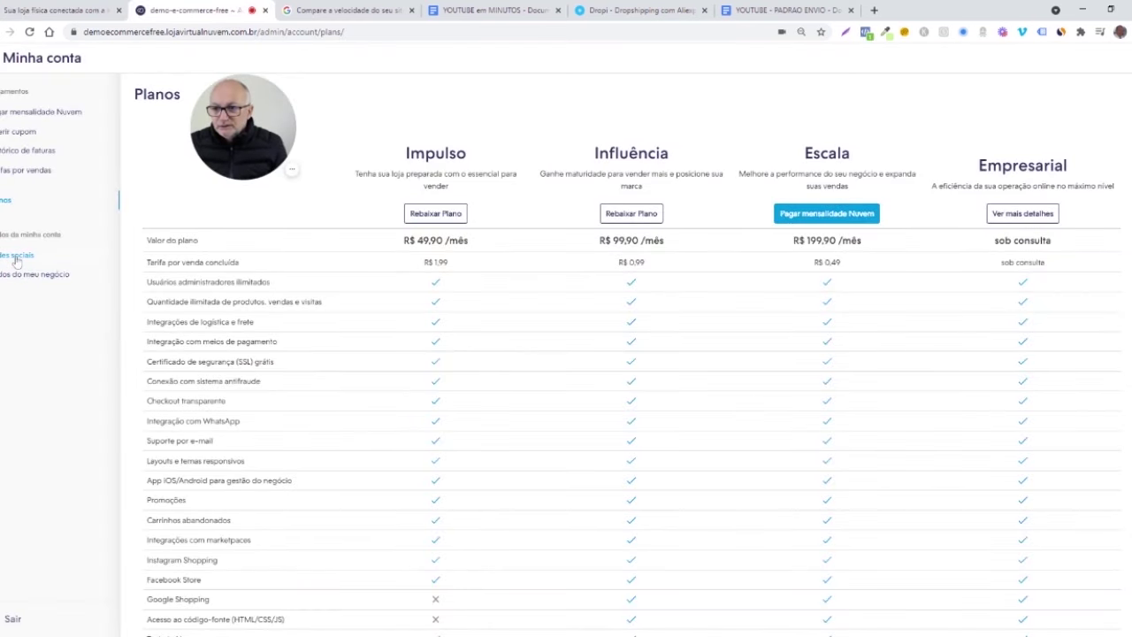
# Step: In the store's account area, look over the Redes sociais fields and the Dados do meu negócio form
pyautogui.click(16, 255)
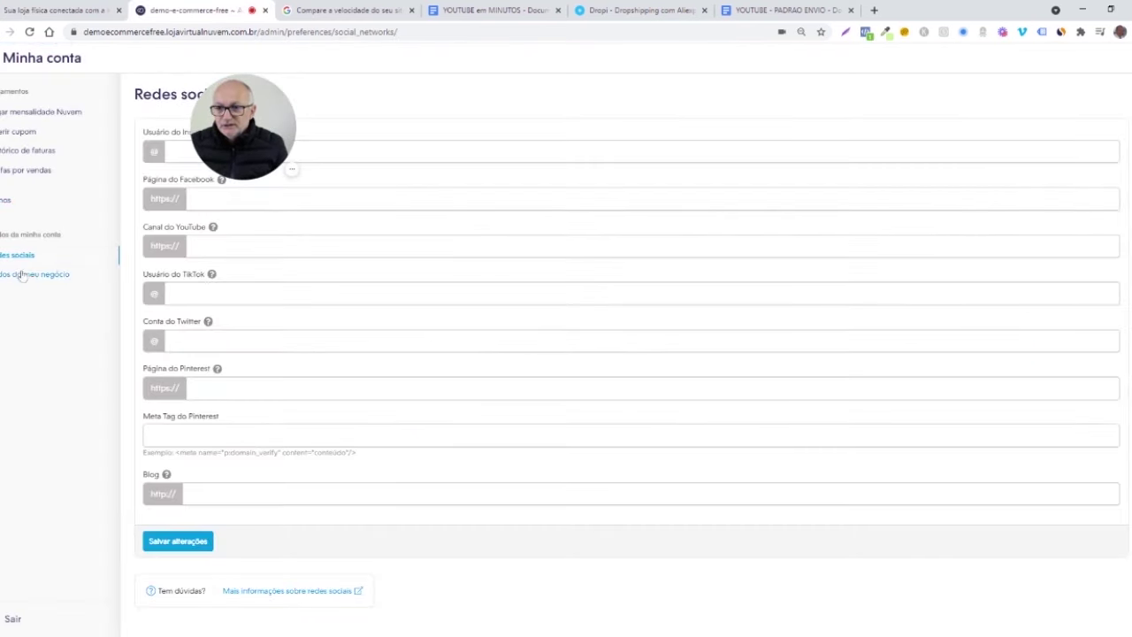
pyautogui.click(27, 277)
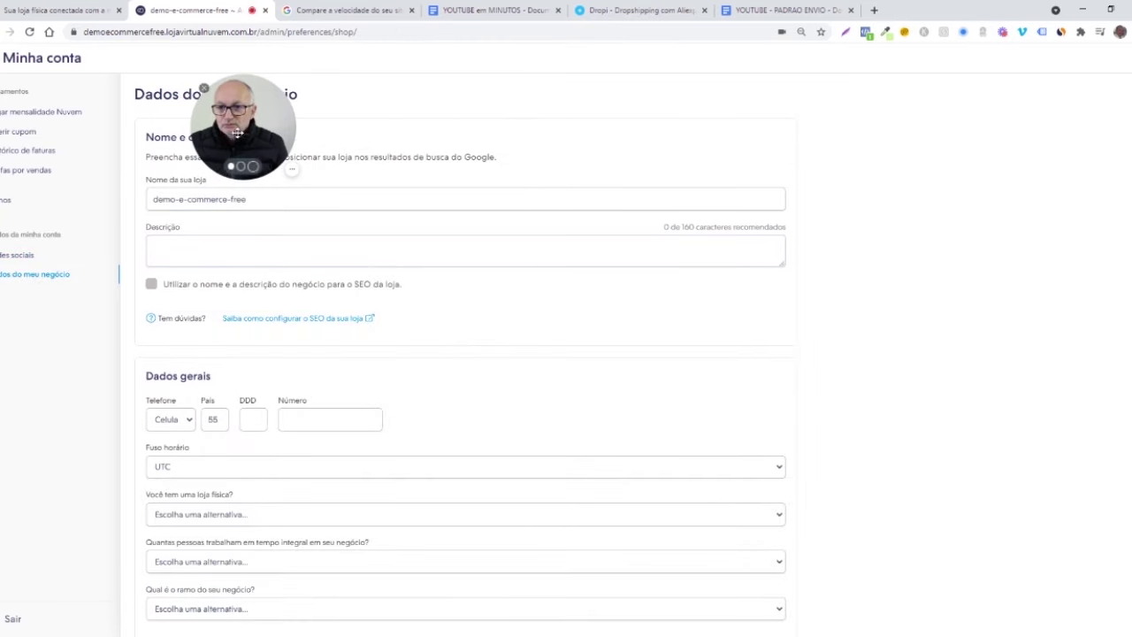
pyautogui.moveTo(238, 132); pyautogui.dragTo(582, 108)
pyautogui.scroll(-2, 471, 288)
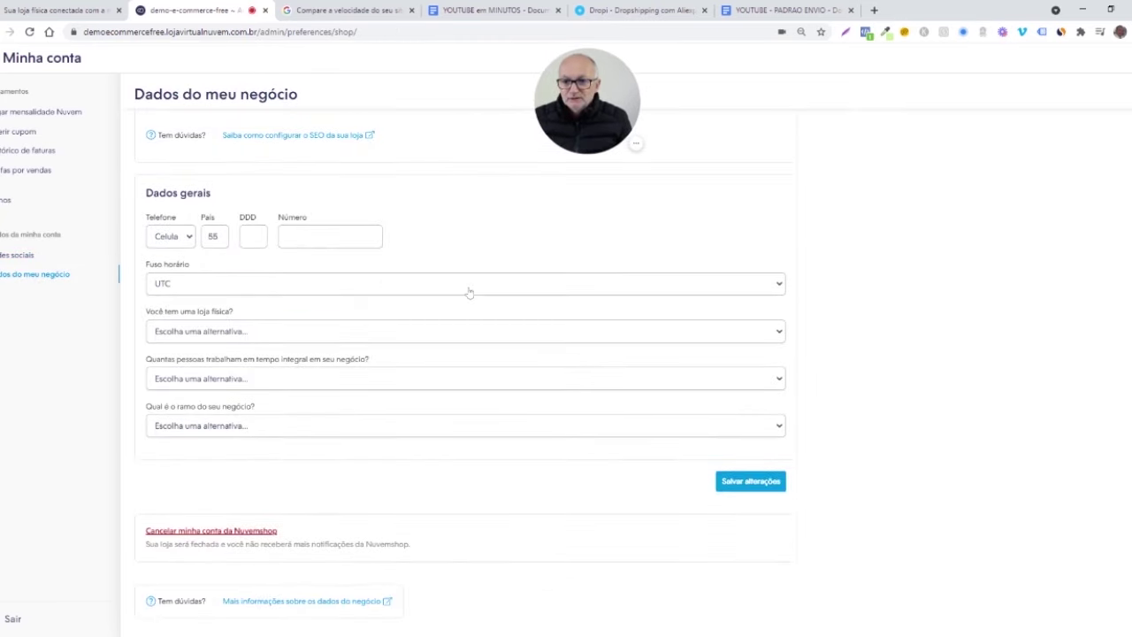
pyautogui.scroll(2, 404, 371)
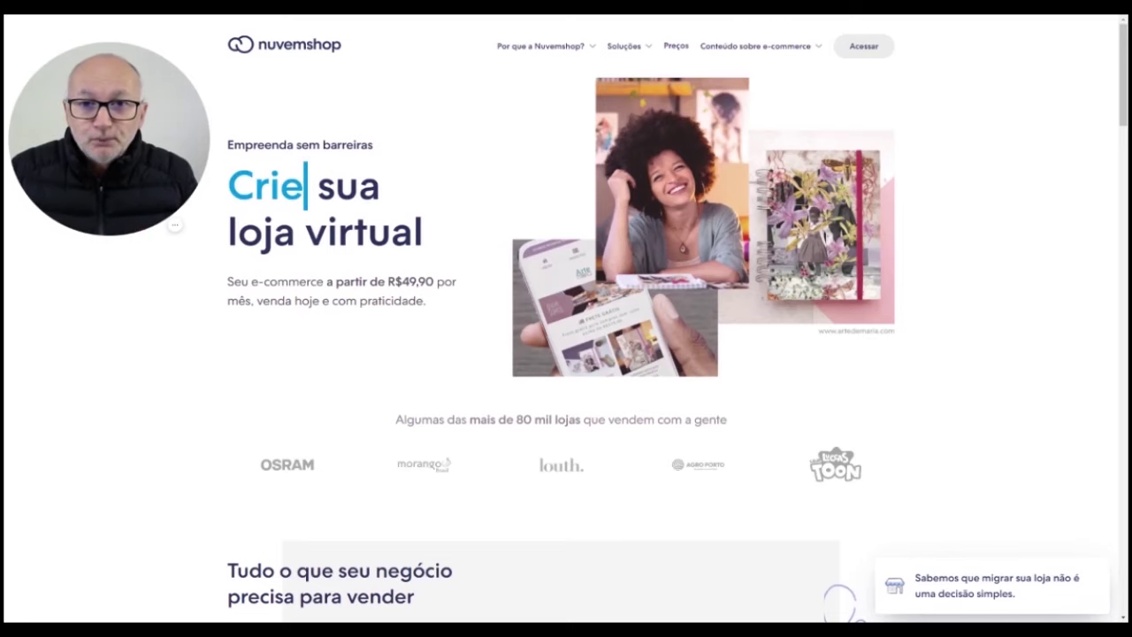
# Step: Look through the Nuvemshop home page down to the entrepreneur testimonials and advance through the customer stories
pyautogui.scroll(-3, 817, 307)
pyautogui.scroll(-7, 817, 307)
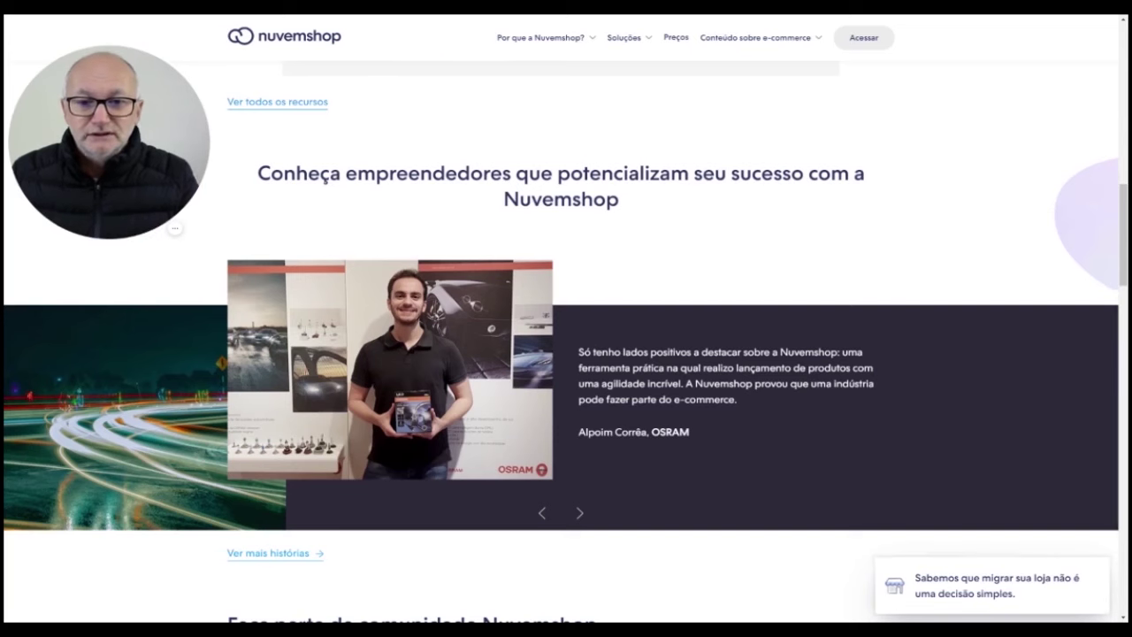
pyautogui.scroll(-1, 676, 327)
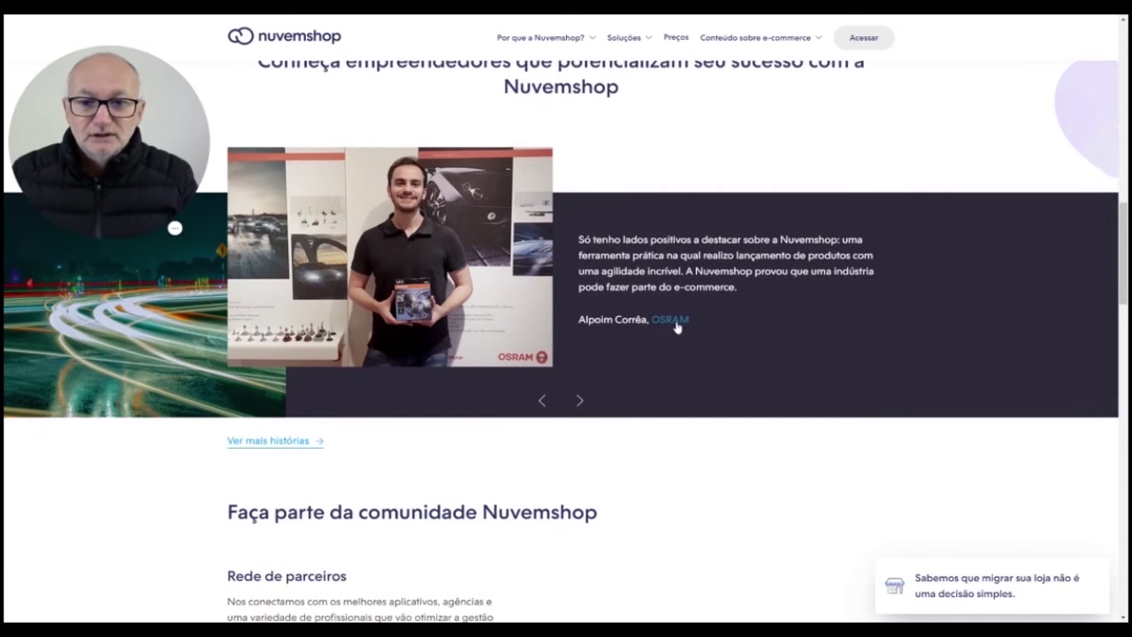
pyautogui.click(579, 402)
pyautogui.click(580, 402)
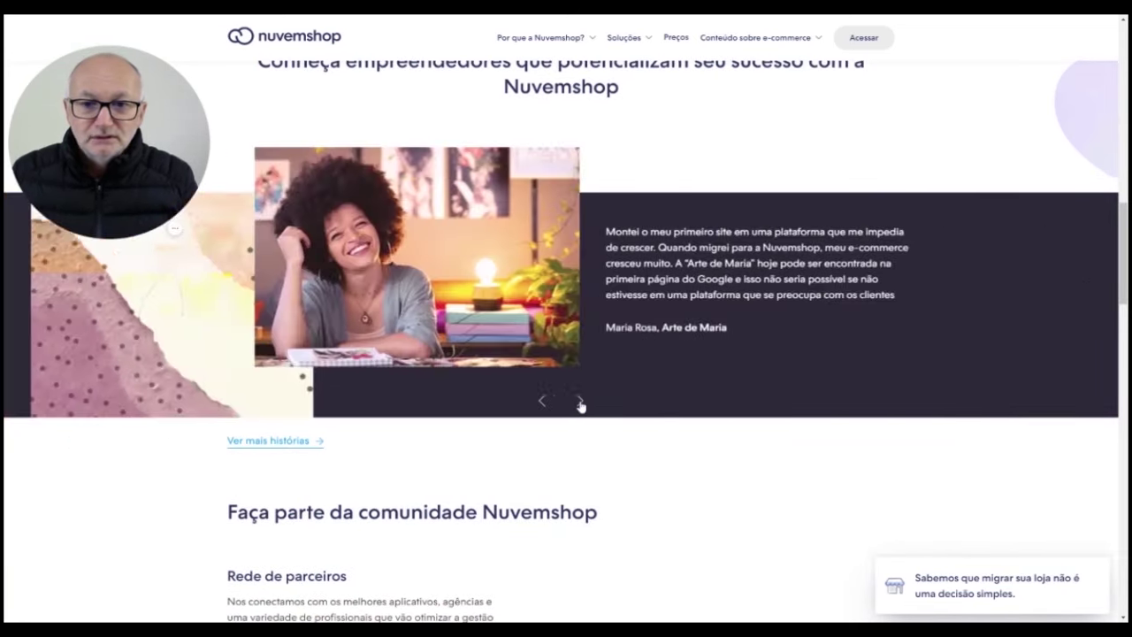
# Step: Review the entrepreneur testimonials section on the Nuvemshop home page and go back through the previous customer stories
pyautogui.scroll(3, 581, 405)
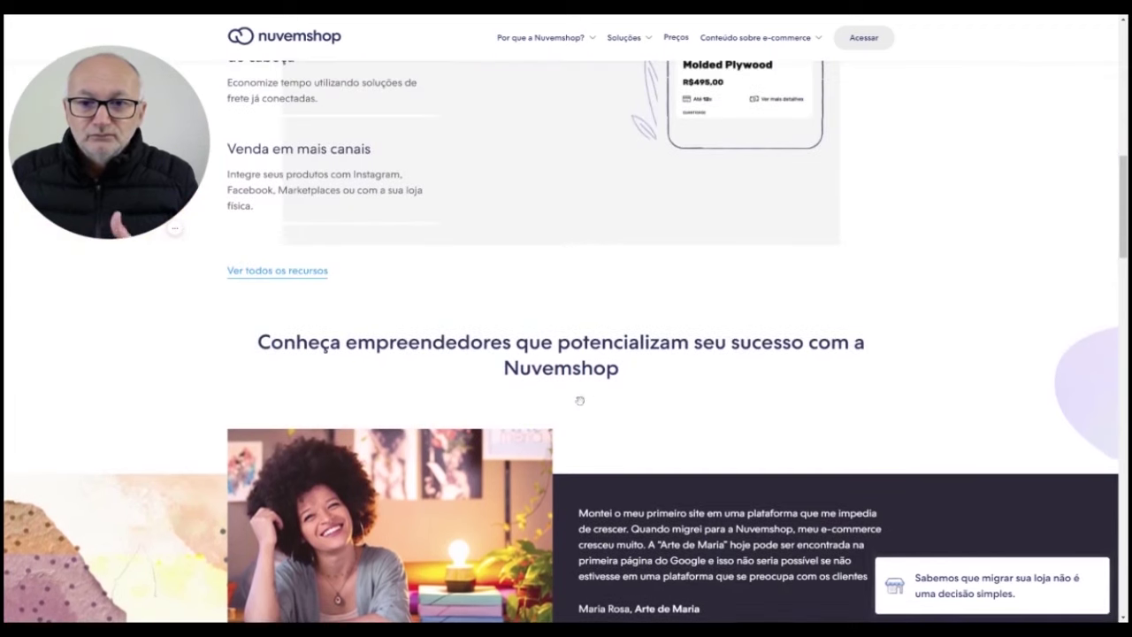
pyautogui.scroll(-1, 584, 399)
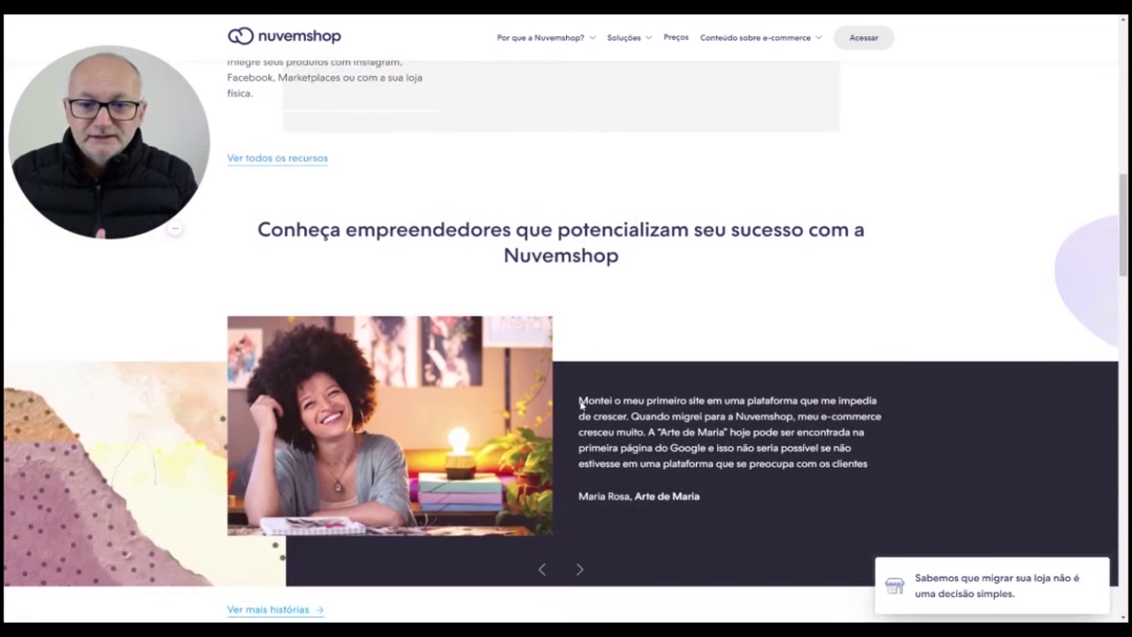
pyautogui.click(542, 569)
pyautogui.click(542, 569)
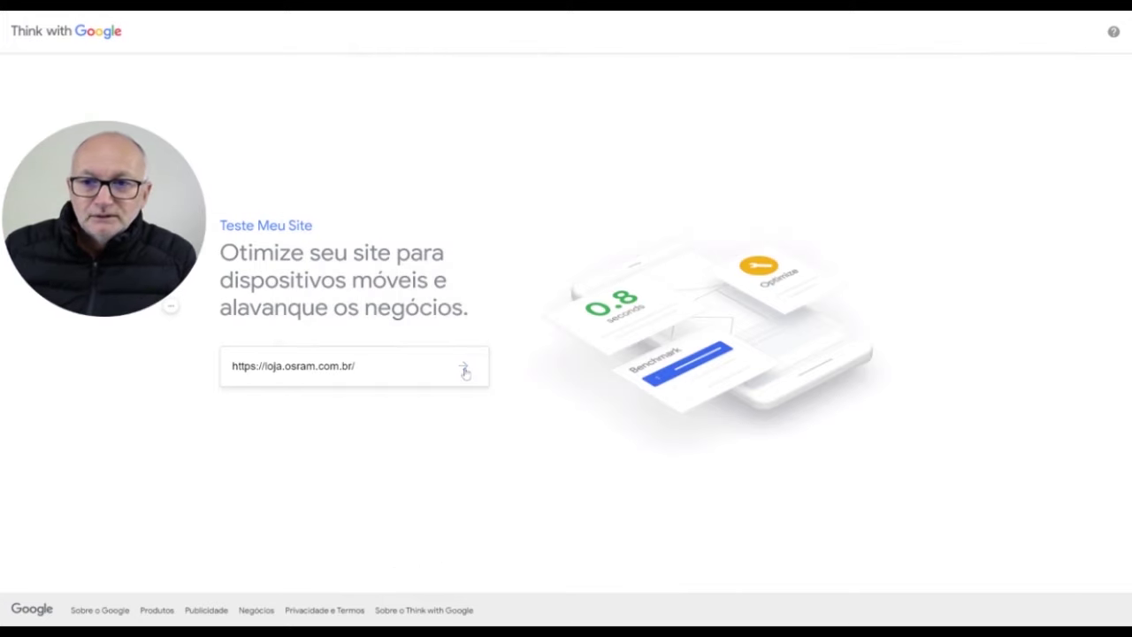
pyautogui.click(464, 370)
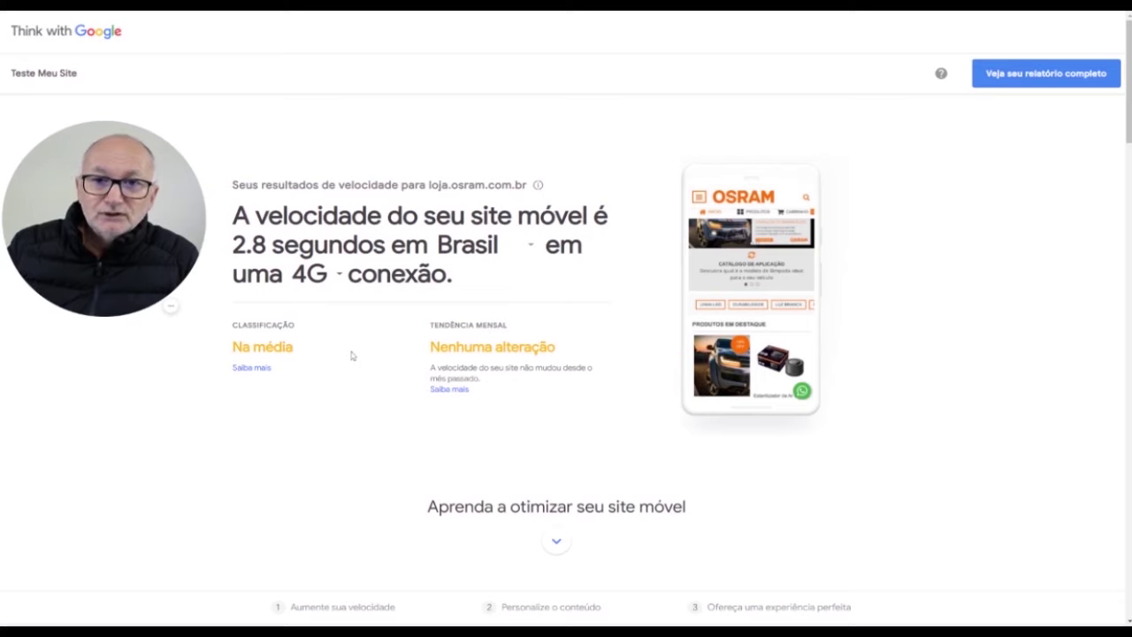
pyautogui.moveTo(233, 245); pyautogui.dragTo(272, 245)
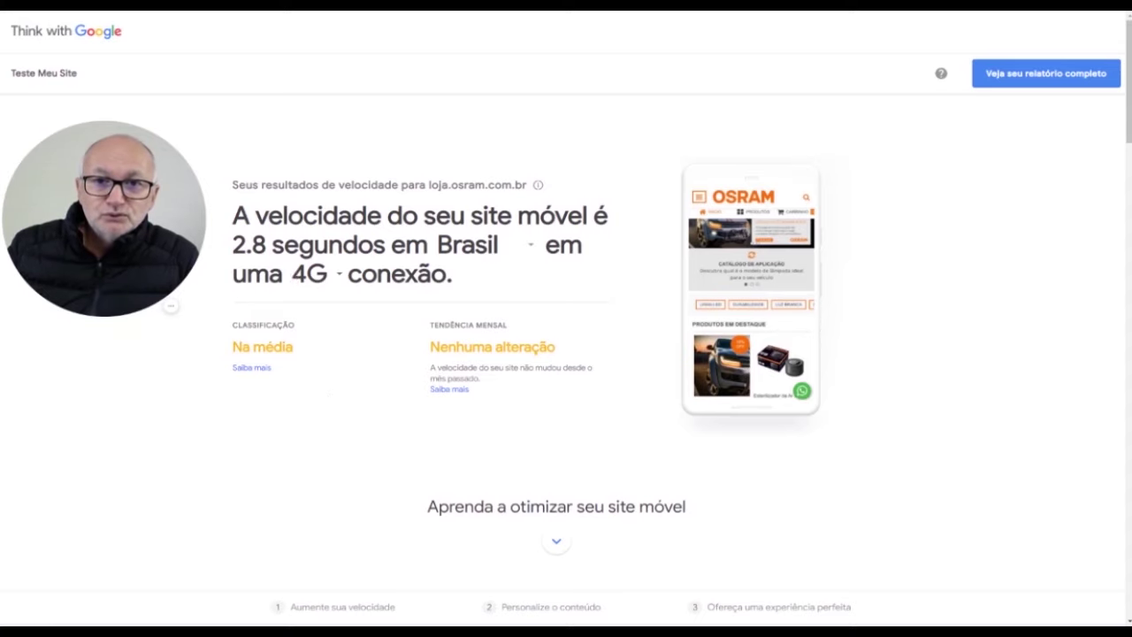
pyautogui.scroll(-3, 488, 382)
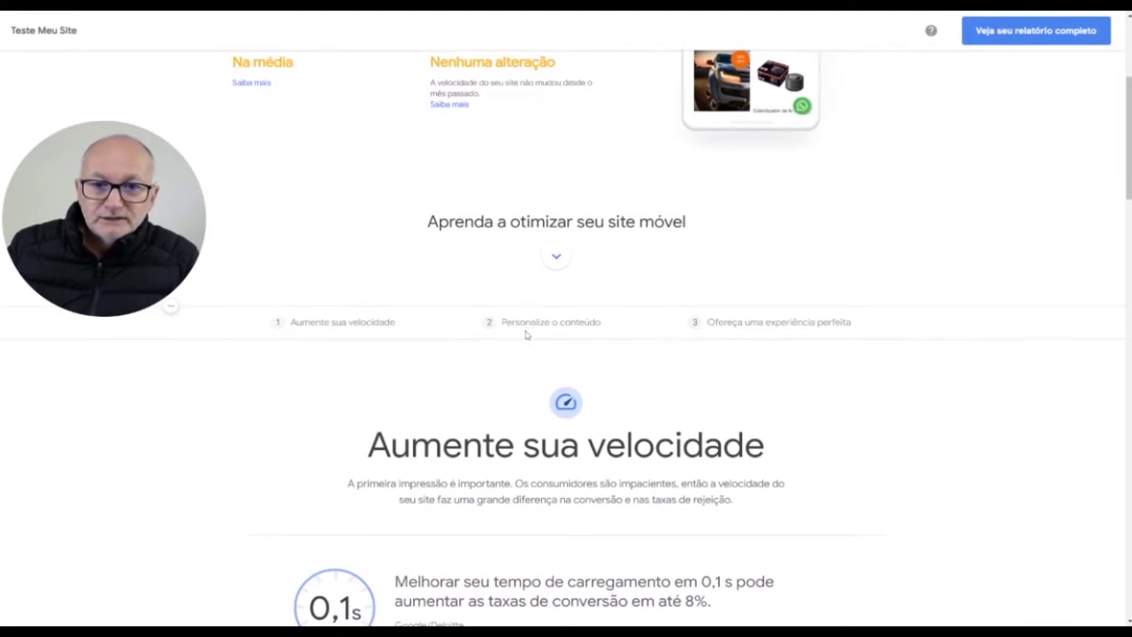
pyautogui.scroll(3, 509, 310)
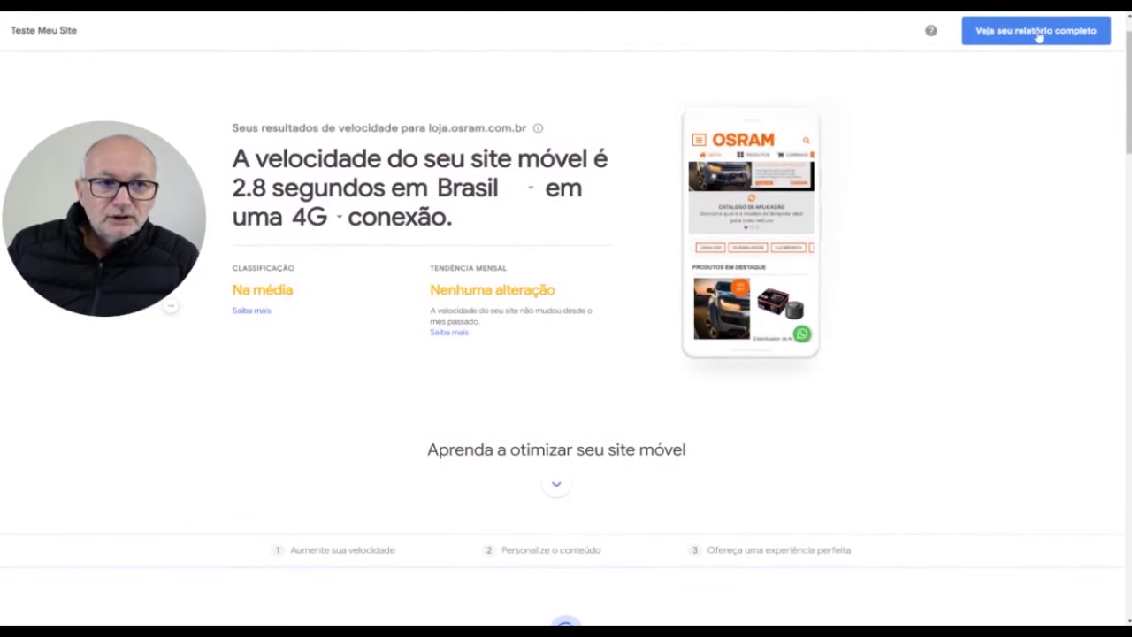
# Step: View and dismiss the full report request form, and read the Aumente sua velocidade section of the results
pyautogui.click(1040, 35)
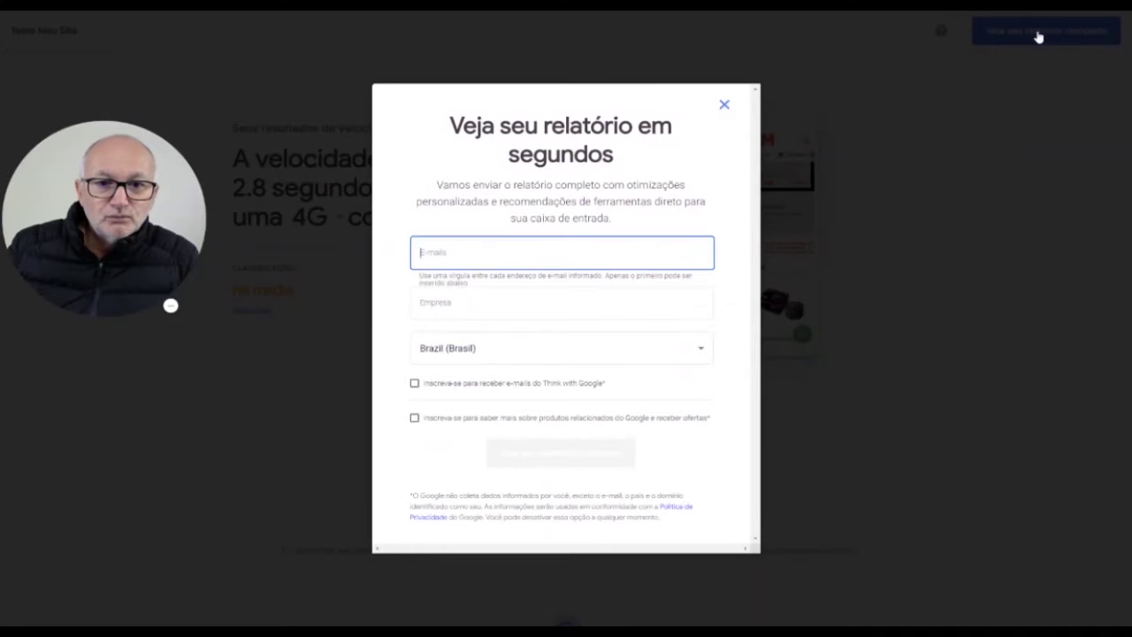
pyautogui.click(724, 106)
pyautogui.scroll(-4, 427, 331)
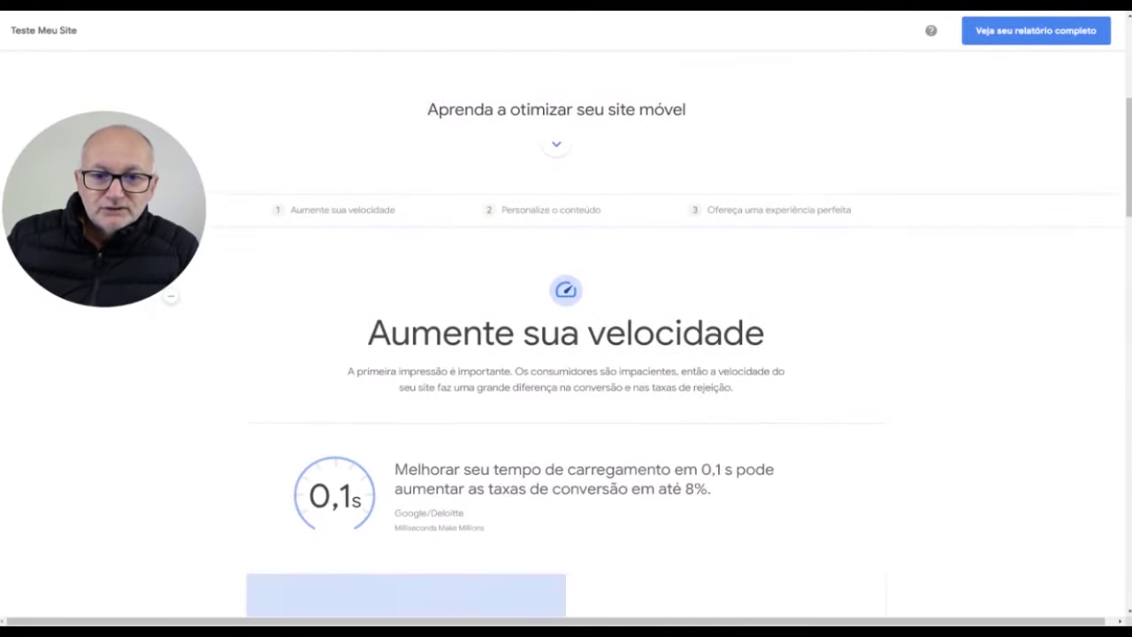
pyautogui.scroll(-1, 316, 369)
pyautogui.scroll(-2, 538, 362)
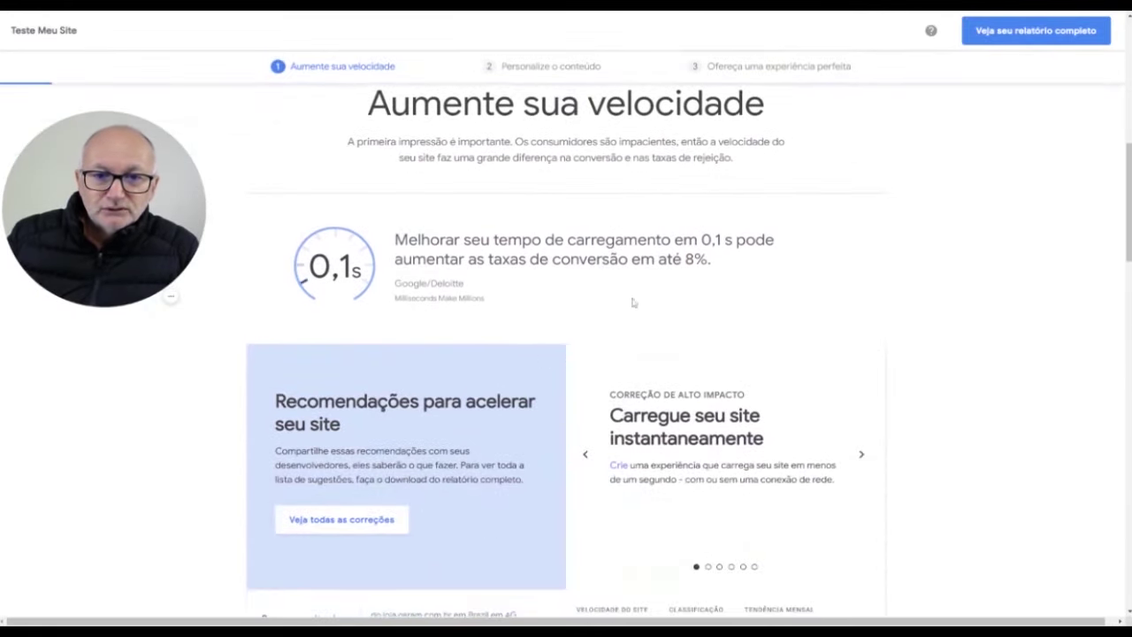
pyautogui.scroll(1, 633, 302)
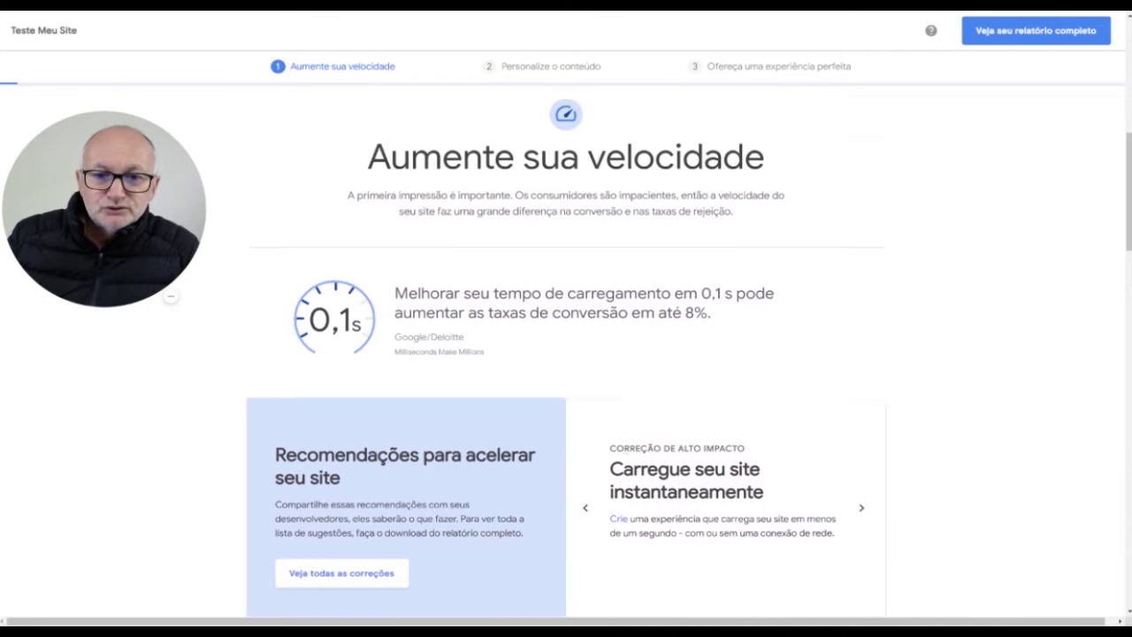
pyautogui.scroll(-5, 409, 206)
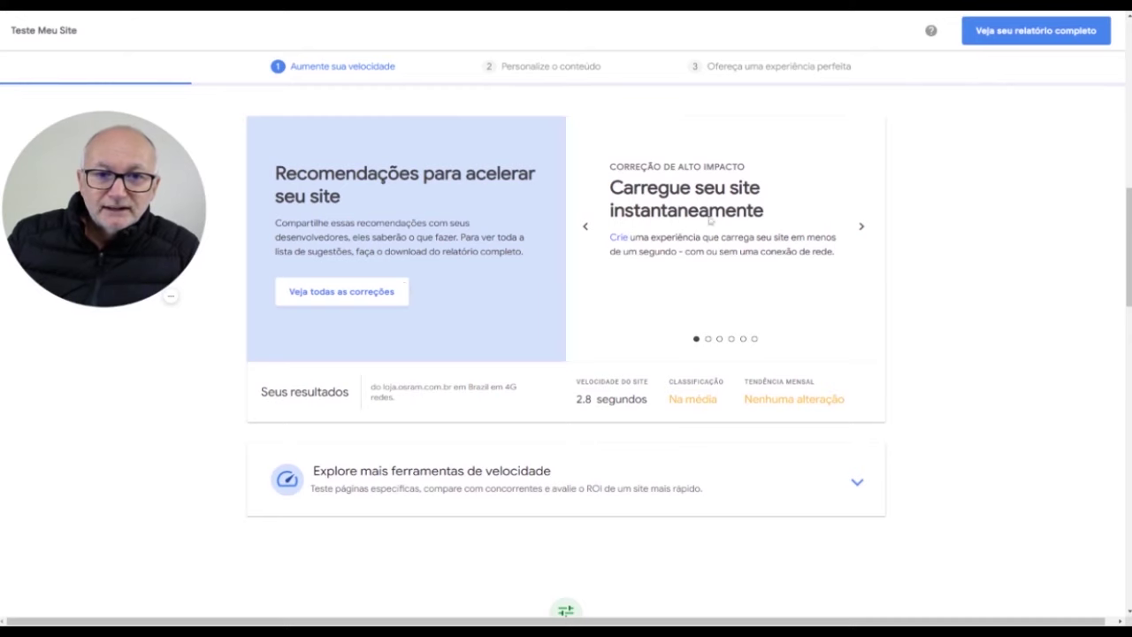
pyautogui.scroll(-2, 584, 278)
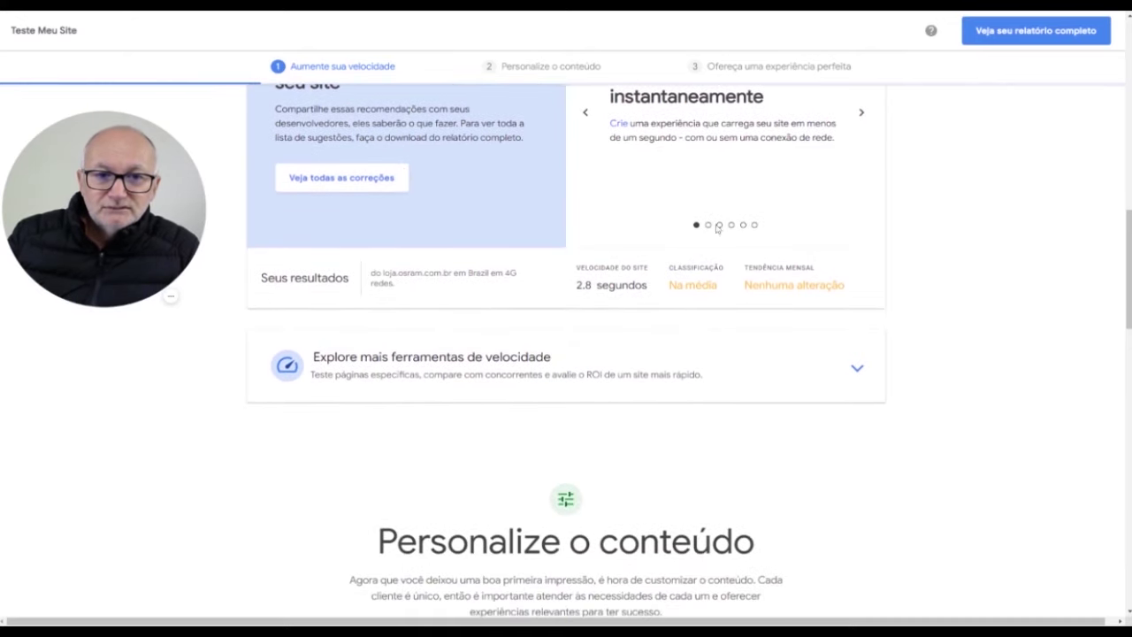
# Step: Advance through the speed correction recommendations for the tested store up to the Receba mais recomendações card
pyautogui.click(862, 115)
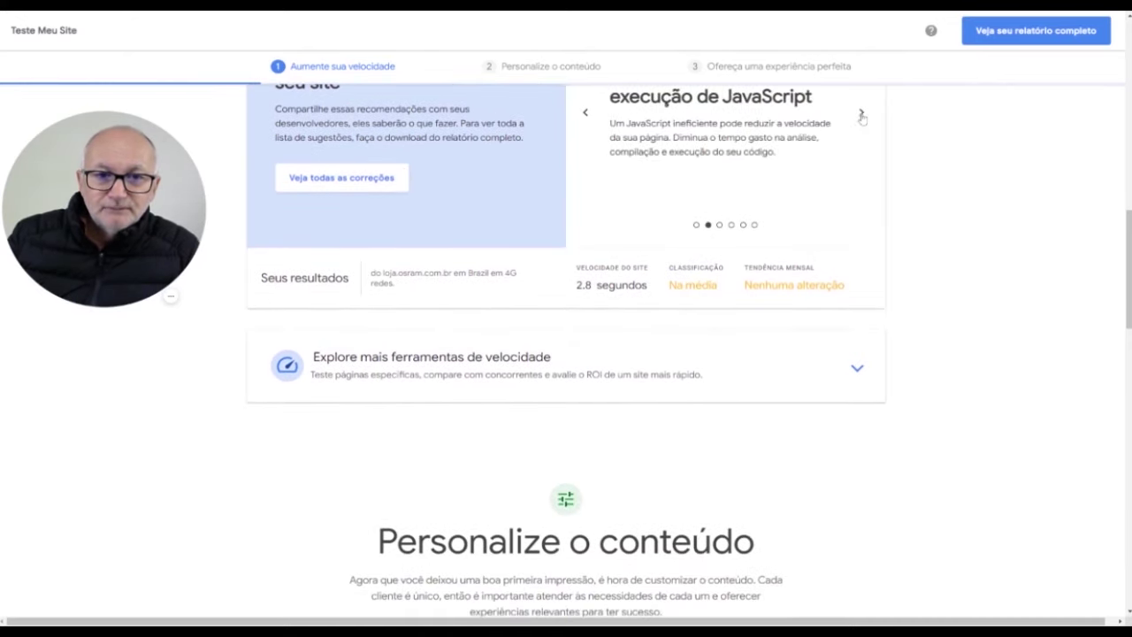
pyautogui.click(862, 115)
pyautogui.scroll(2, 858, 222)
pyautogui.click(862, 229)
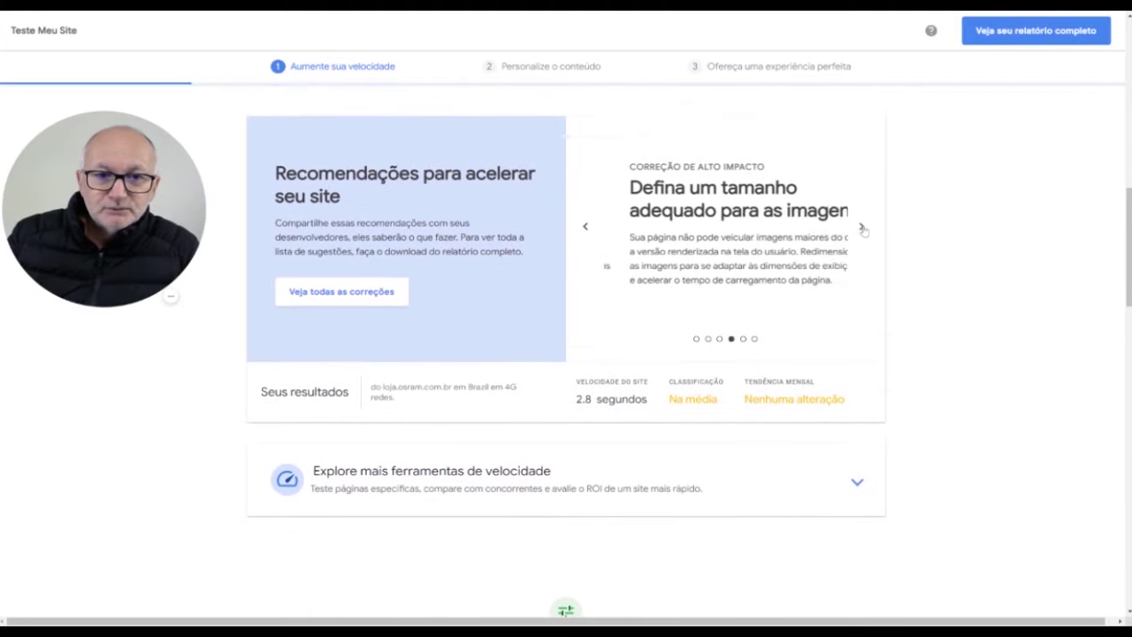
pyautogui.click(862, 228)
pyautogui.click(863, 228)
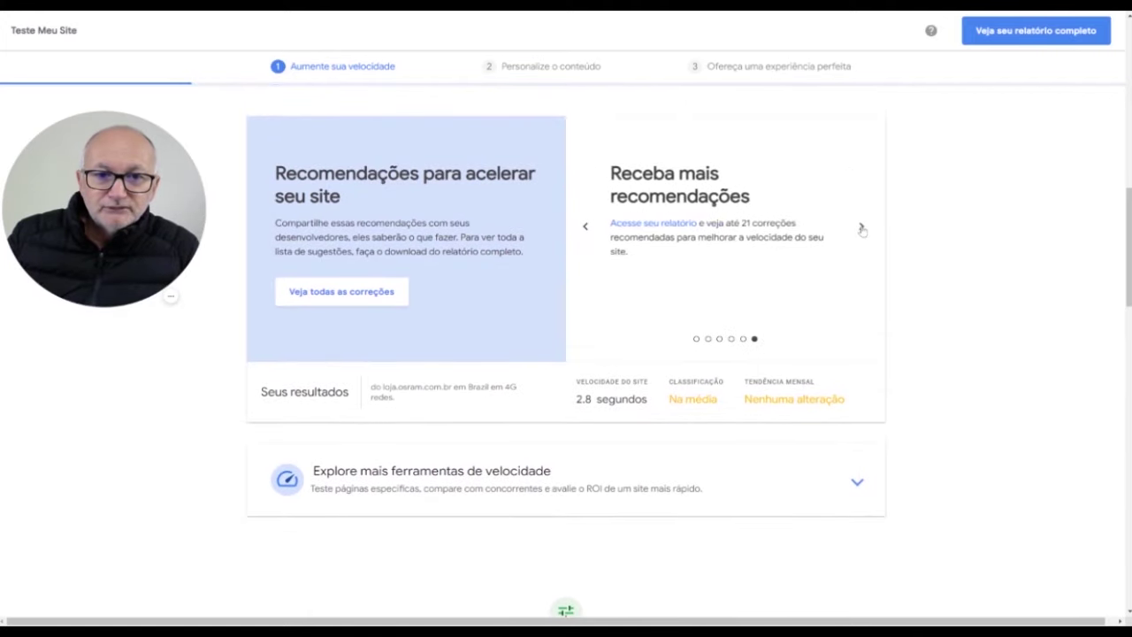
# Step: Look over the Personalize o conteúdo and Ofereça uma experiência perfeita sections, and return to the mobile speed result
pyautogui.scroll(-4, 570, 301)
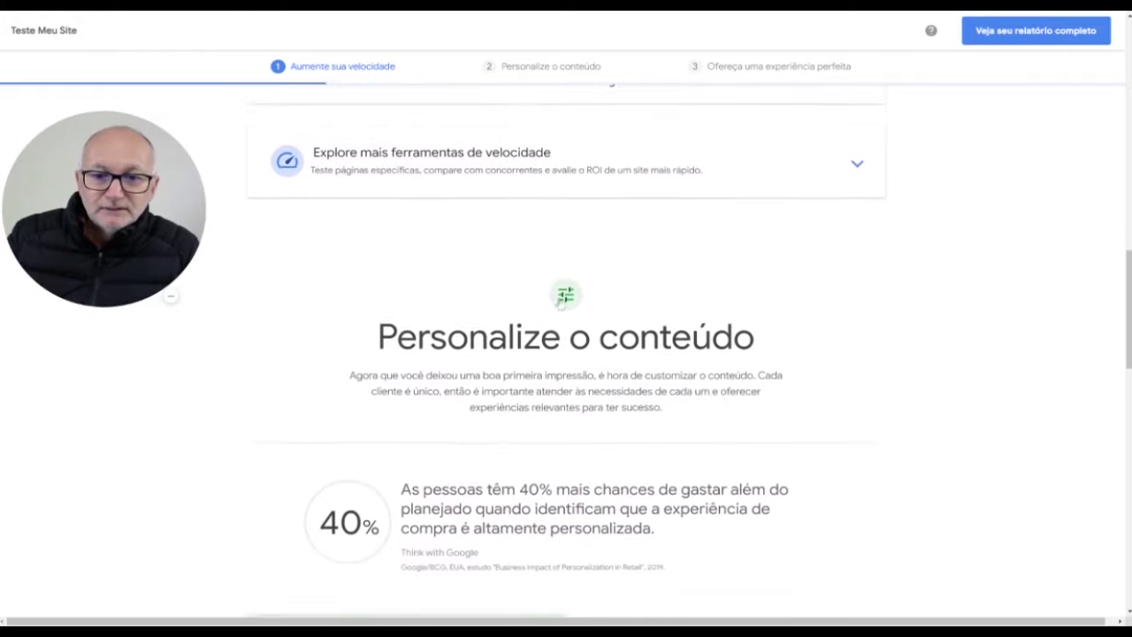
pyautogui.scroll(-5, 560, 300)
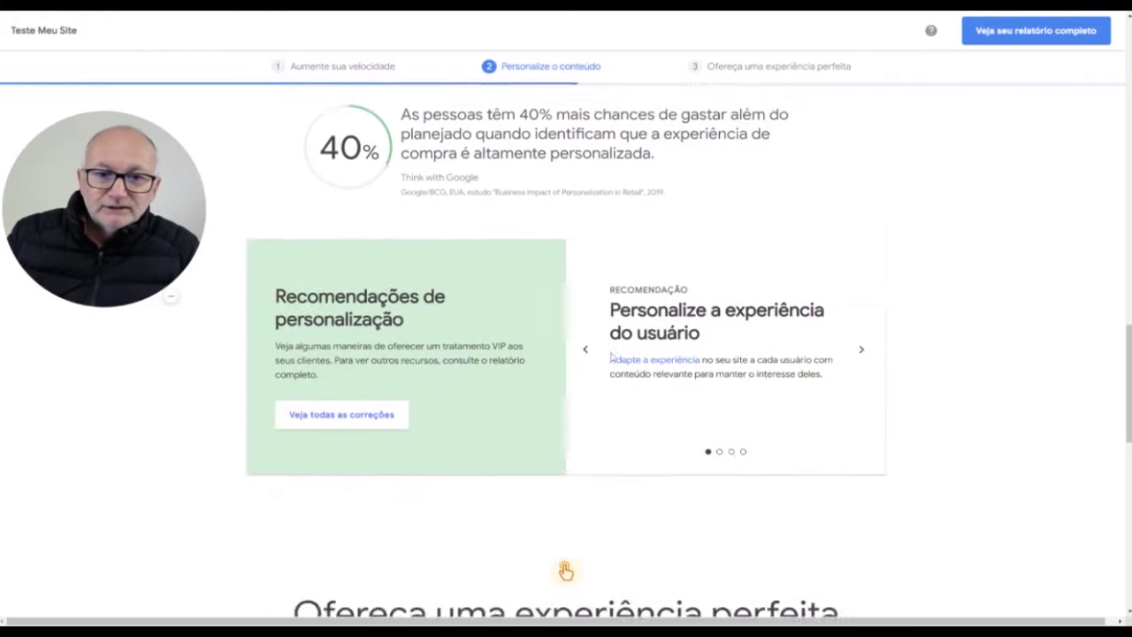
pyautogui.scroll(-4, 611, 356)
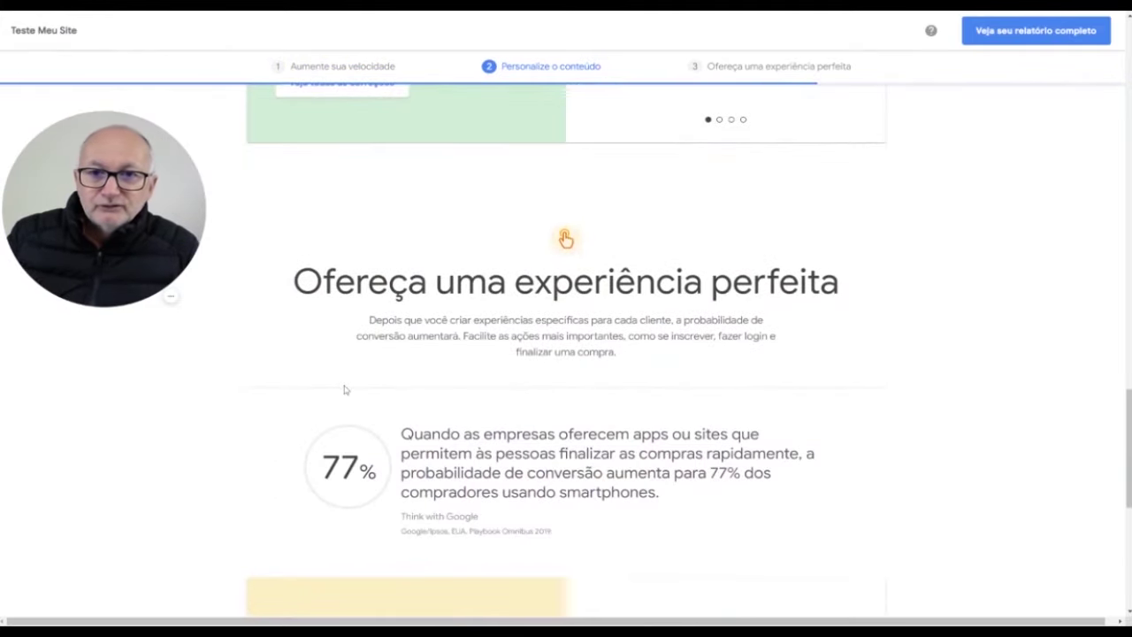
pyautogui.scroll(12, 345, 390)
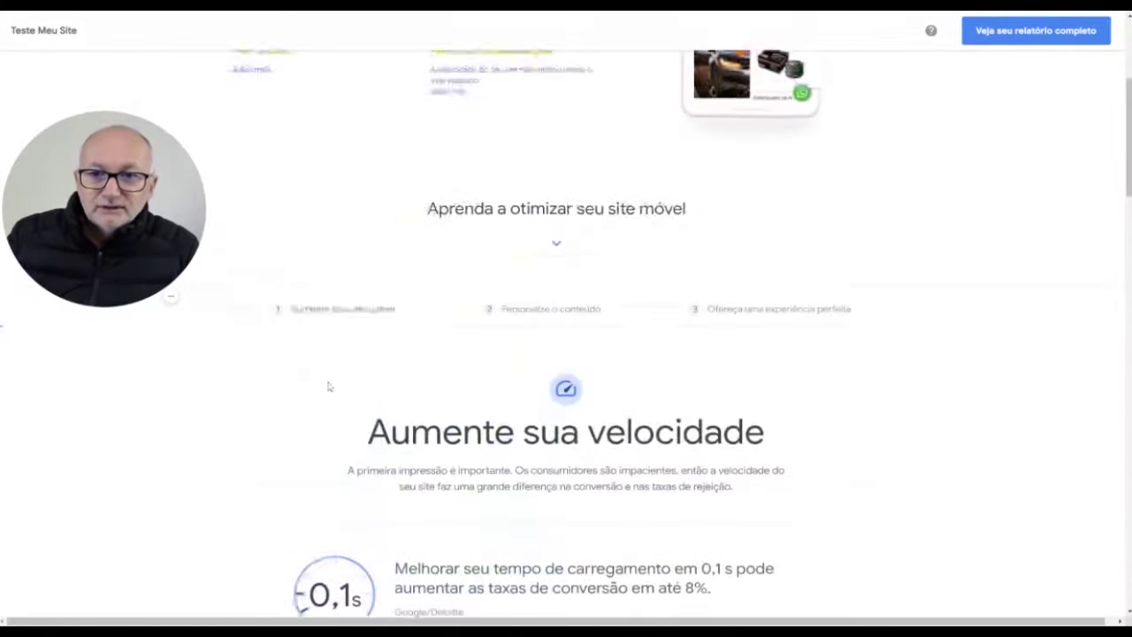
pyautogui.scroll(4, 328, 386)
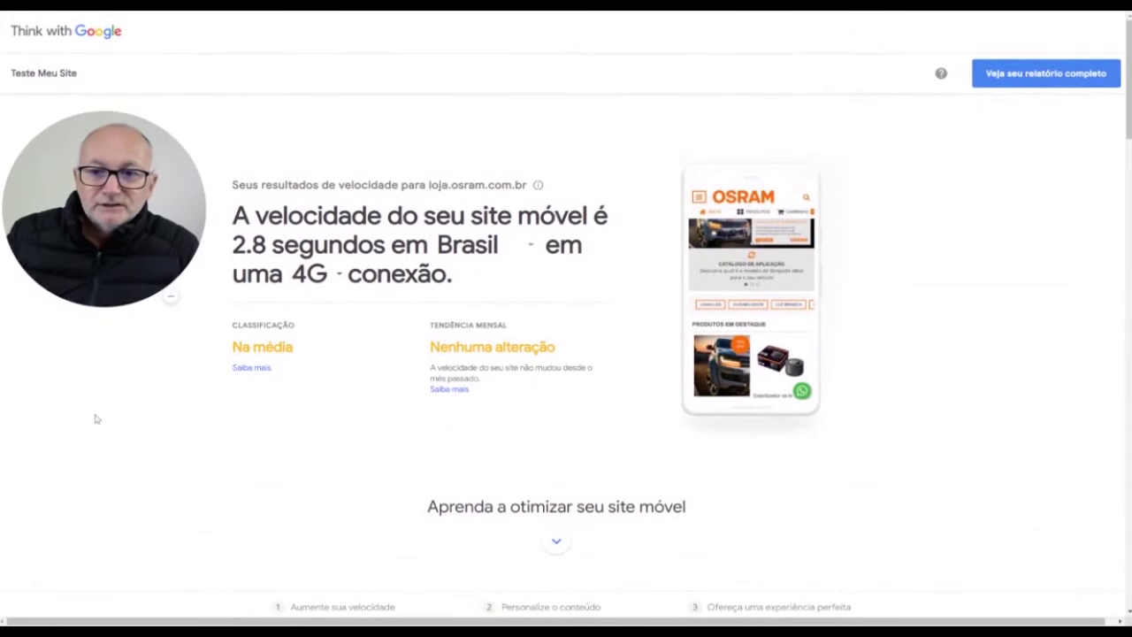